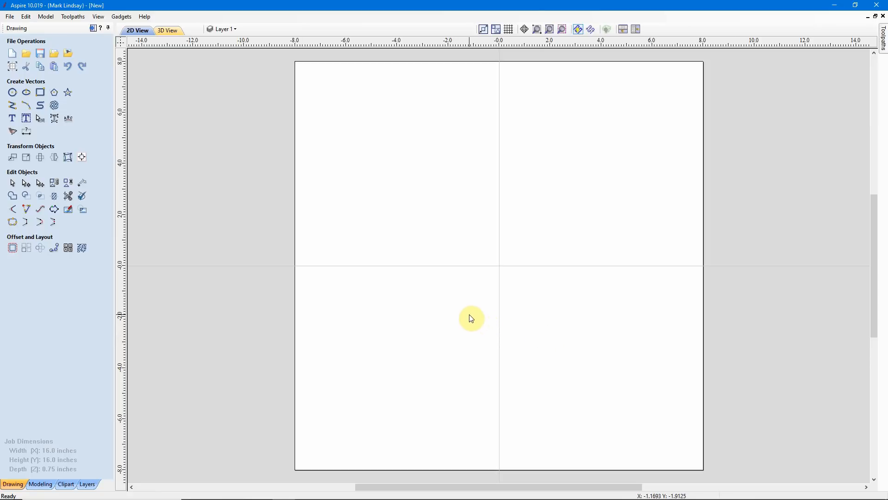
# View the toolpath commands and return to the drawing commands.
pyautogui.click(93, 28)
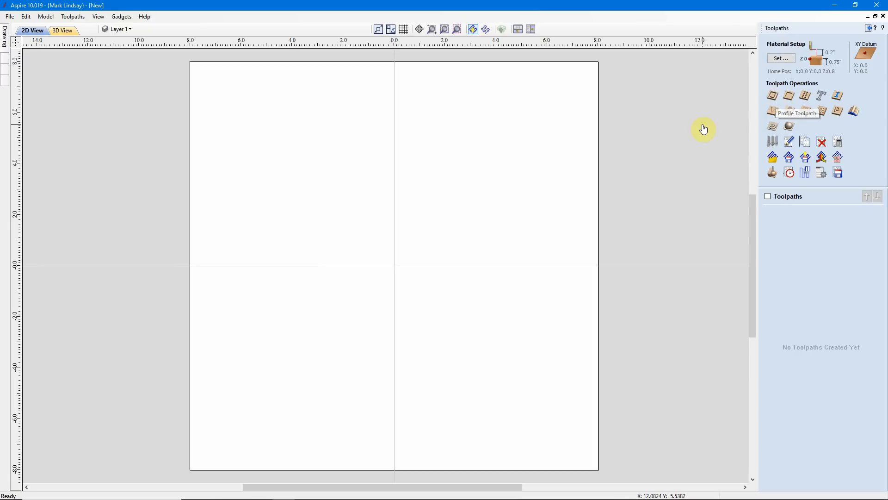
pyautogui.click(869, 26)
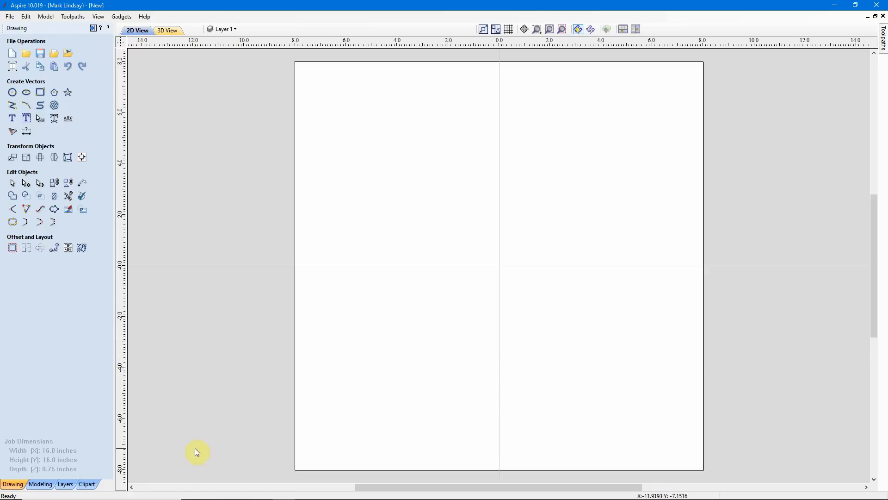
# Switch to Chrome to view the Blueprints car page on freesvg.org, and return to Aspire.
pyautogui.moveTo(229, 496)
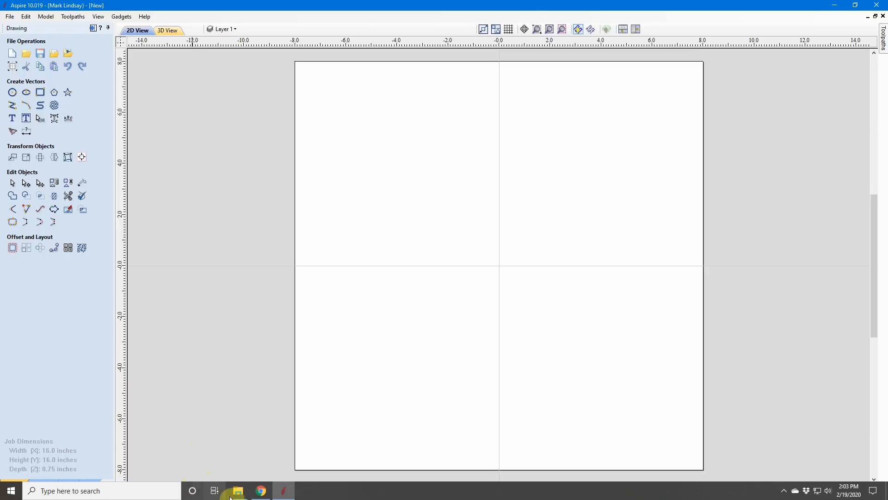
pyautogui.click(261, 490)
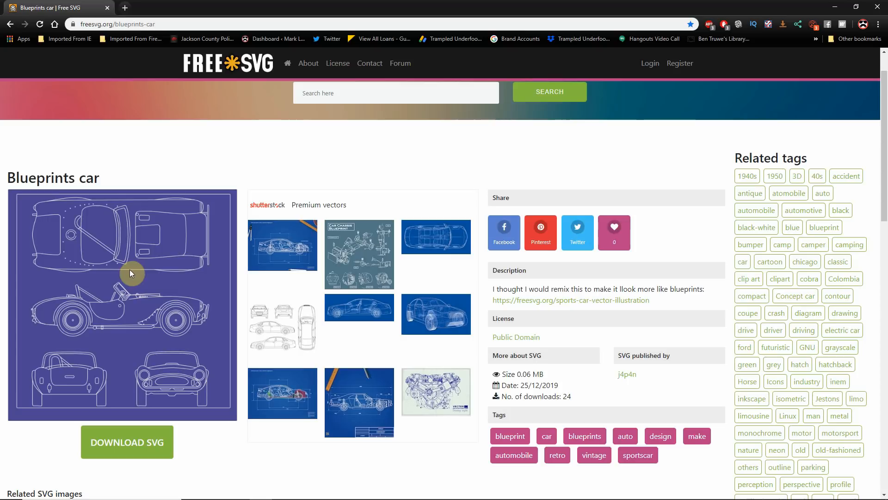
pyautogui.click(833, 8)
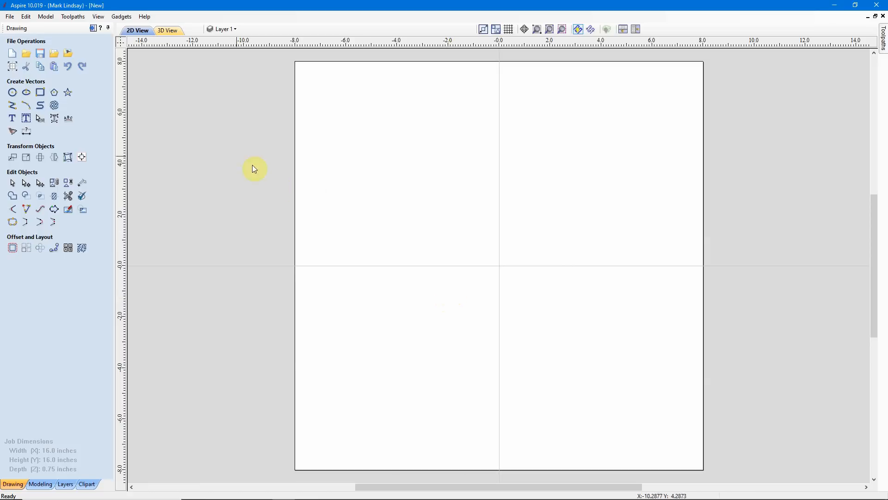
# Import the vectors from Shelby_Cobra_blueprint.svg into the job.
pyautogui.click(9, 18)
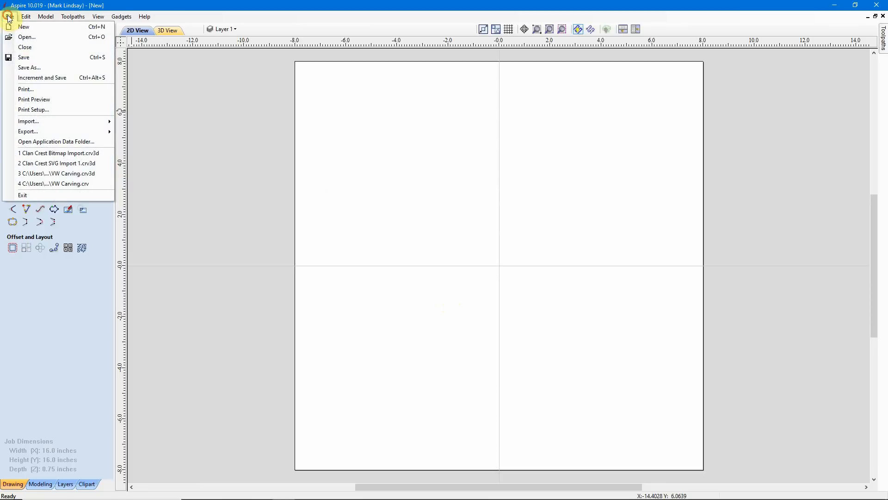
pyautogui.moveTo(42, 122)
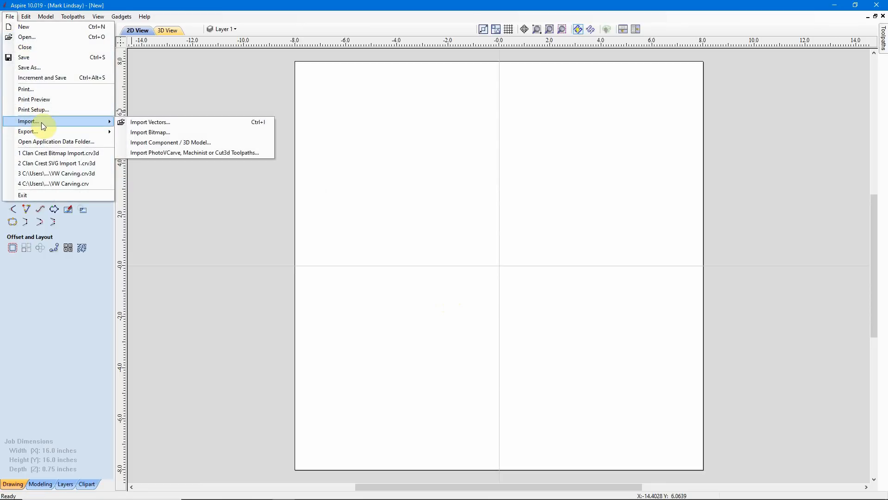
pyautogui.click(162, 123)
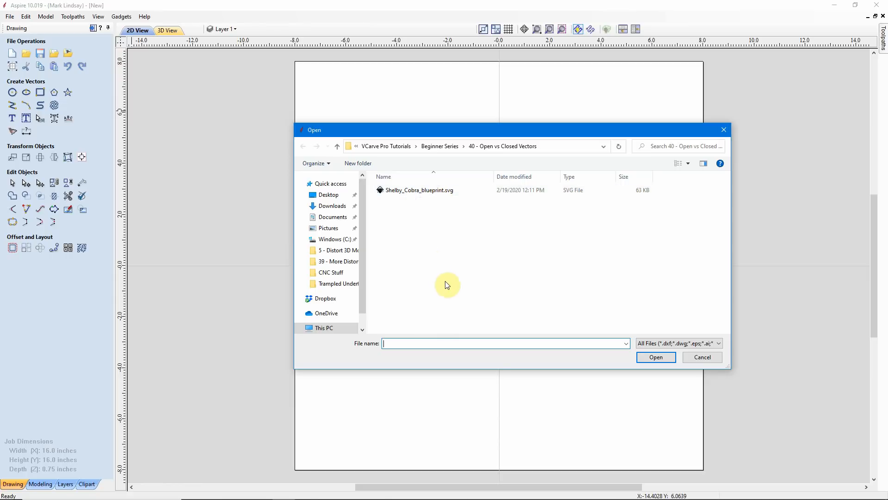
pyautogui.click(438, 191)
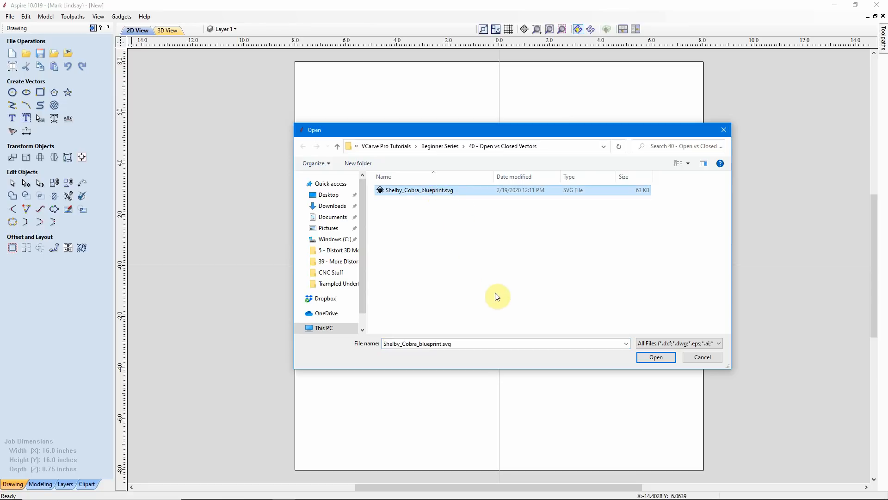
pyautogui.click(655, 361)
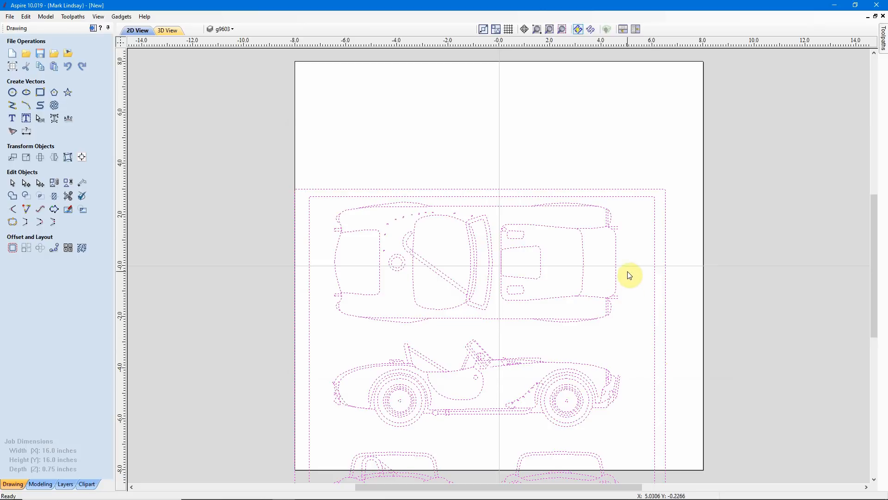
# Move the imported blueprint vectors up so they lie within the material boundary, and deselect them.
pyautogui.scroll(-3, 633, 259)
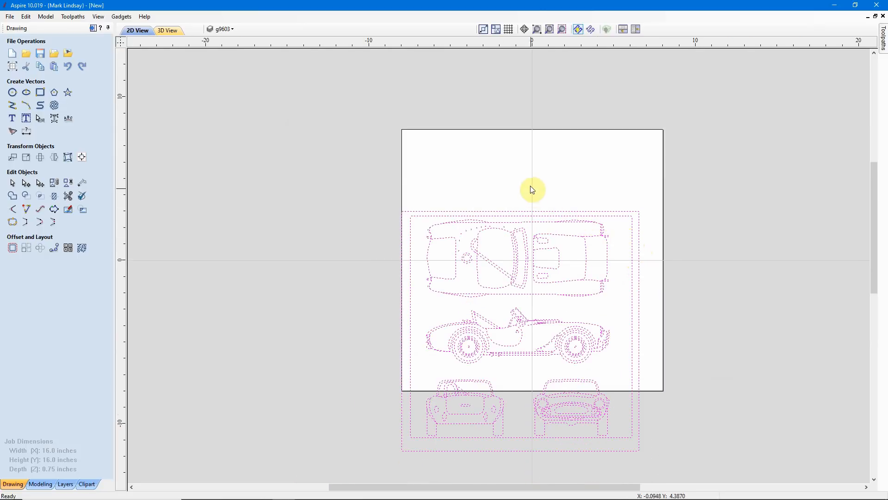
pyautogui.scroll(-1, 530, 189)
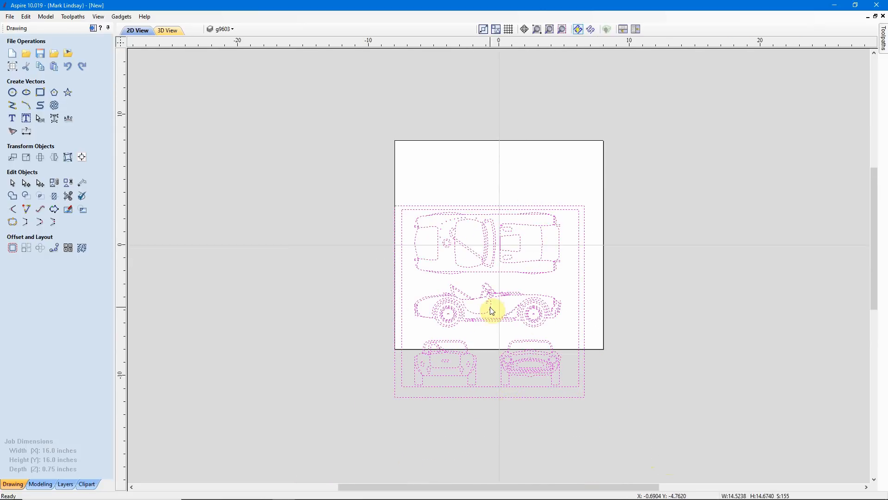
pyautogui.click(504, 335)
pyautogui.moveTo(489, 298); pyautogui.dragTo(503, 239)
pyautogui.click(660, 224)
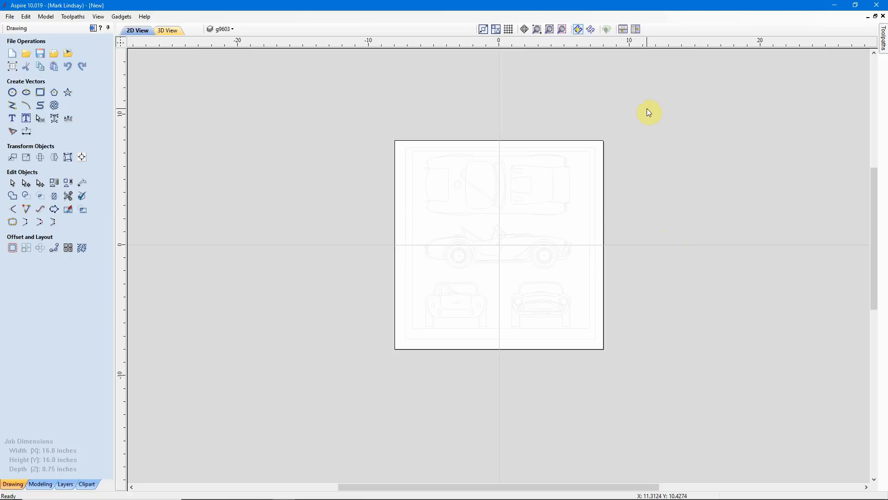
# Select all the blueprint vectors and set the colour of layer g9603 to black.
pyautogui.scroll(5, 574, 303)
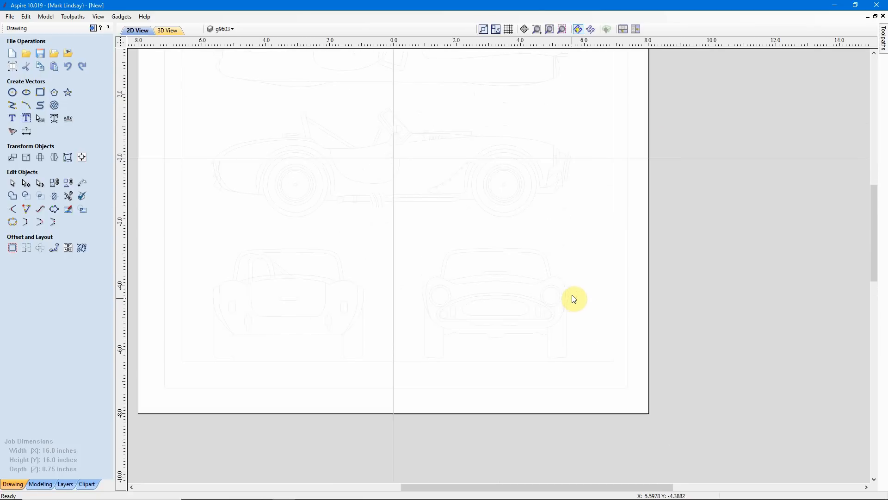
pyautogui.scroll(5, 573, 298)
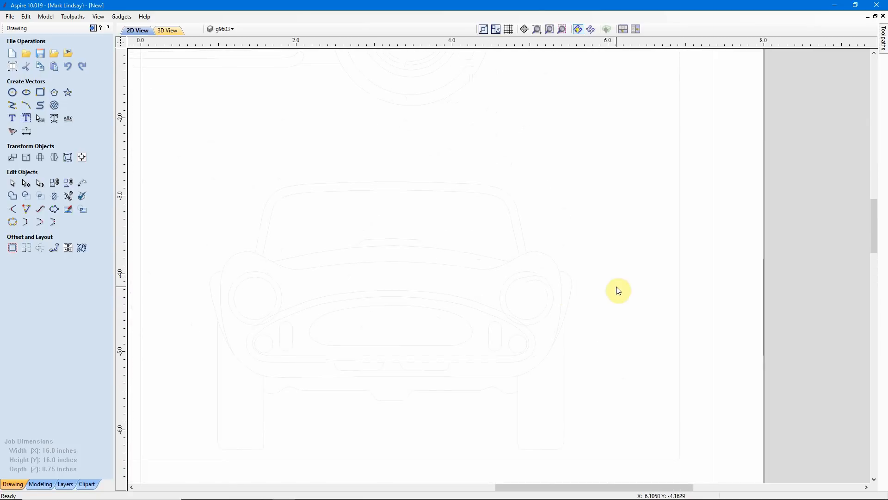
pyautogui.scroll(-5, 680, 284)
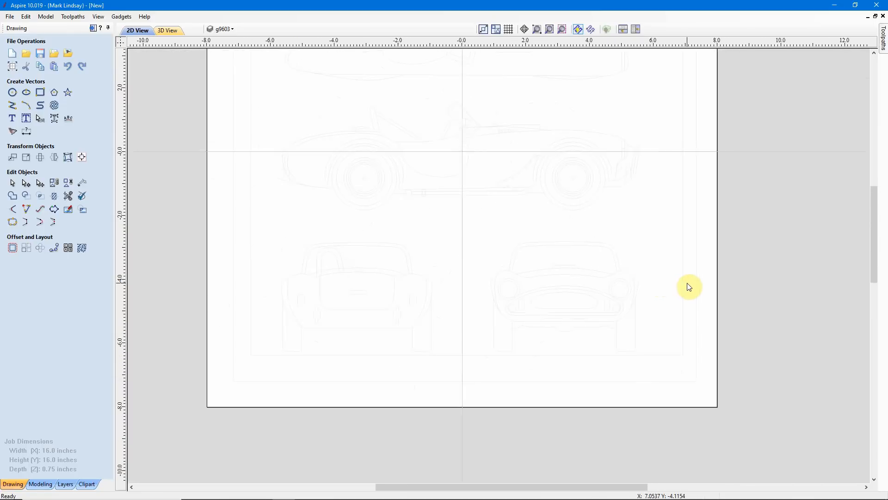
pyautogui.scroll(-5, 689, 287)
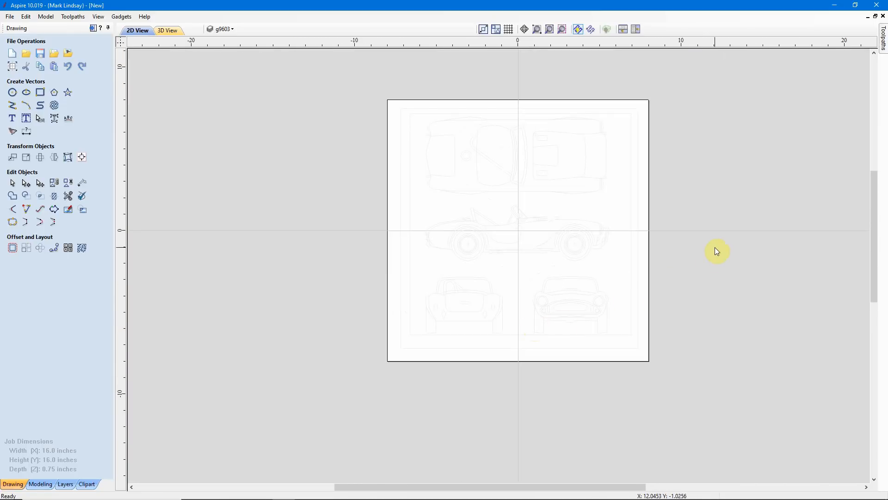
pyautogui.click(692, 76)
pyautogui.moveTo(691, 75)
pyautogui.mouseDown()
pyautogui.moveTo(529, 409)
pyautogui.moveTo(320, 413)
pyautogui.moveTo(329, 411)
pyautogui.mouseUp()
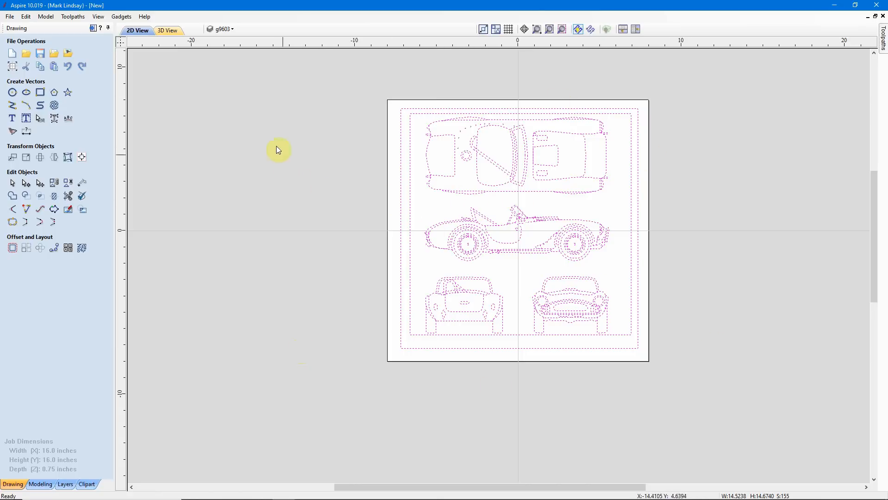
pyautogui.click(233, 29)
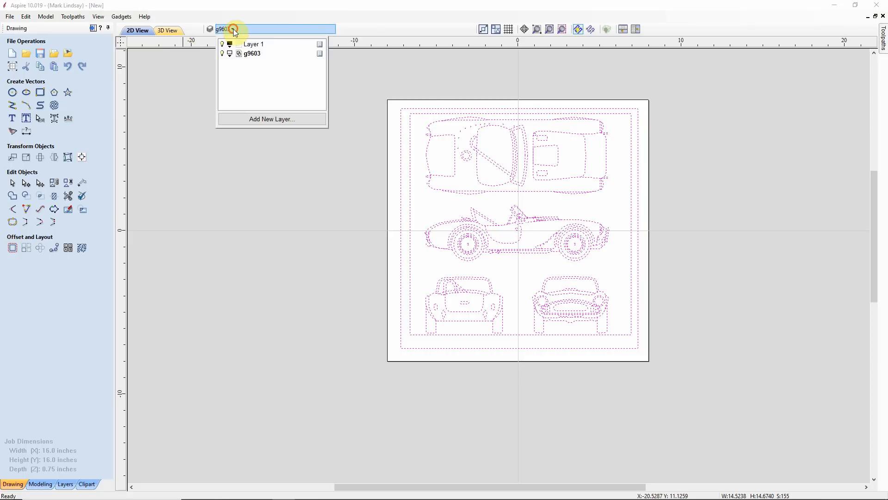
pyautogui.click(230, 54)
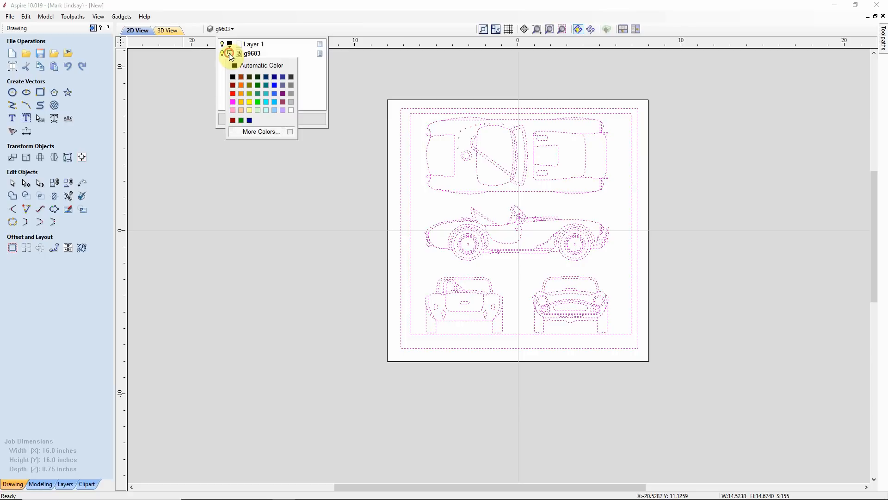
pyautogui.click(233, 77)
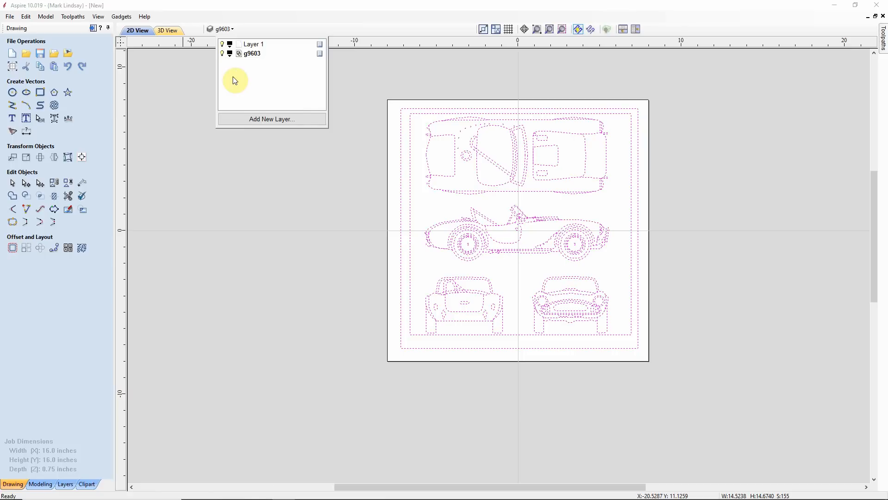
pyautogui.click(351, 200)
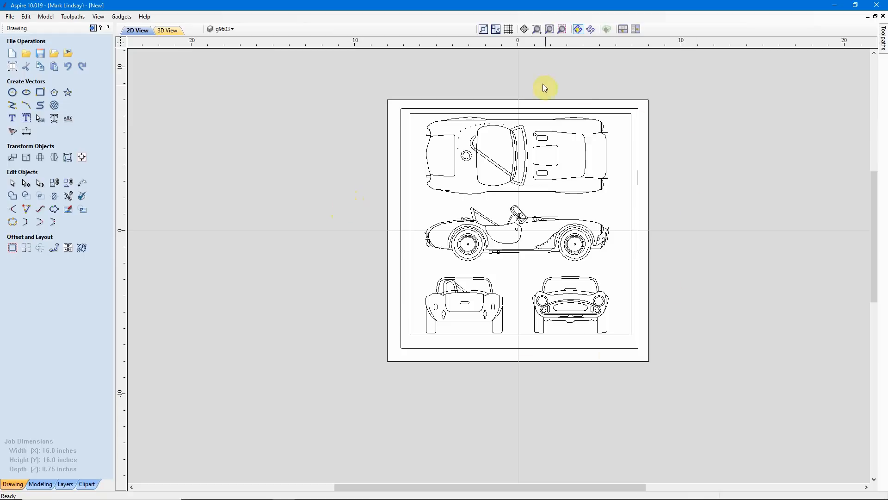
# Select the whole blueprint and centre it in the material both horizontally and vertically.
pyautogui.moveTo(676, 85)
pyautogui.mouseDown()
pyautogui.moveTo(671, 237)
pyautogui.moveTo(514, 399)
pyautogui.moveTo(360, 398)
pyautogui.mouseUp()
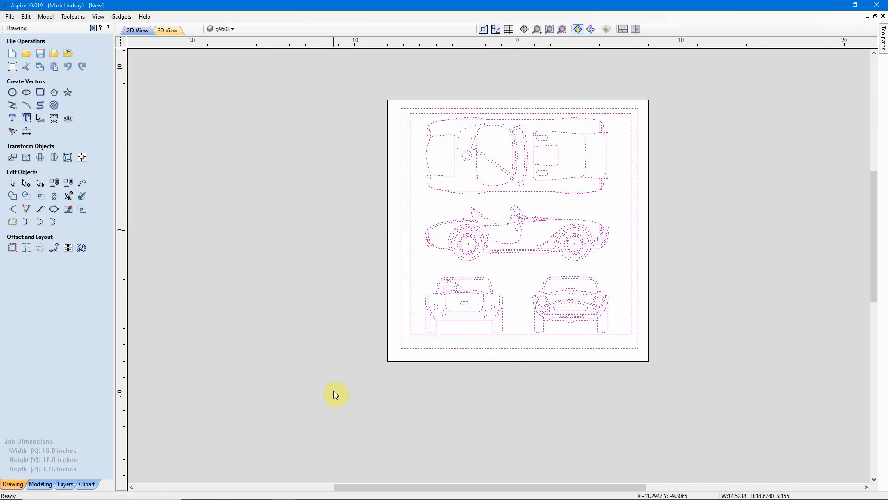
pyautogui.click(82, 158)
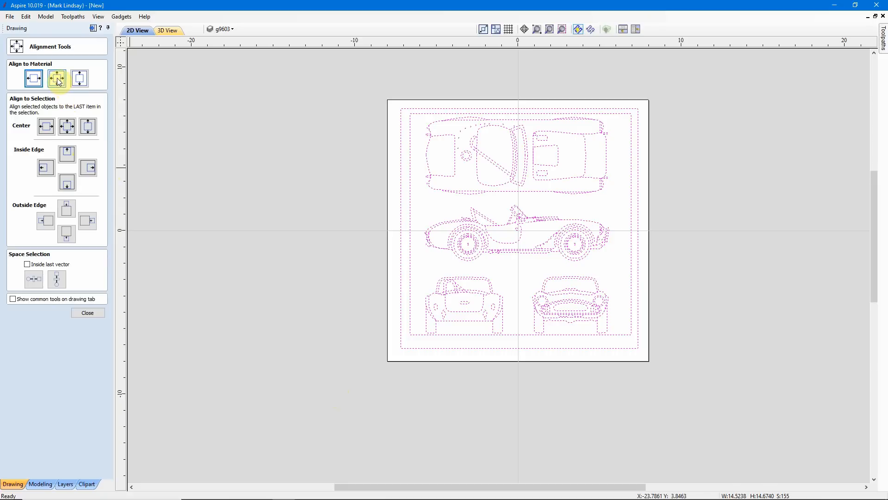
pyautogui.click(56, 79)
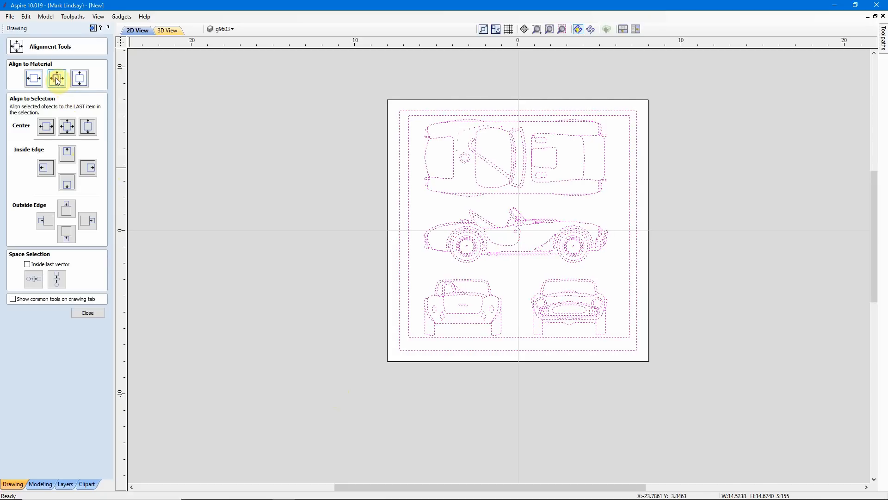
pyautogui.click(87, 313)
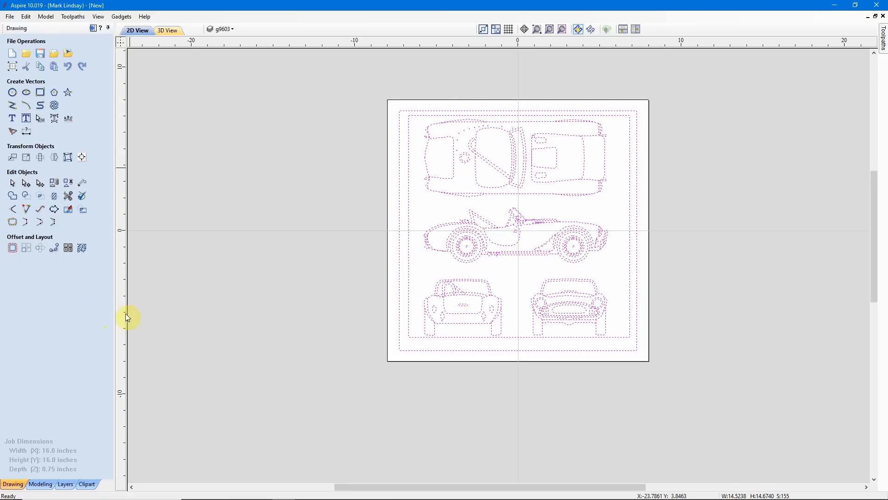
pyautogui.click(537, 398)
# Examine the blueprint's line work up close, selecting the door, upper front body and front wheel-arch vectors individually in the side view.
pyautogui.scroll(1, 523, 352)
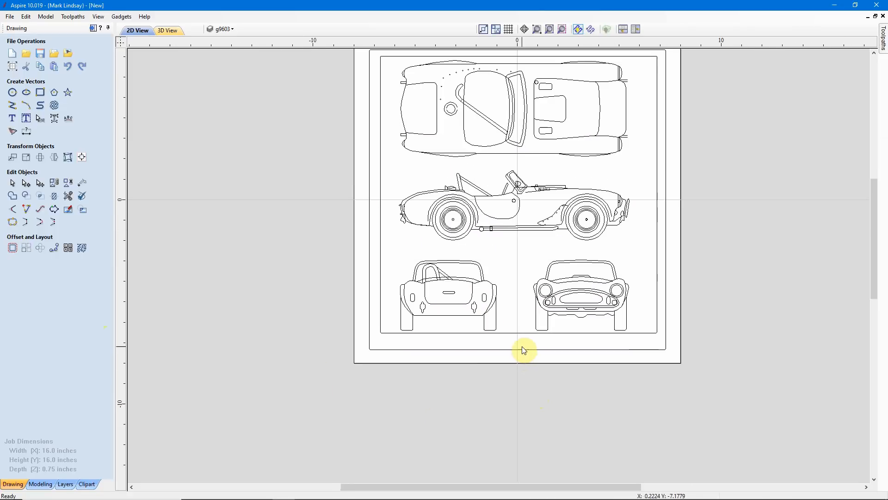
pyautogui.scroll(-1, 523, 351)
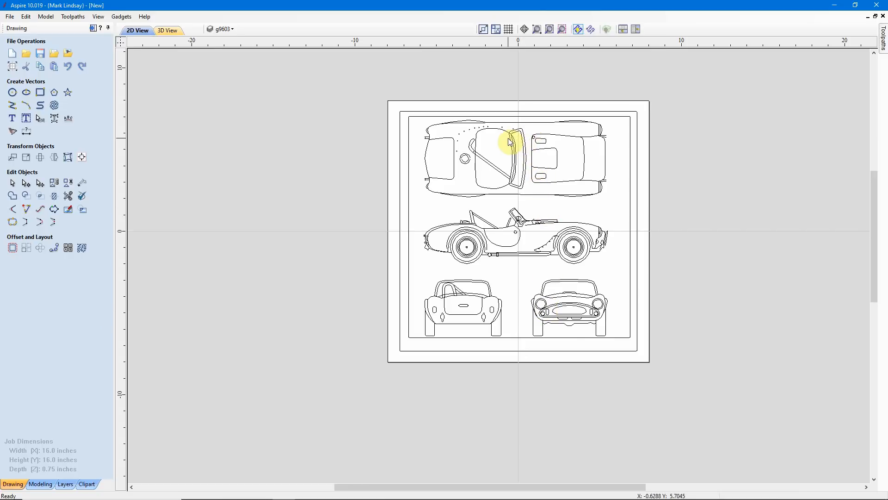
pyautogui.scroll(2, 511, 132)
pyautogui.scroll(2, 511, 132)
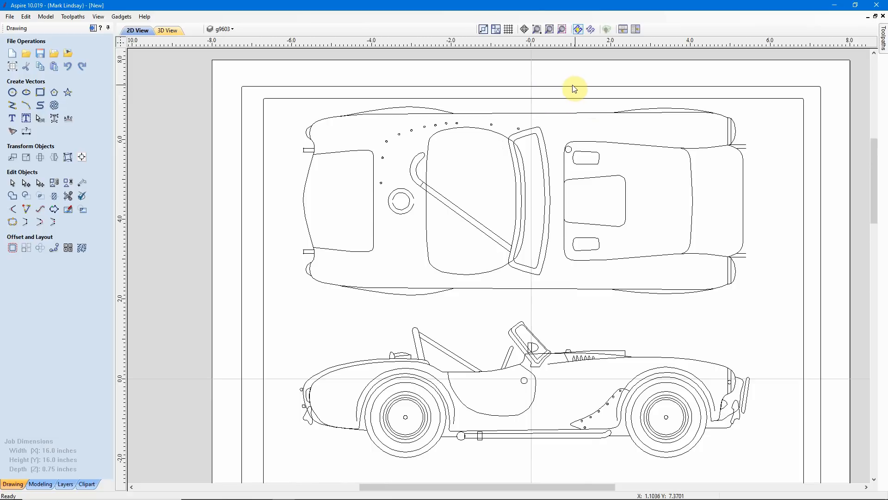
pyautogui.scroll(-2, 573, 88)
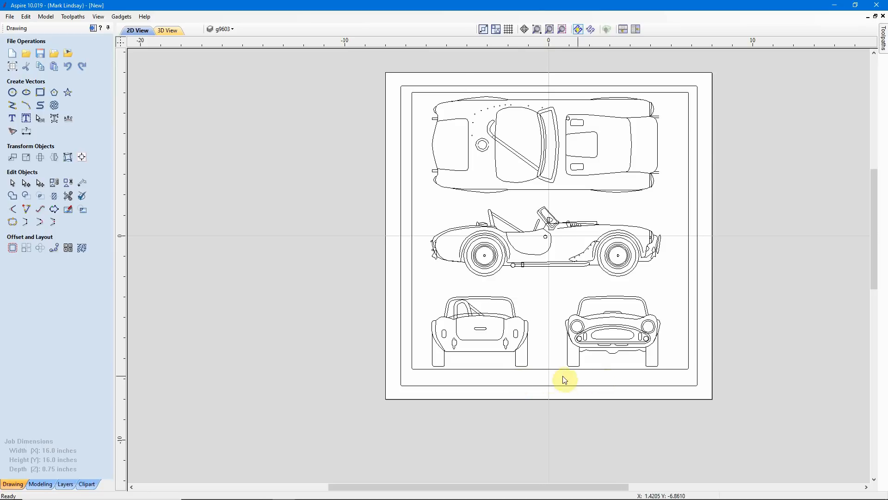
pyautogui.scroll(4, 586, 280)
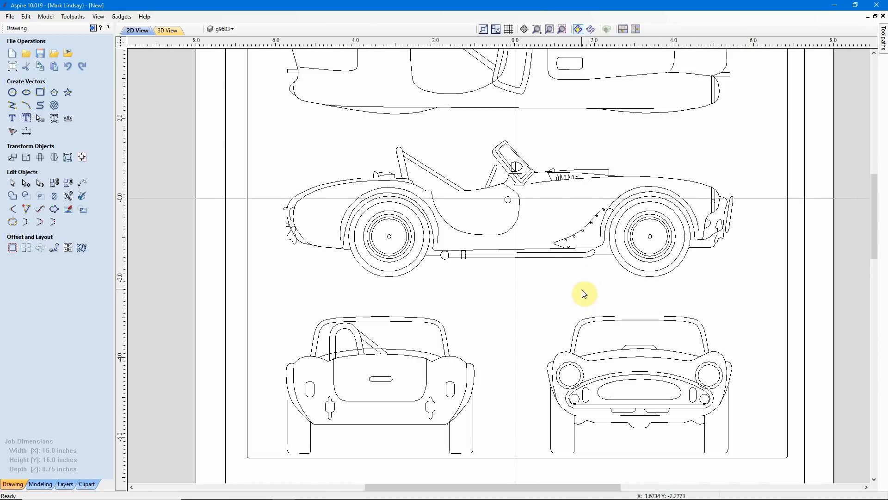
pyautogui.click(516, 223)
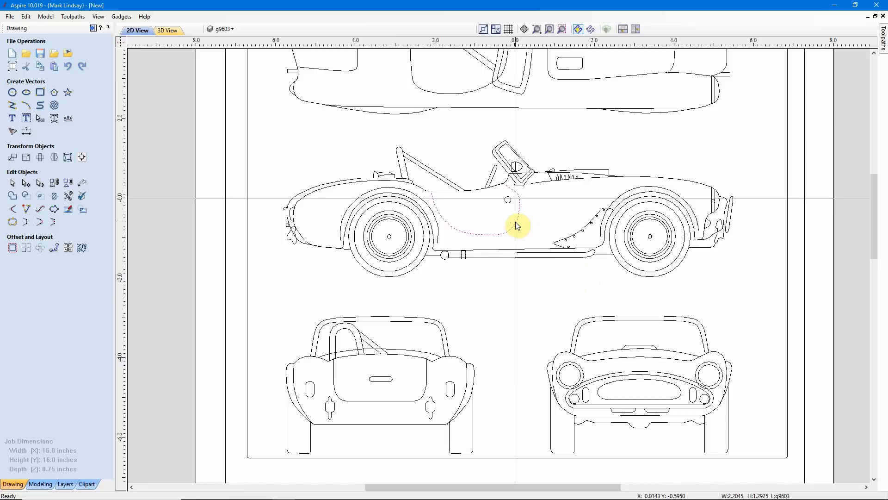
pyautogui.click(537, 183)
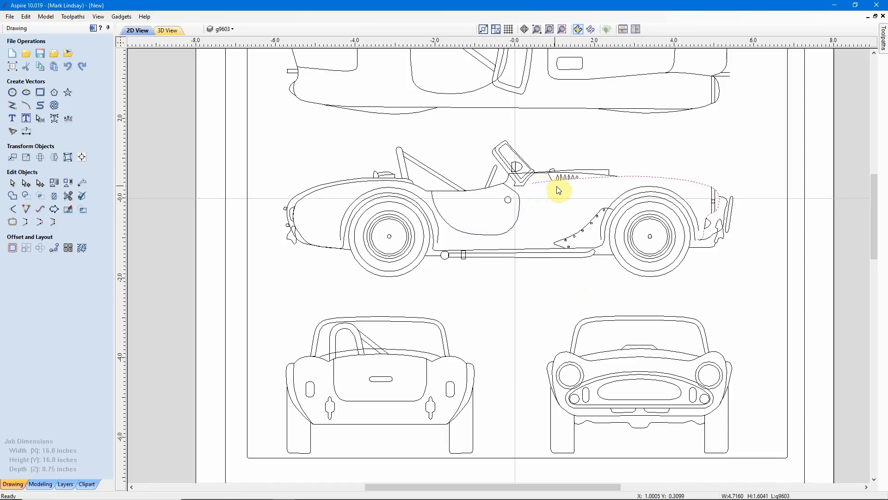
pyautogui.click(621, 198)
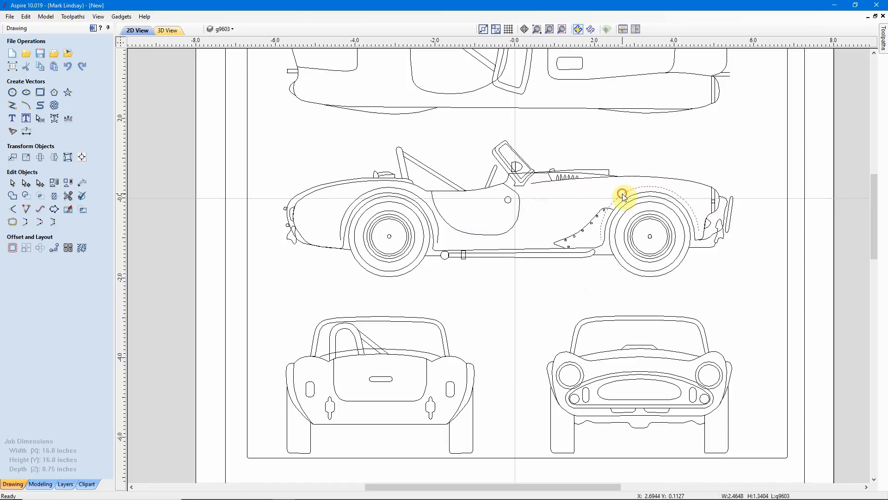
pyautogui.click(542, 198)
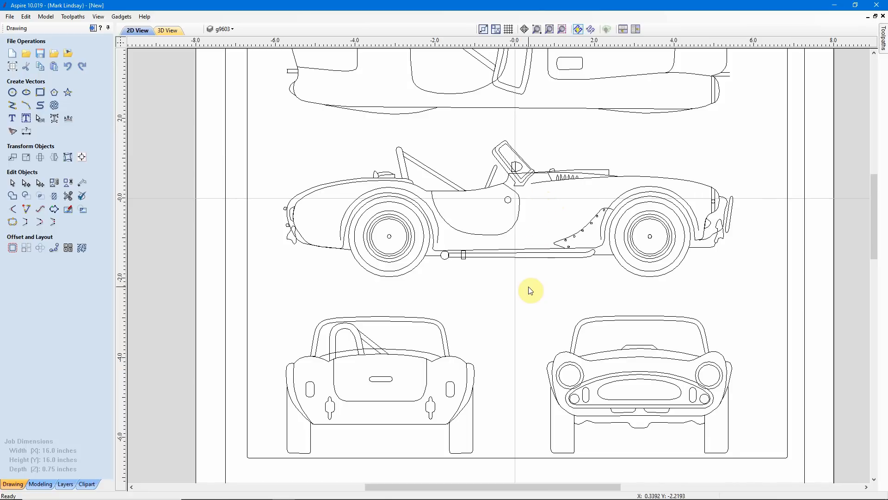
# Select all open vectors in the drawing to check which blueprint lines are not closed, and clear the selection.
pyautogui.scroll(-2, 530, 291)
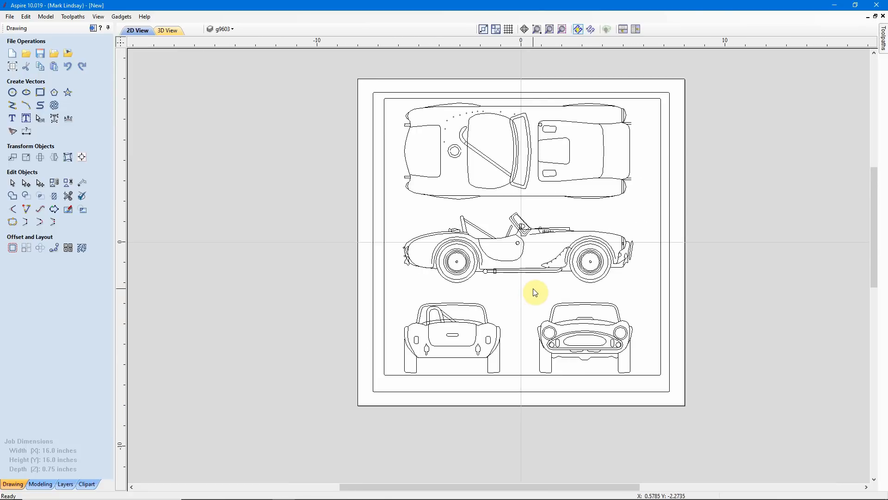
pyautogui.rightClick(533, 290)
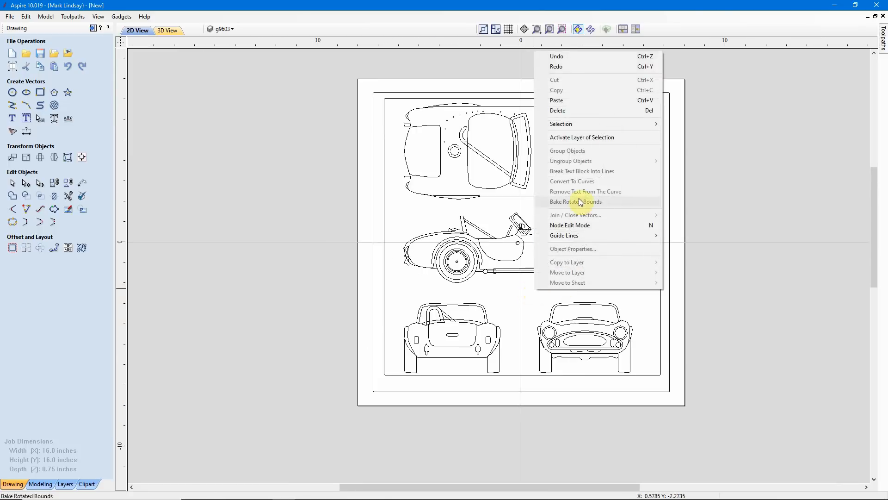
pyautogui.moveTo(579, 124)
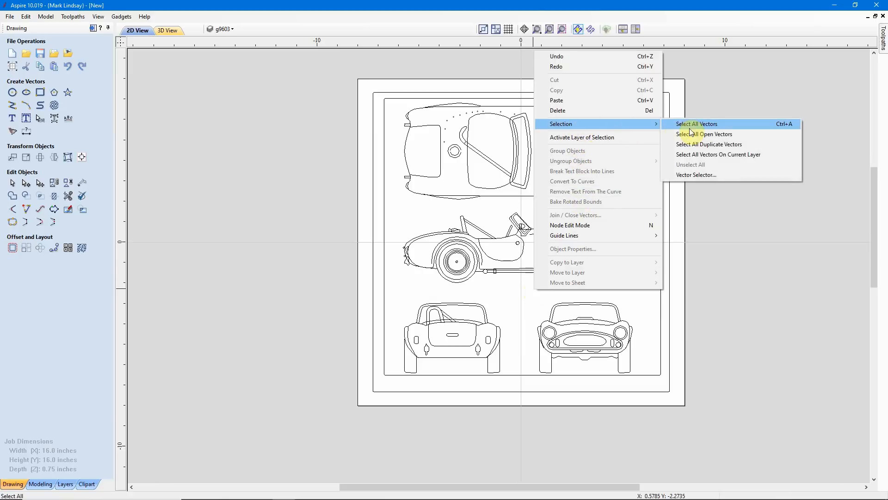
pyautogui.click(732, 135)
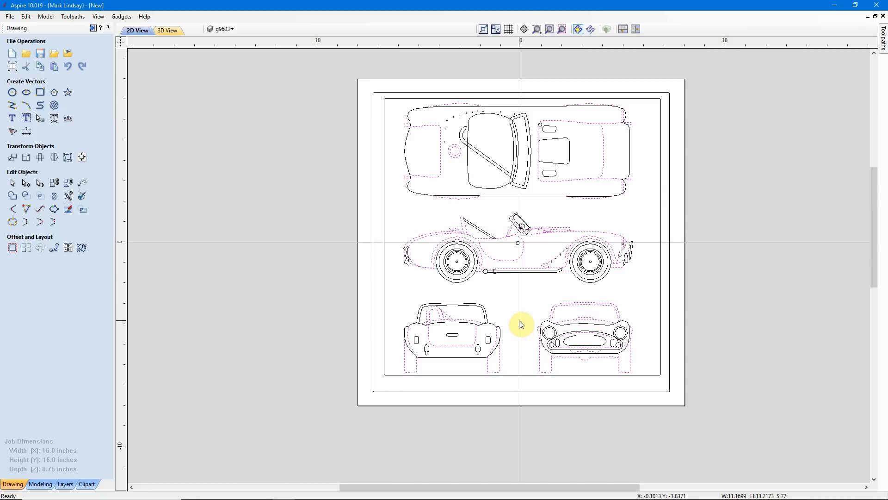
pyautogui.click(536, 299)
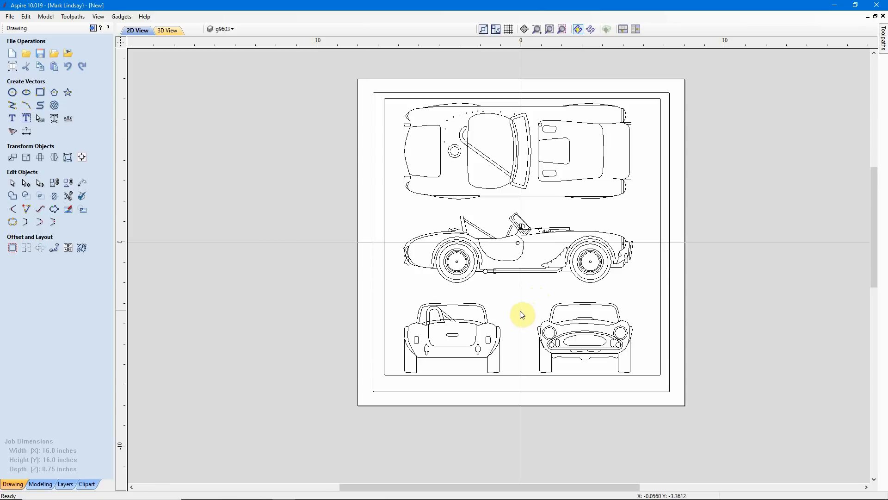
# Examine the rear view's line work, selecting both tail lights, the boot-lid slot and the body's side edge line individually, and deselect them.
pyautogui.scroll(4, 431, 435)
pyautogui.scroll(3, 431, 435)
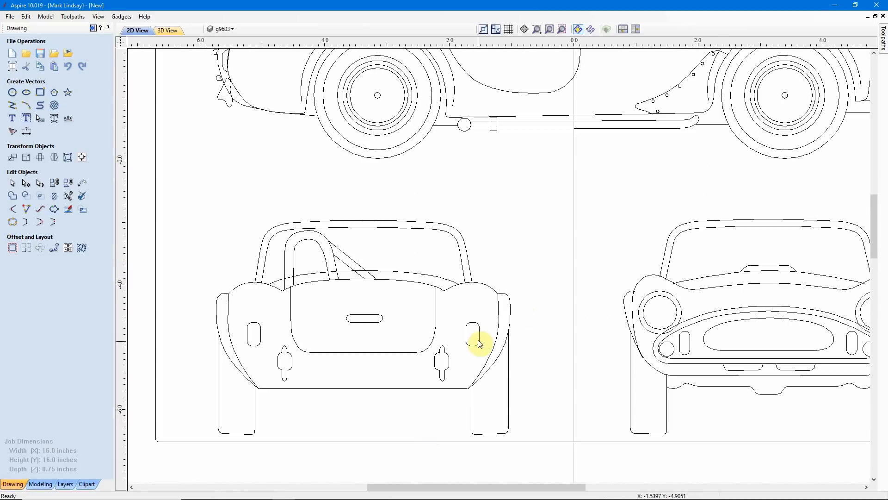
pyautogui.click(480, 334)
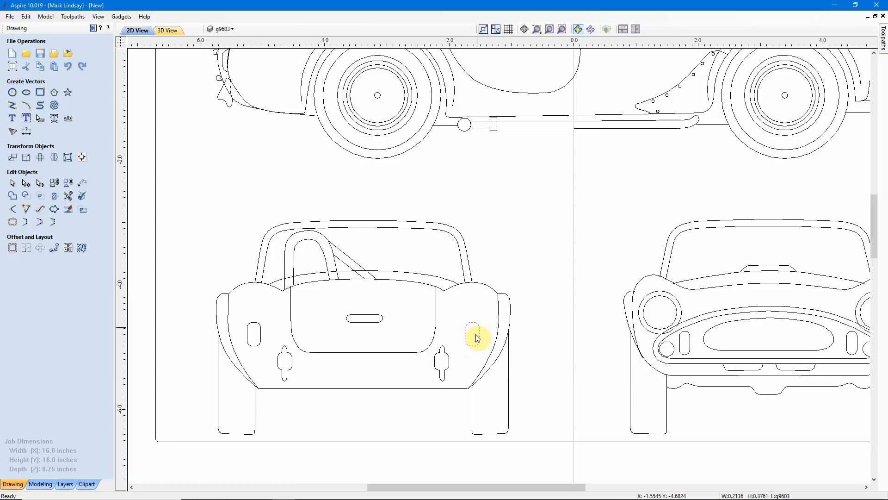
pyautogui.click(261, 333)
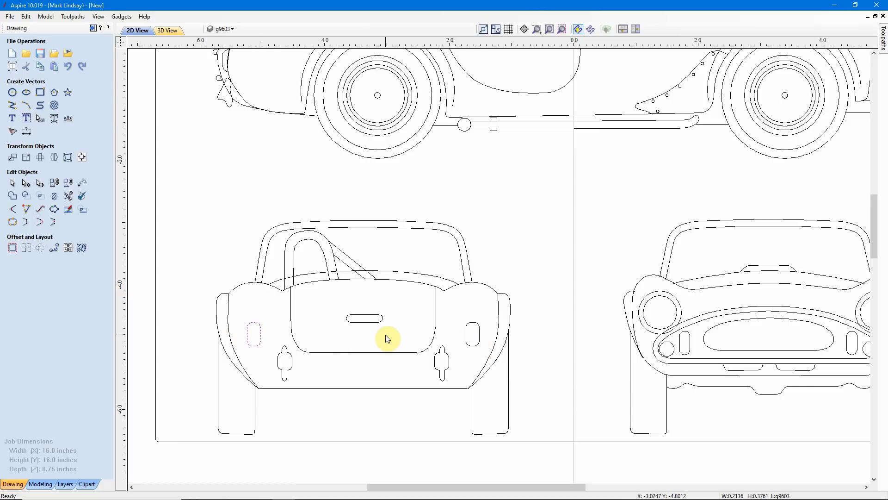
pyautogui.click(375, 320)
pyautogui.click(499, 307)
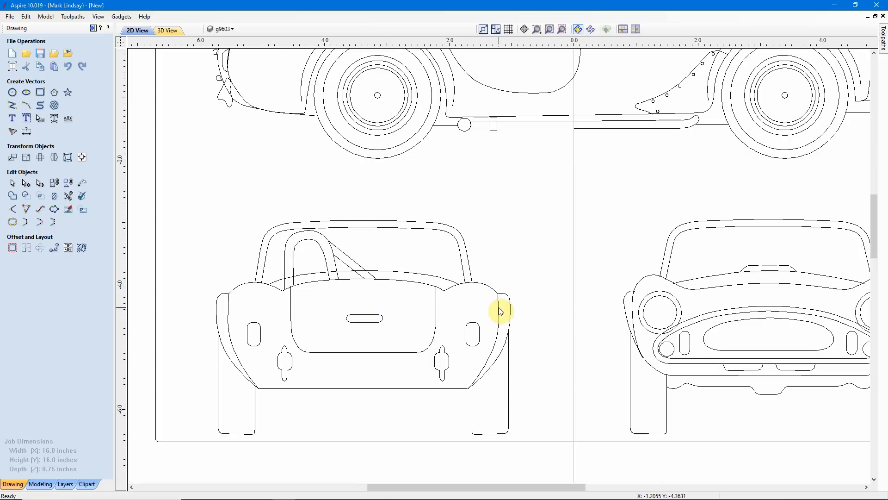
pyautogui.click(500, 310)
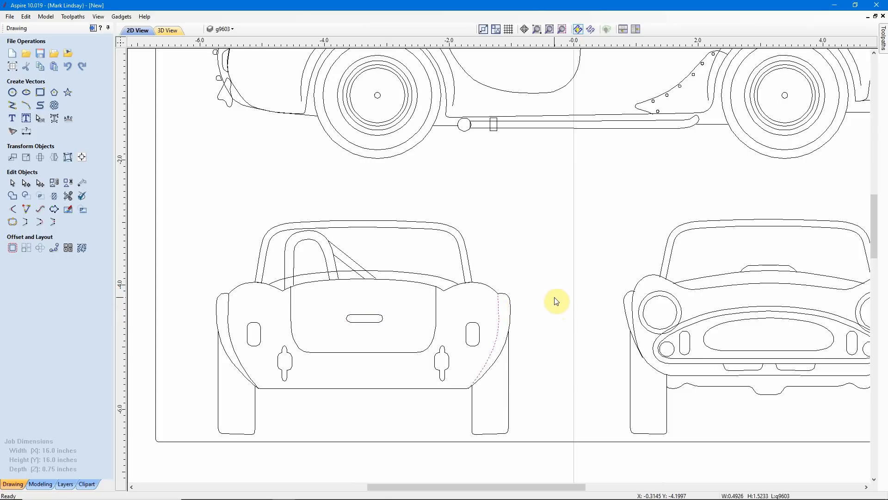
pyautogui.click(556, 301)
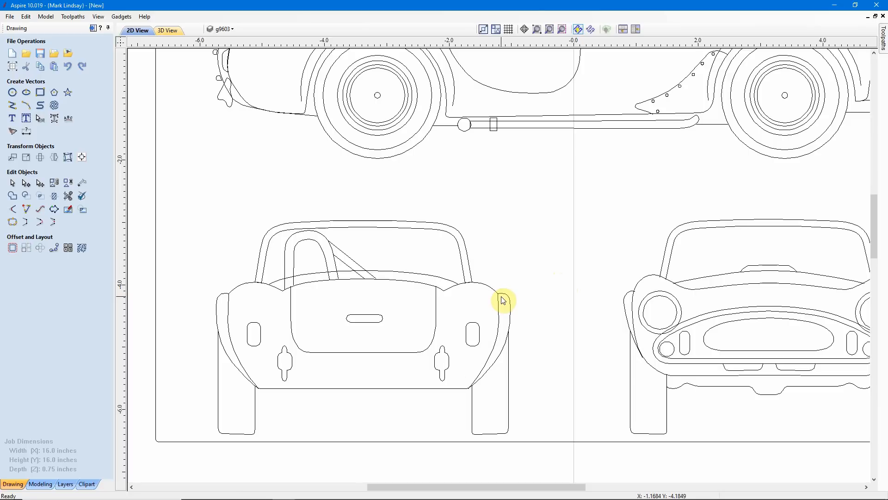
pyautogui.scroll(3, 504, 300)
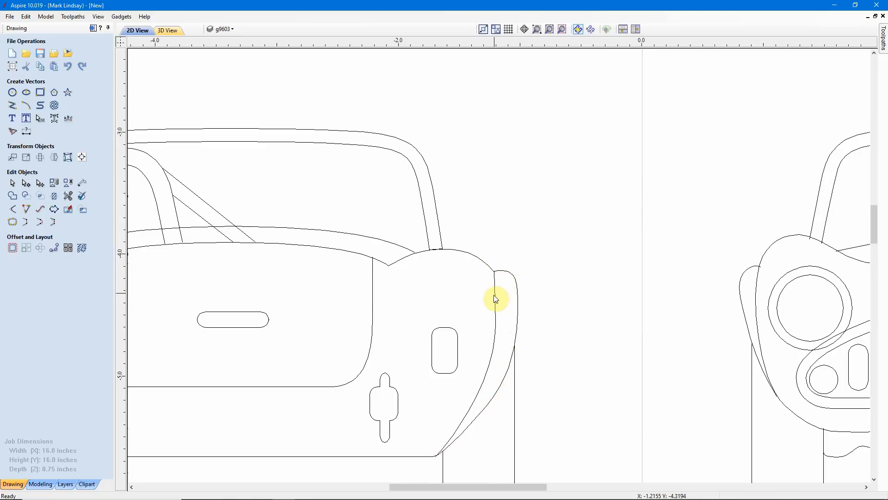
pyautogui.scroll(-3, 566, 205)
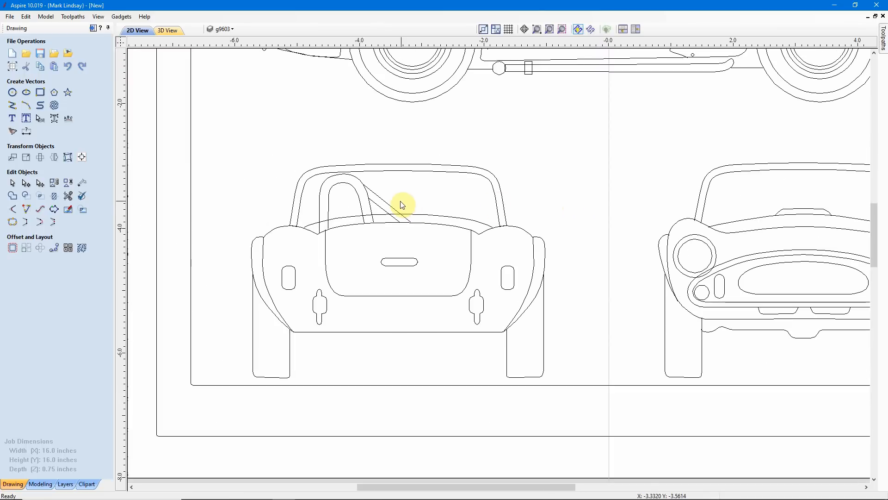
pyautogui.scroll(-1, 402, 205)
pyautogui.scroll(-2, 402, 203)
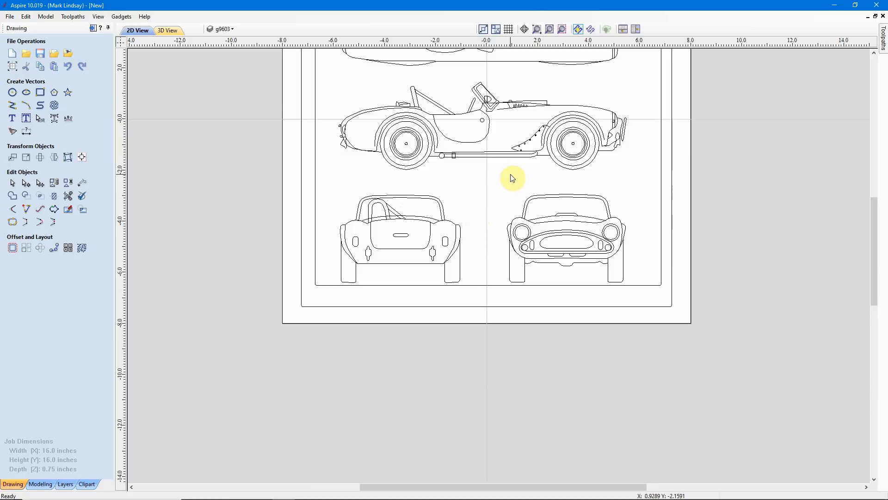
# Examine where the cockpit outline overlaps the windscreen frame and roll bar brace in the car's top view.
pyautogui.click(563, 30)
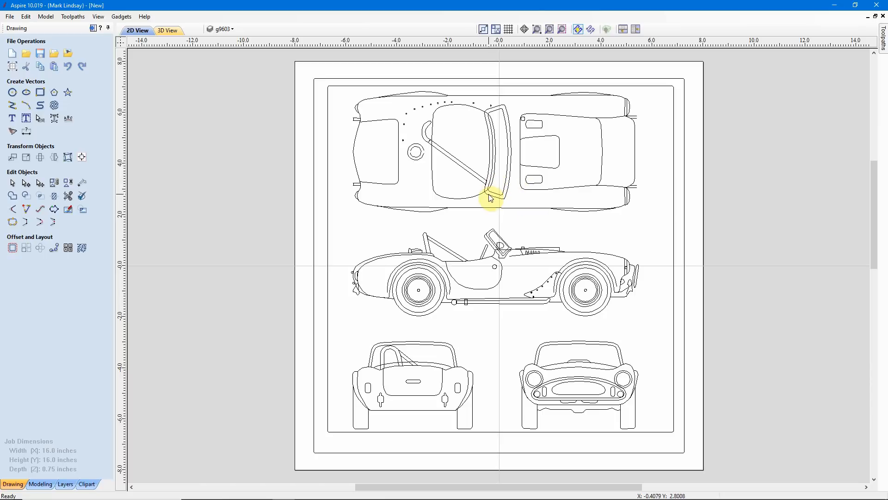
pyautogui.scroll(1, 489, 198)
pyautogui.scroll(1, 492, 195)
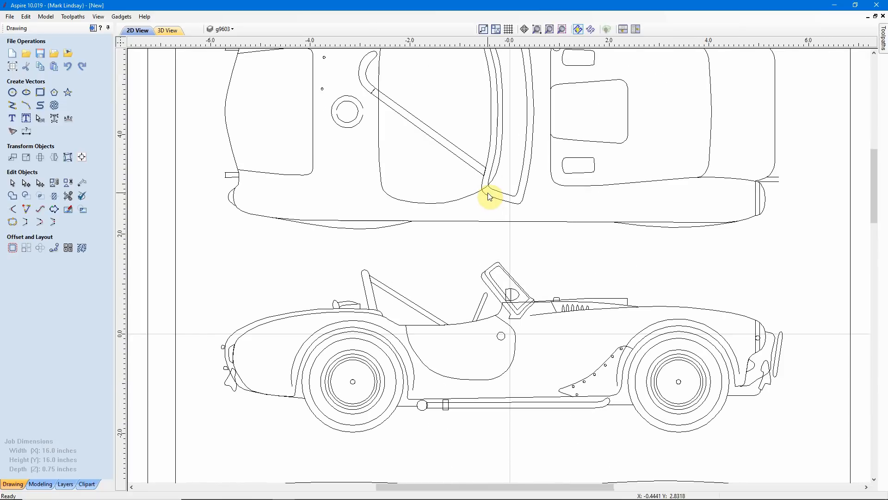
pyautogui.scroll(-1, 501, 200)
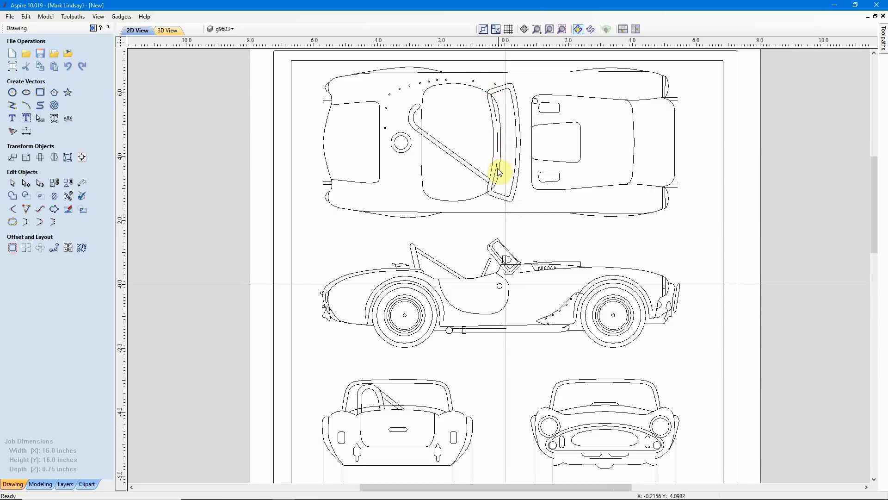
pyautogui.scroll(3, 491, 194)
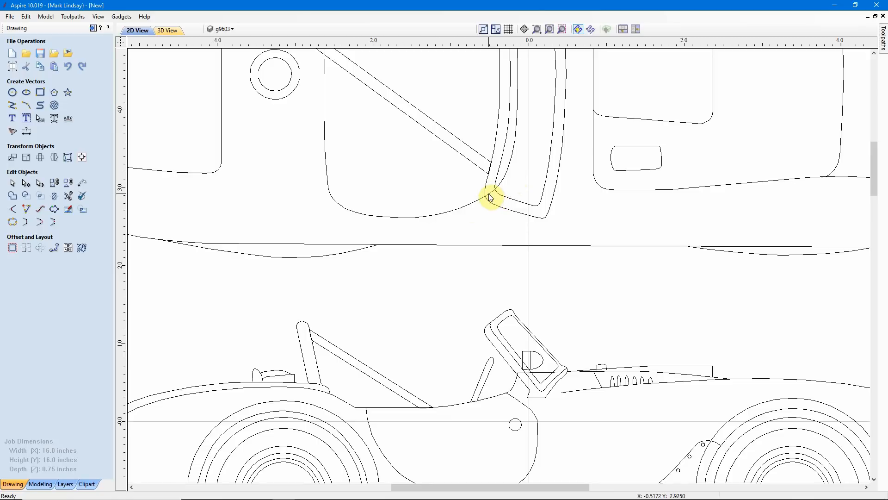
pyautogui.scroll(-1, 490, 197)
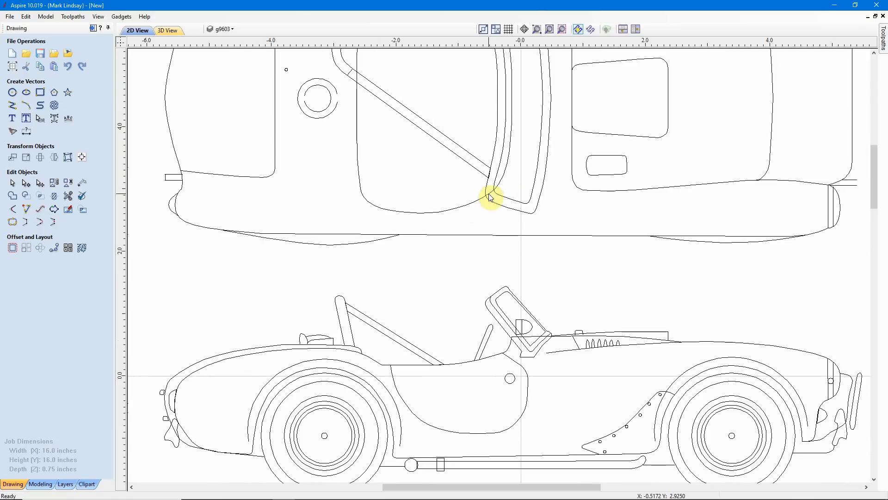
pyautogui.scroll(-1, 491, 197)
pyautogui.scroll(-1, 491, 197)
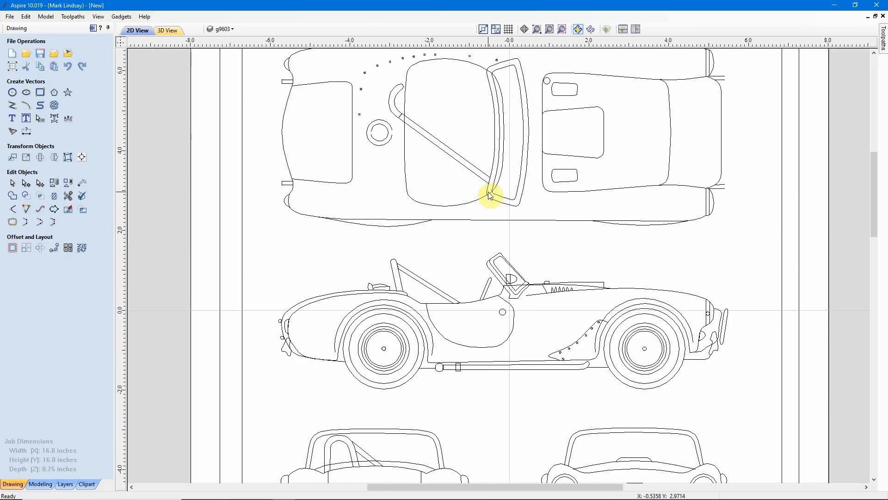
# Trim the cockpit outline where it crosses both corners of the windscreen frame and the roll bar brace in the top view.
pyautogui.click(68, 196)
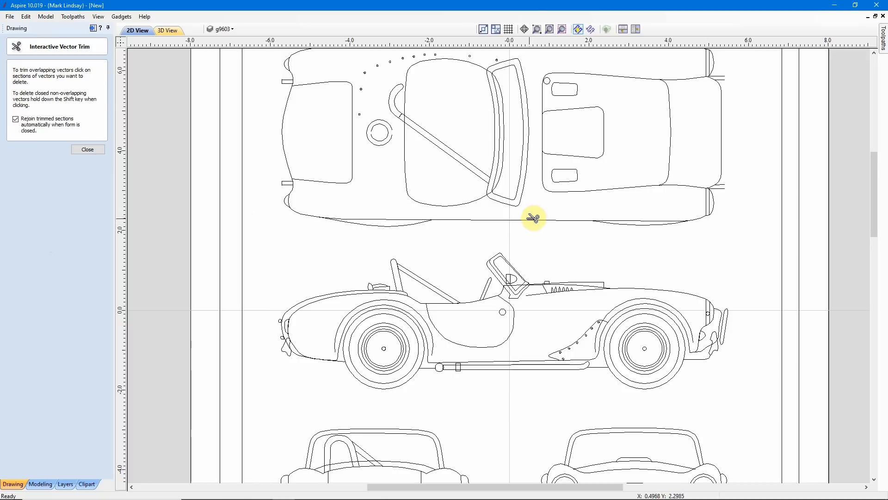
pyautogui.scroll(2, 494, 67)
pyautogui.scroll(1, 493, 67)
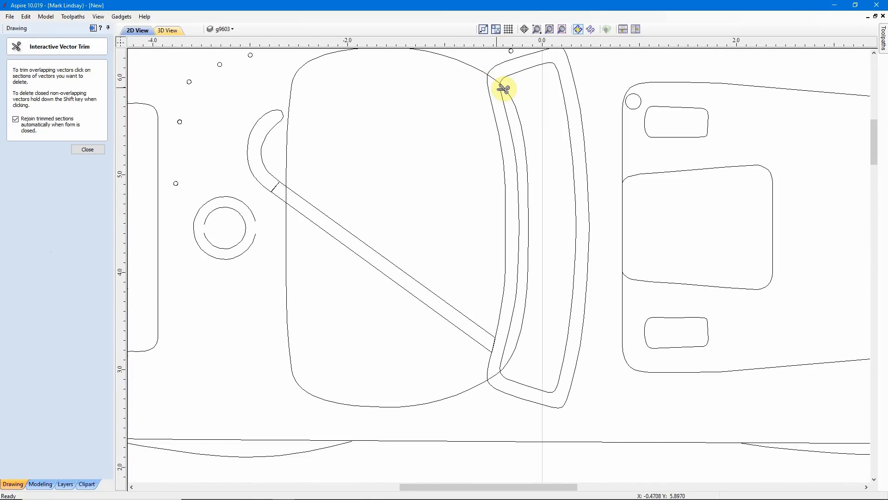
pyautogui.scroll(2, 504, 84)
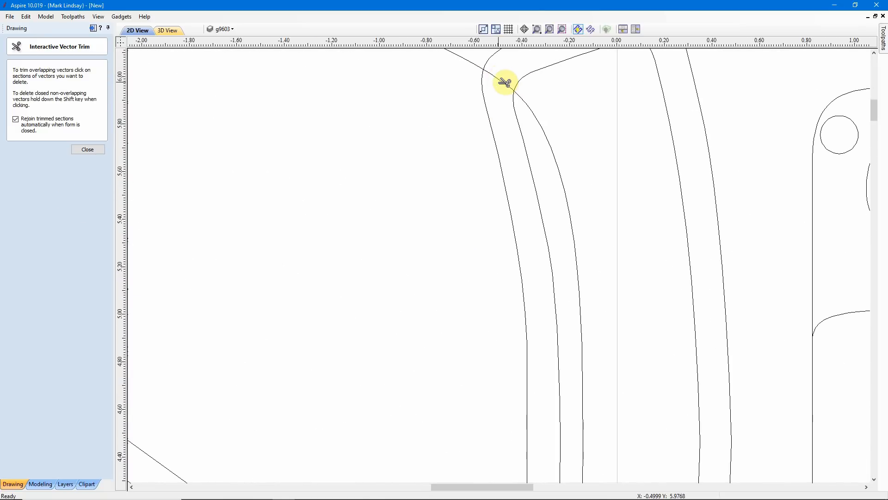
pyautogui.click(506, 81)
pyautogui.scroll(-3, 505, 82)
pyautogui.scroll(-2, 507, 97)
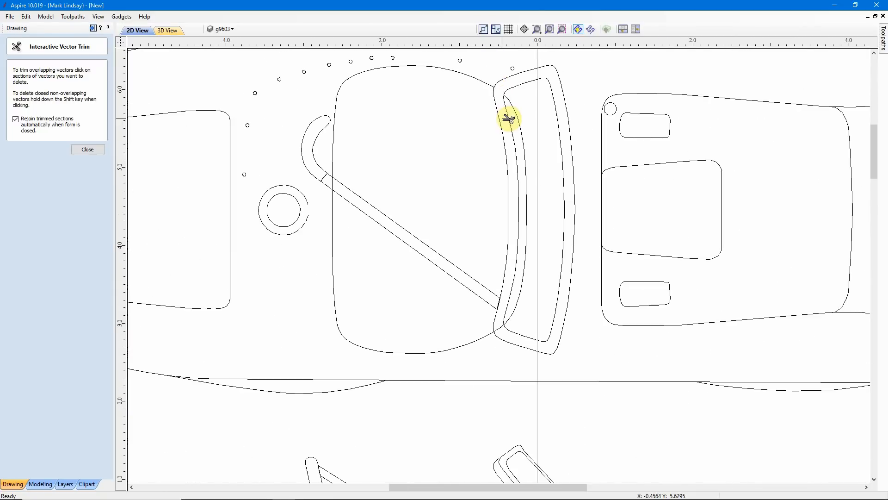
pyautogui.scroll(3, 496, 341)
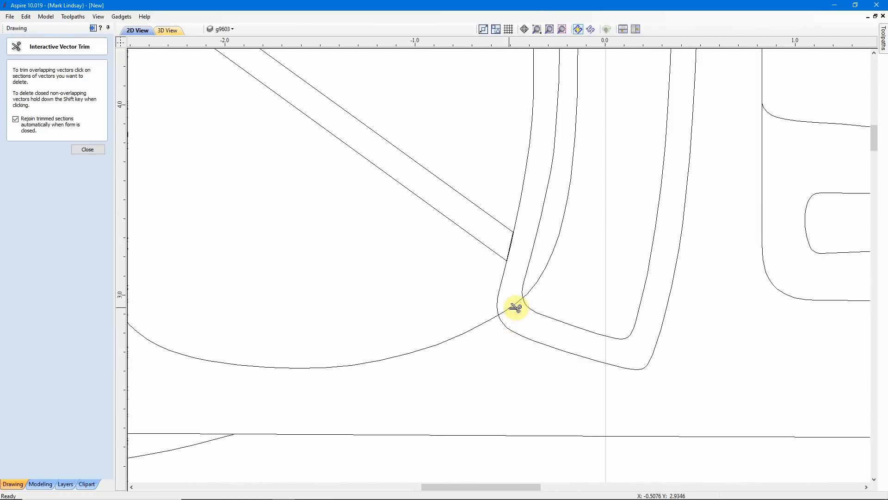
pyautogui.scroll(-4, 518, 309)
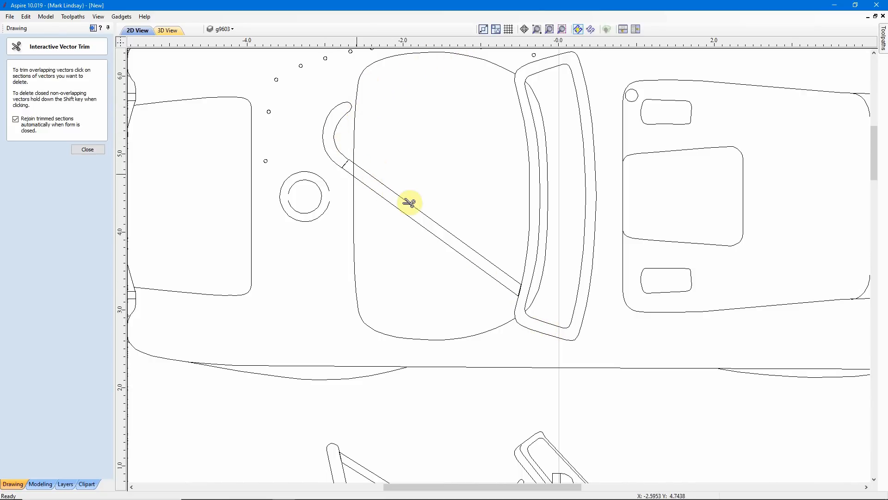
pyautogui.scroll(4, 402, 201)
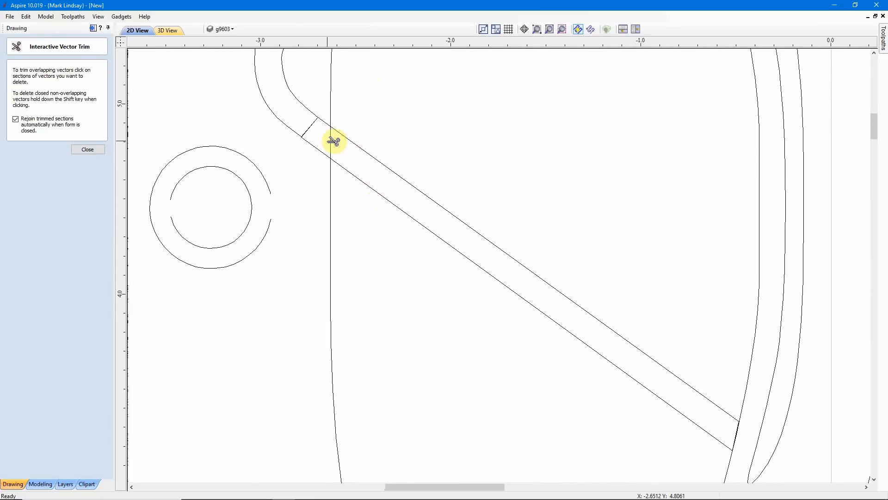
pyautogui.scroll(-5, 372, 154)
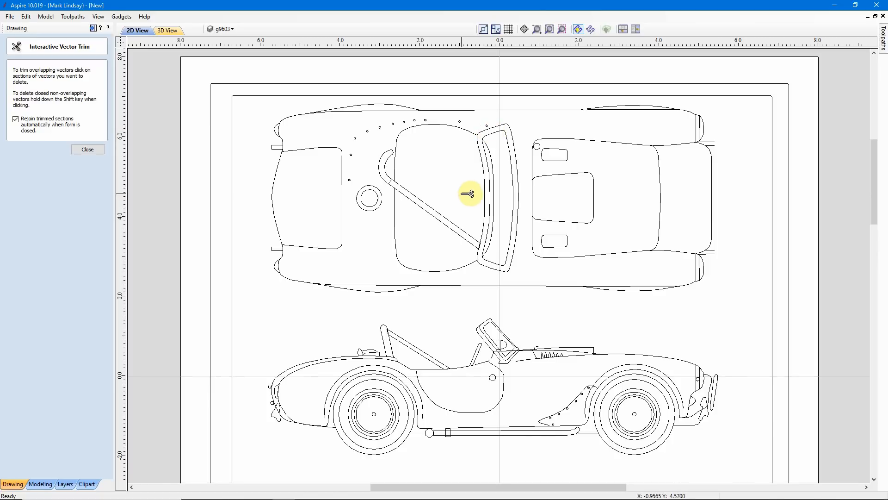
# Trim the sections of the mirror outline and upper body line that cross the windscreen frame in the side view.
pyautogui.scroll(5, 515, 366)
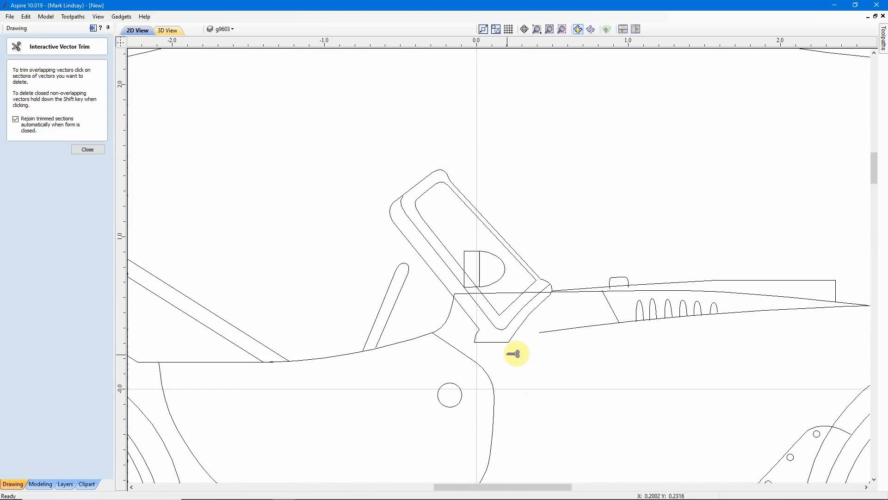
pyautogui.scroll(1, 514, 354)
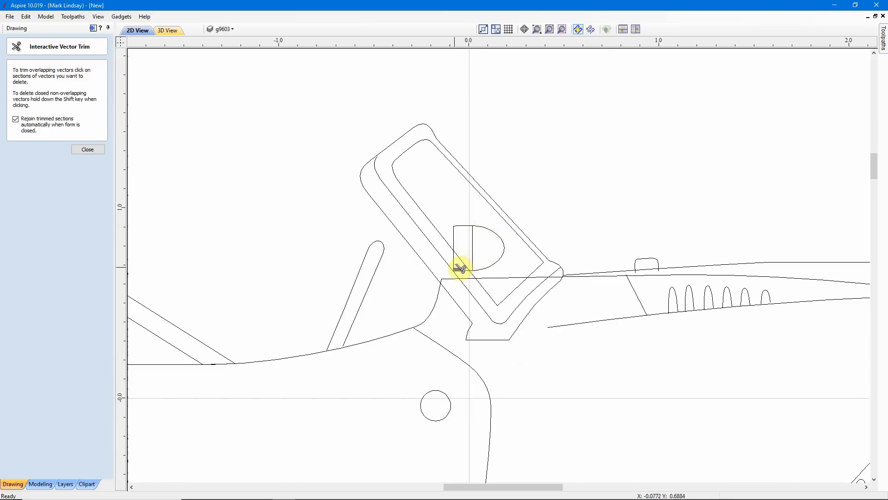
pyautogui.scroll(4, 462, 278)
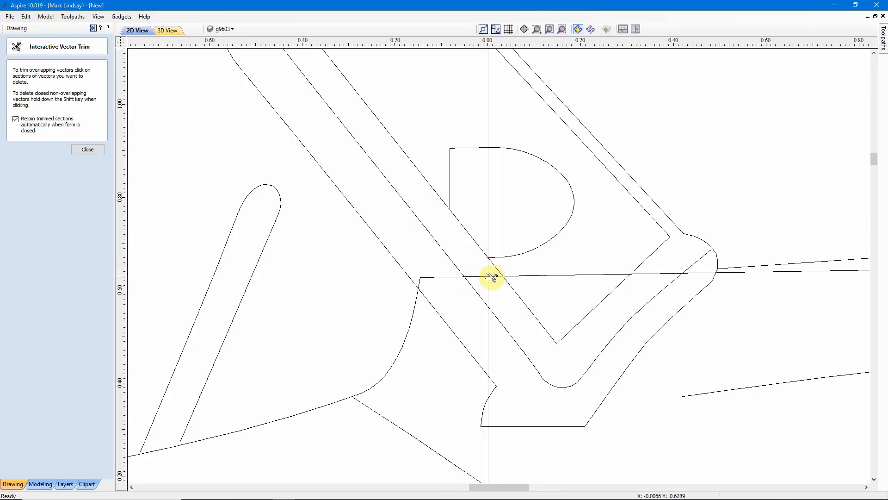
pyautogui.click(491, 277)
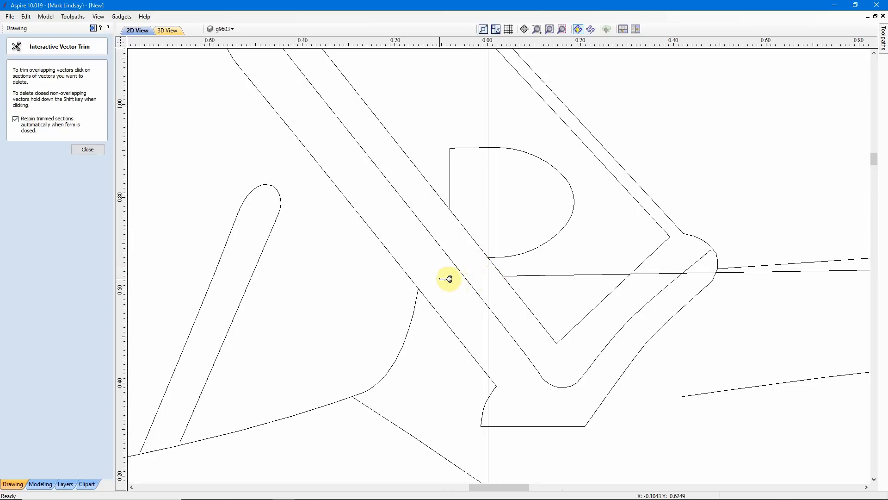
pyautogui.scroll(-4, 447, 279)
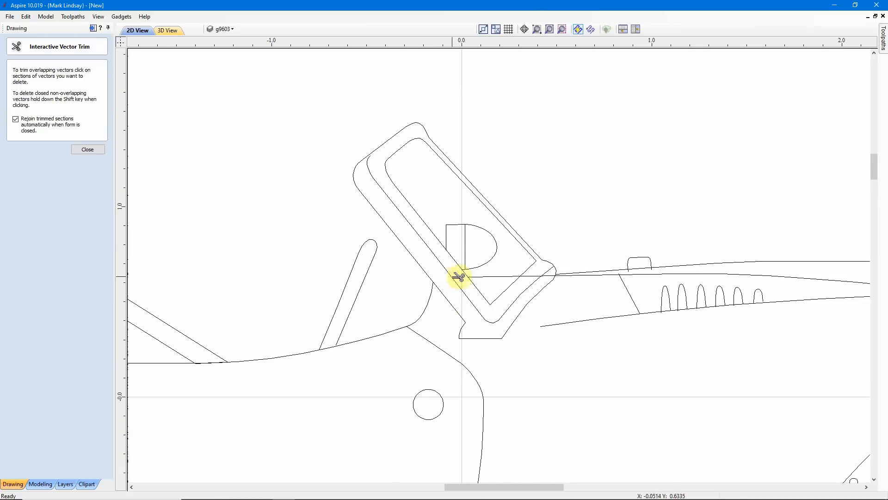
pyautogui.scroll(4, 550, 275)
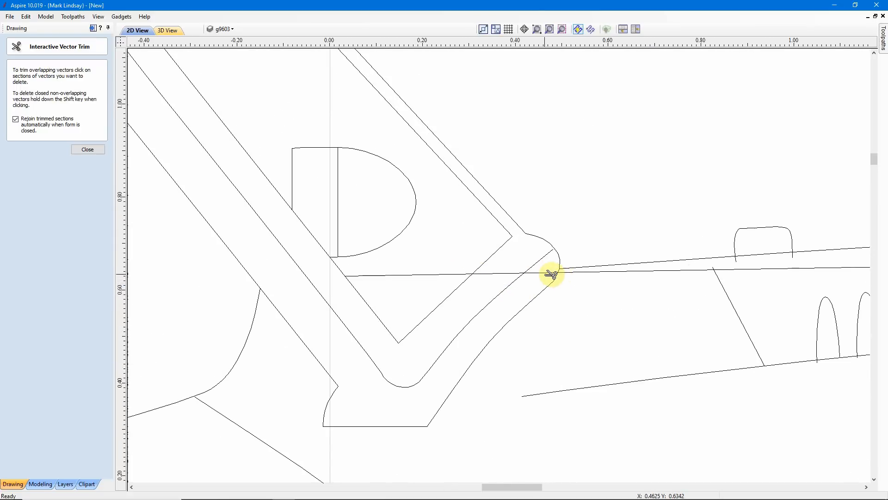
pyautogui.click(551, 274)
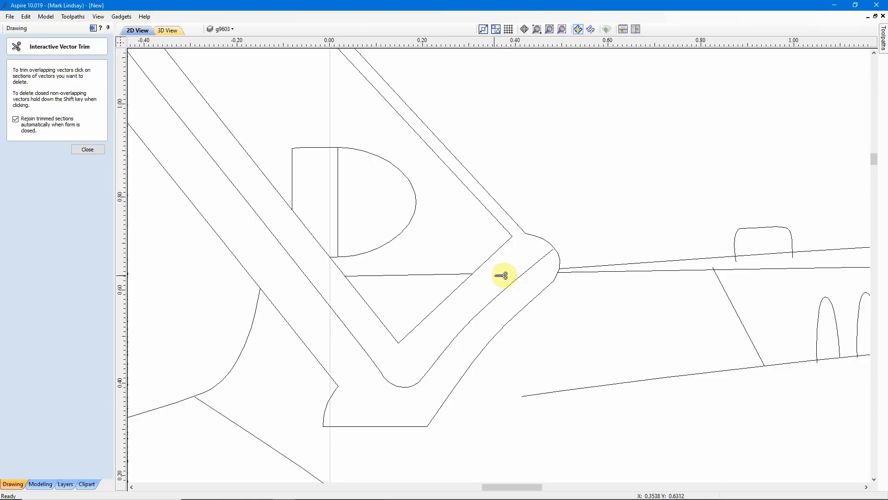
# Trim the section of the nose outline that passes through the front bumper bracket in the side view.
pyautogui.scroll(-3, 526, 280)
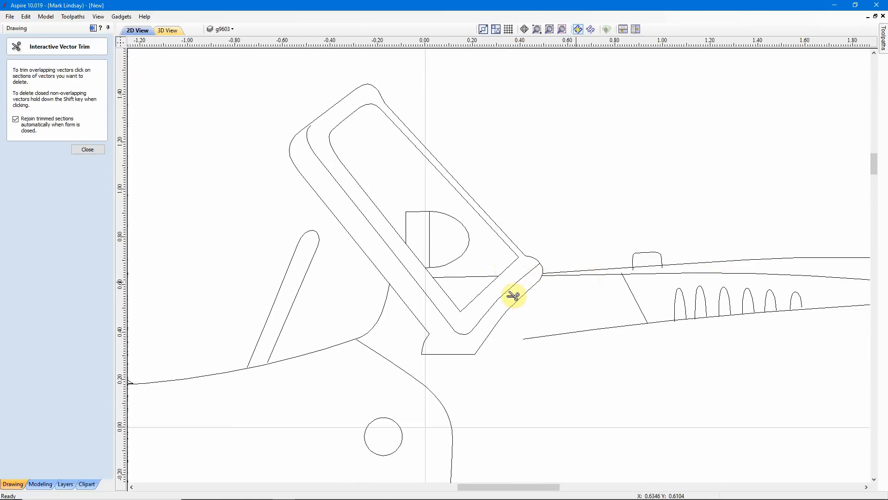
pyautogui.scroll(-7, 513, 296)
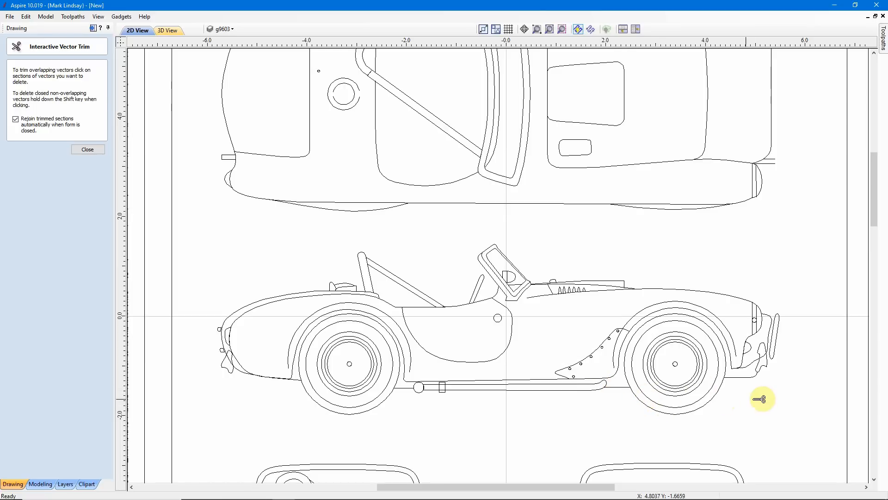
pyautogui.scroll(5, 797, 362)
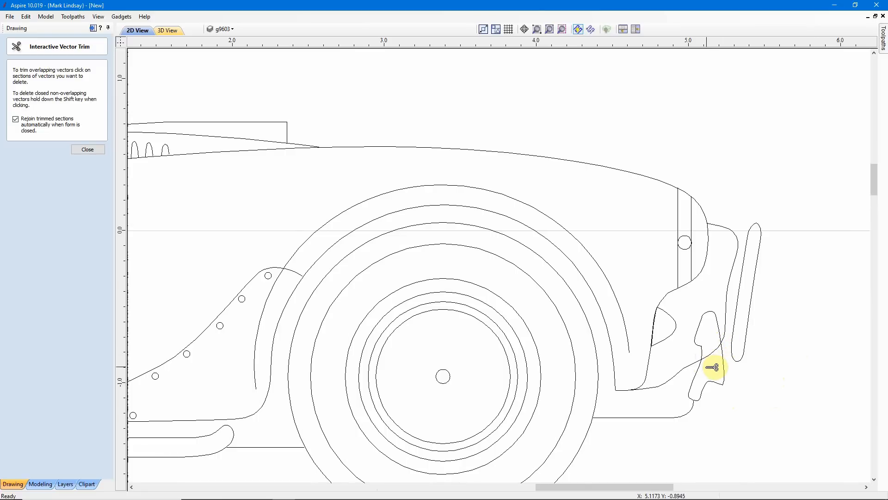
pyautogui.scroll(3, 709, 363)
pyautogui.scroll(-8, 717, 346)
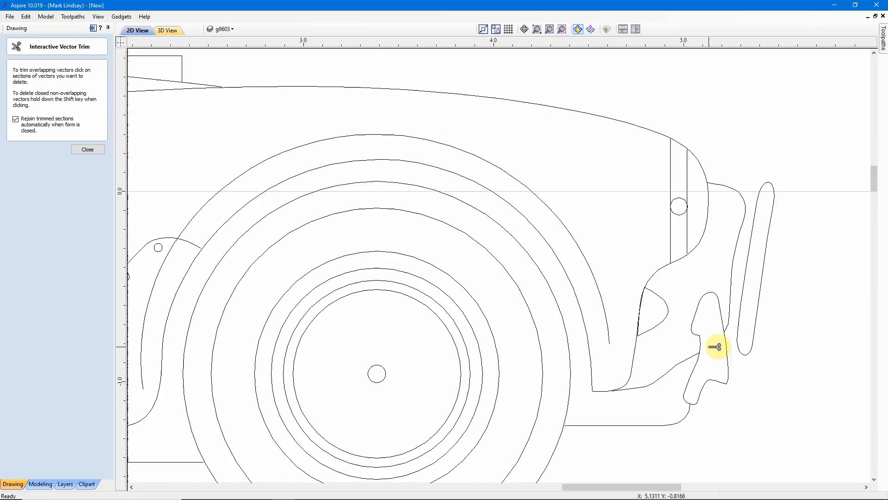
# Trim the section of the rear body outline that crosses the rear bumper bracket in the side view.
pyautogui.scroll(-2, 724, 346)
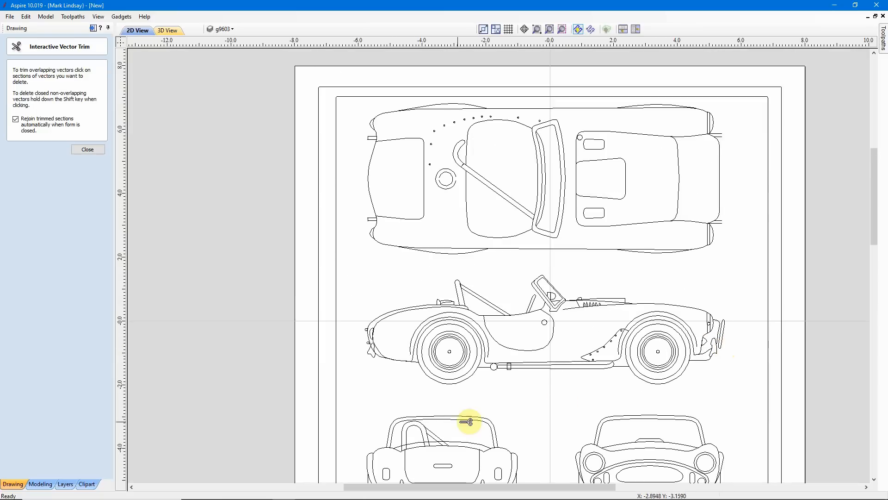
pyautogui.scroll(7, 376, 362)
pyautogui.scroll(2, 377, 333)
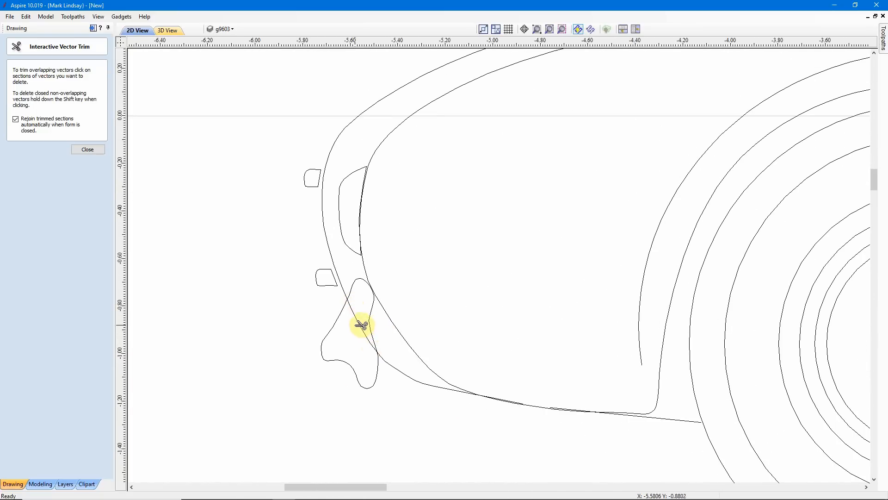
pyautogui.scroll(-3, 359, 319)
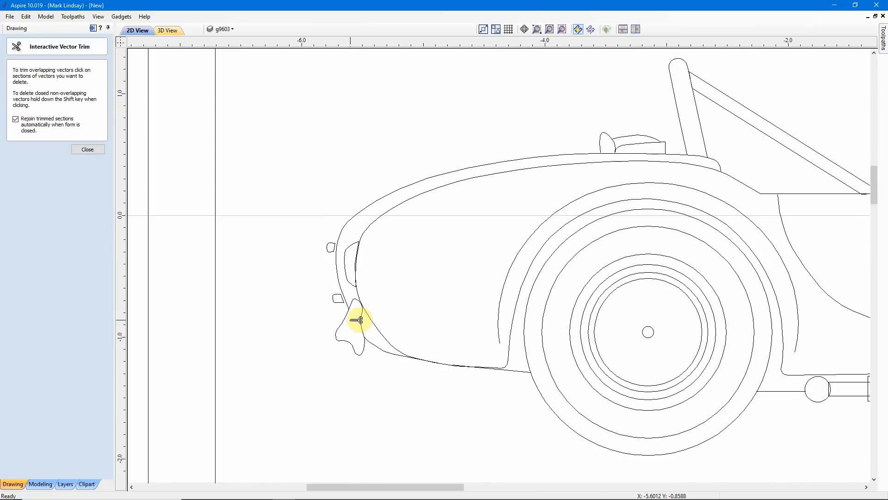
pyautogui.scroll(-2, 356, 320)
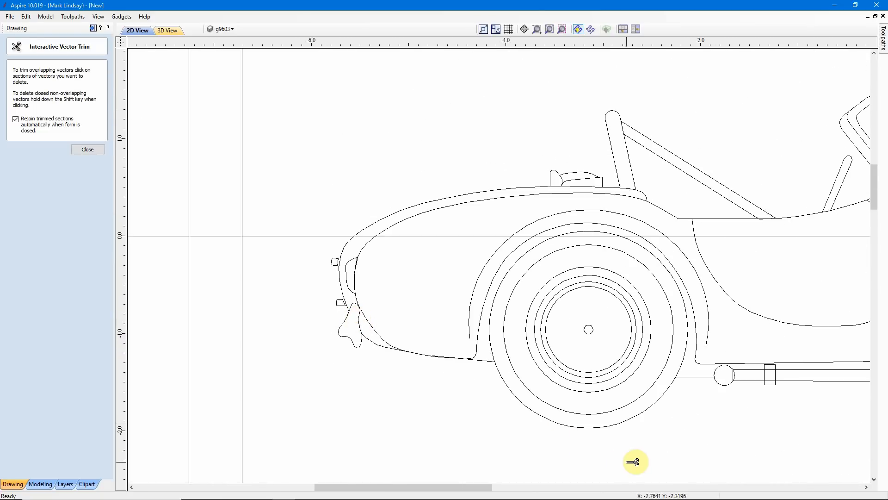
# Trim the end of the side exhaust pipe that lies inside the small circle behind the rear wheel's front edge in the side view.
pyautogui.scroll(5, 776, 408)
pyautogui.scroll(2, 757, 377)
pyautogui.scroll(2, 733, 369)
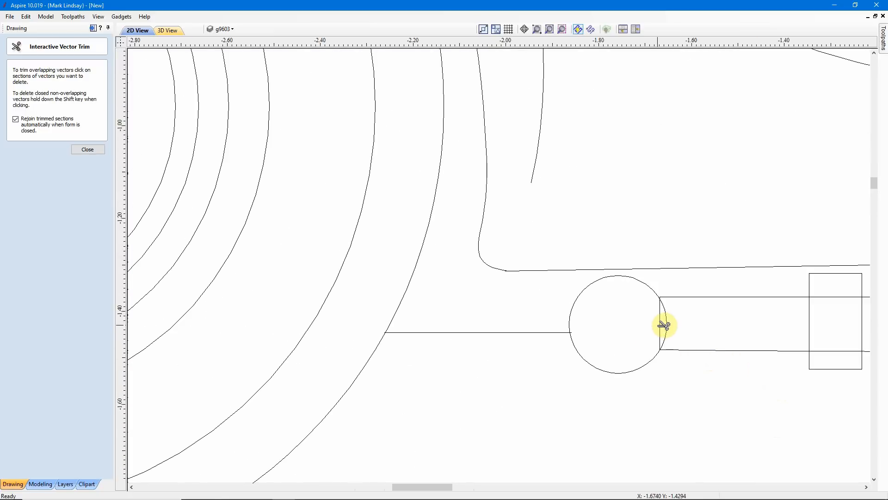
pyautogui.scroll(-3, 620, 337)
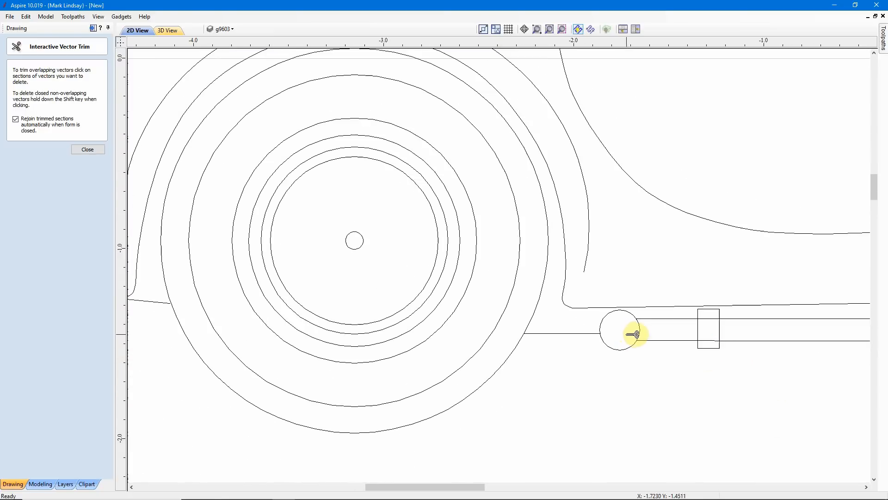
pyautogui.scroll(-3, 635, 345)
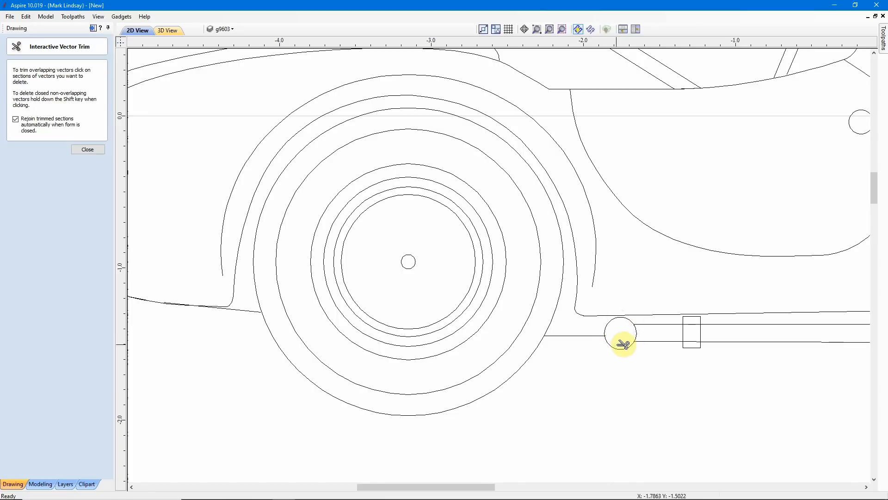
# Trim the outer rings of both headlights where they overlap the grille surround in the front view.
pyautogui.scroll(-1, 631, 366)
pyautogui.scroll(-3, 631, 369)
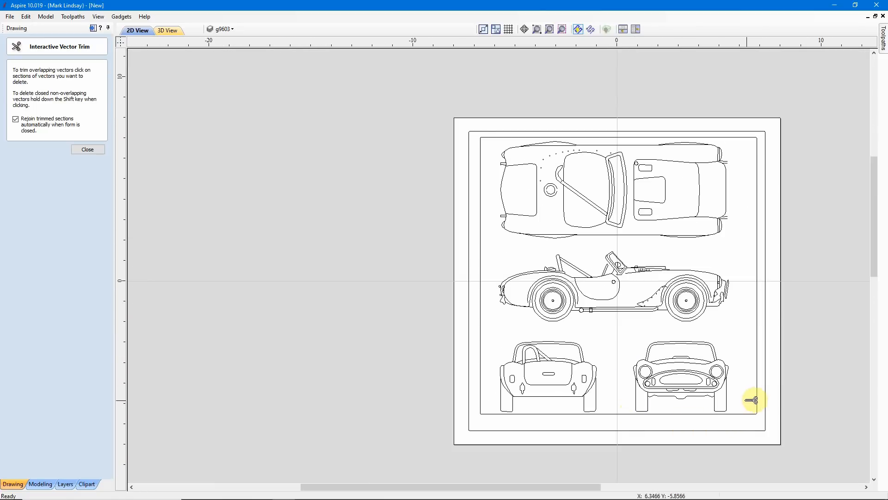
pyautogui.scroll(1, 743, 393)
pyautogui.scroll(5, 670, 356)
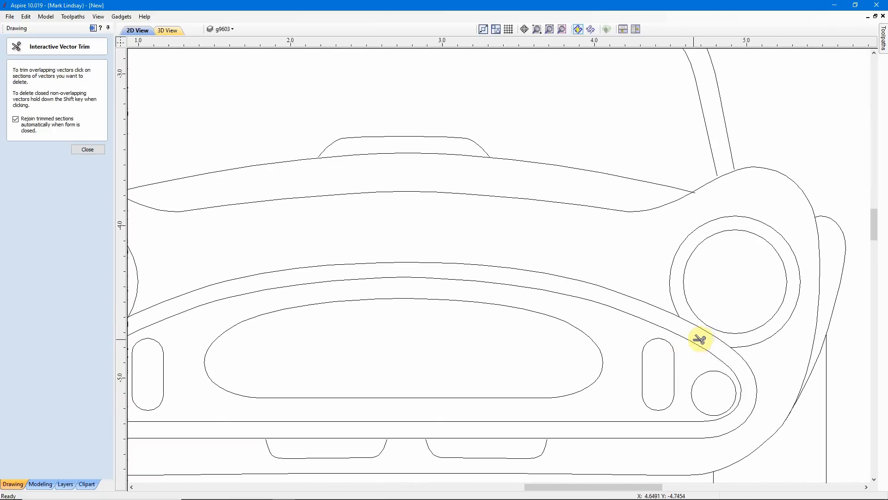
pyautogui.scroll(-2, 654, 351)
pyautogui.scroll(3, 397, 347)
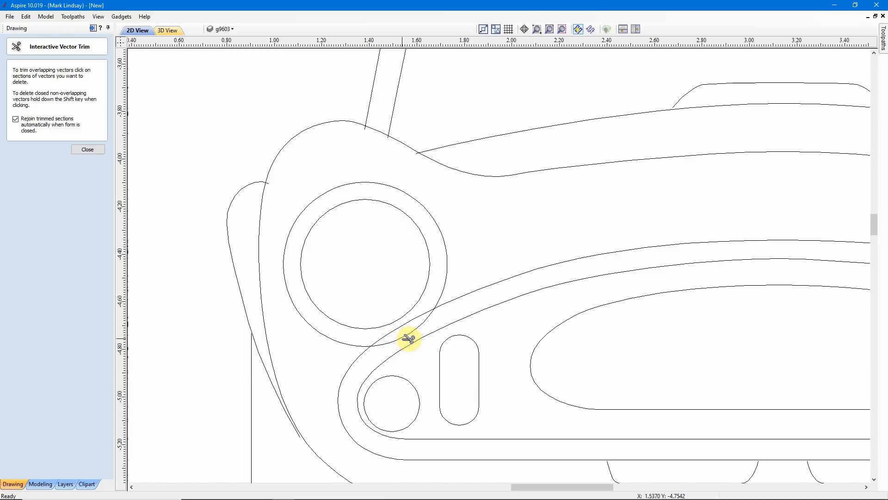
pyautogui.scroll(-4, 404, 338)
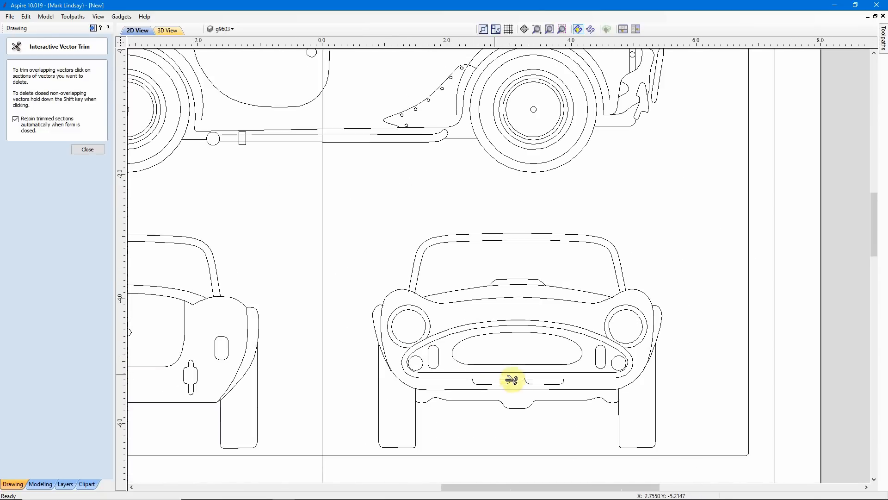
# Trim the riveted side panel's upper edge where it runs into the front wheel arch in the side view, and finish trimming.
pyautogui.scroll(-2, 539, 192)
pyautogui.scroll(6, 537, 189)
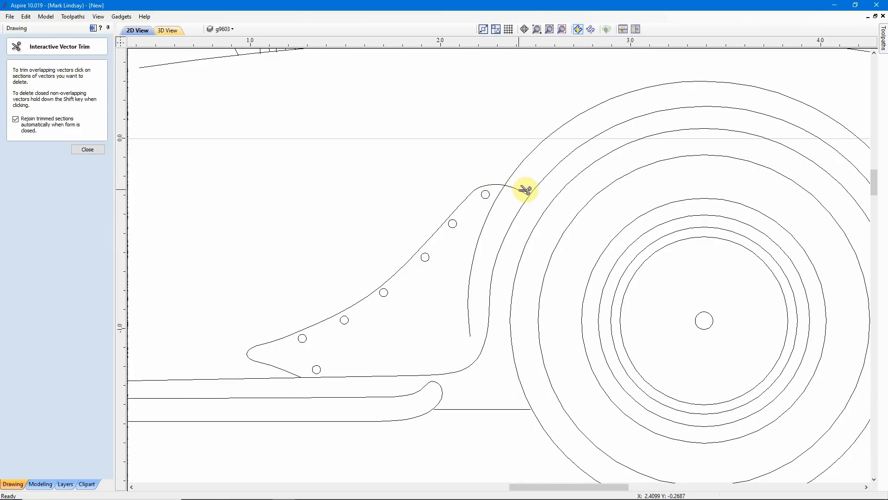
pyautogui.scroll(-5, 525, 193)
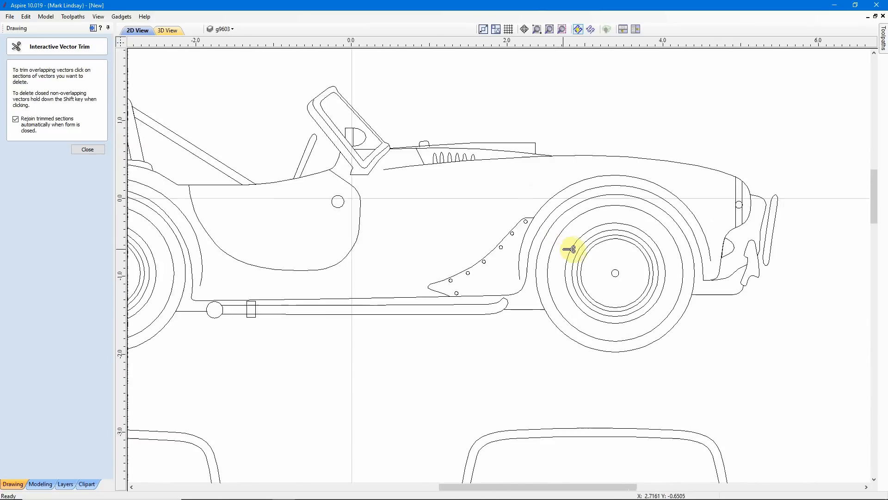
pyautogui.scroll(-3, 722, 332)
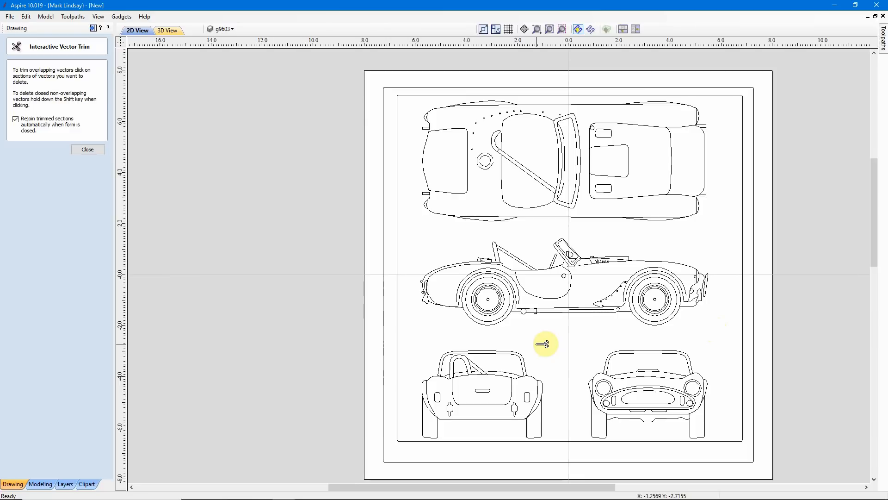
pyautogui.click(93, 151)
pyautogui.scroll(-1, 261, 348)
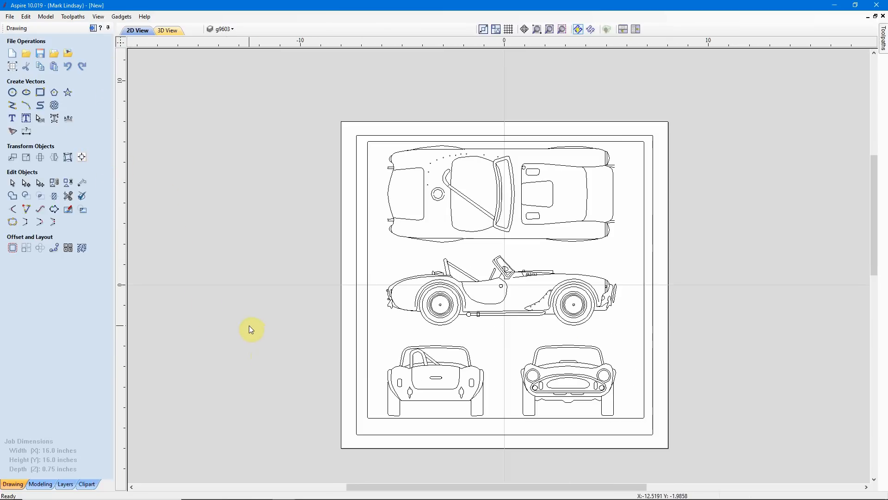
# Group all vectors of the four car views, leaving out the two border frames, and deselect the group.
pyautogui.scroll(1, 505, 350)
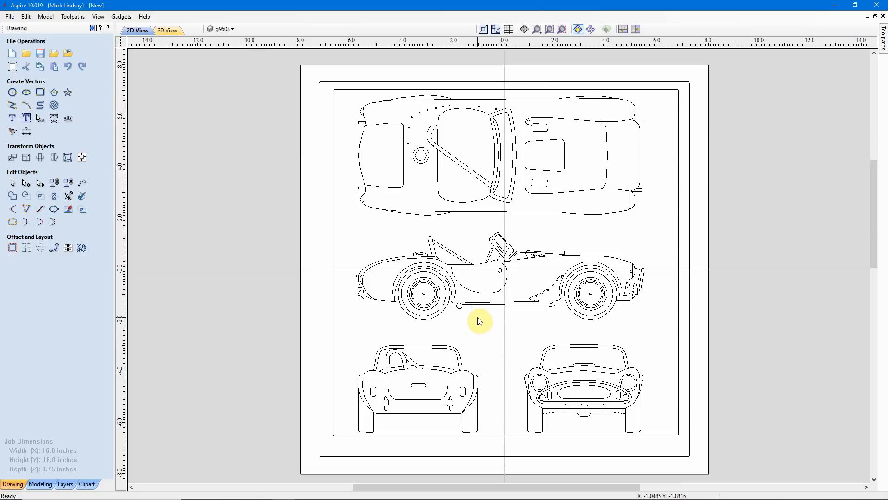
pyautogui.scroll(-1, 482, 317)
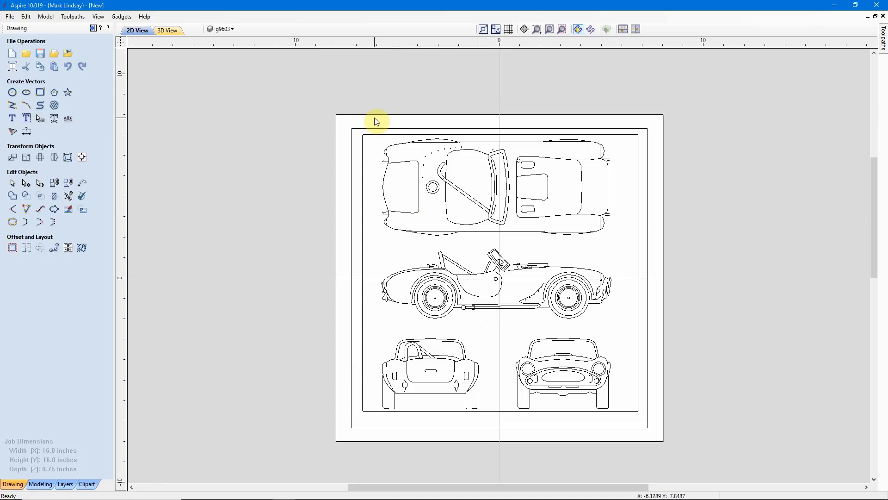
pyautogui.moveTo(370, 124)
pyautogui.mouseDown()
pyautogui.moveTo(416, 337)
pyautogui.moveTo(516, 412)
pyautogui.moveTo(633, 422)
pyautogui.mouseUp()
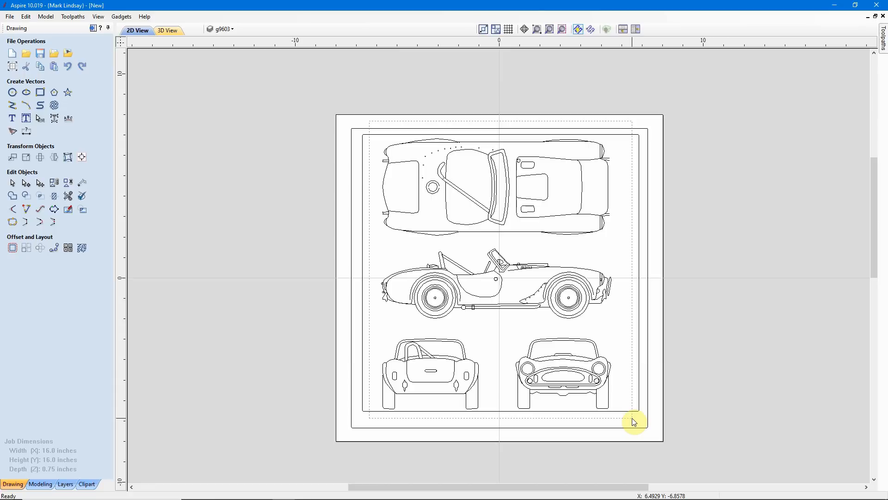
pyautogui.moveTo(634, 421); pyautogui.dragTo(633, 421)
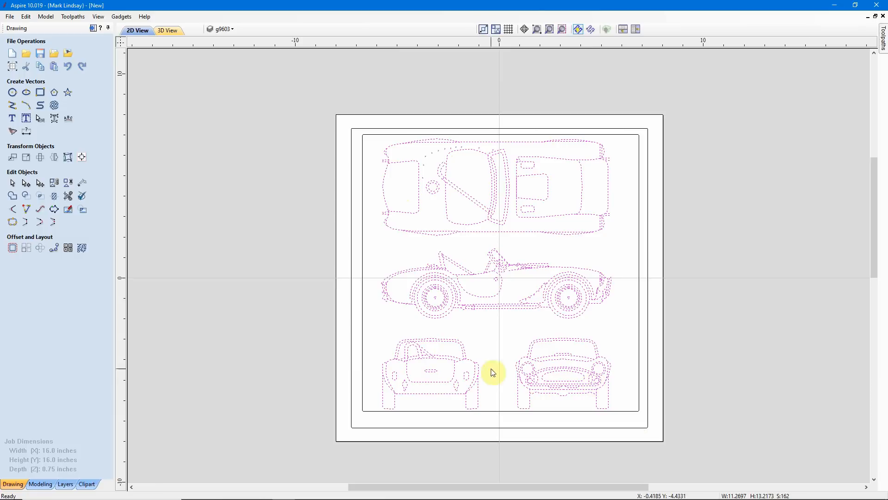
pyautogui.click(54, 182)
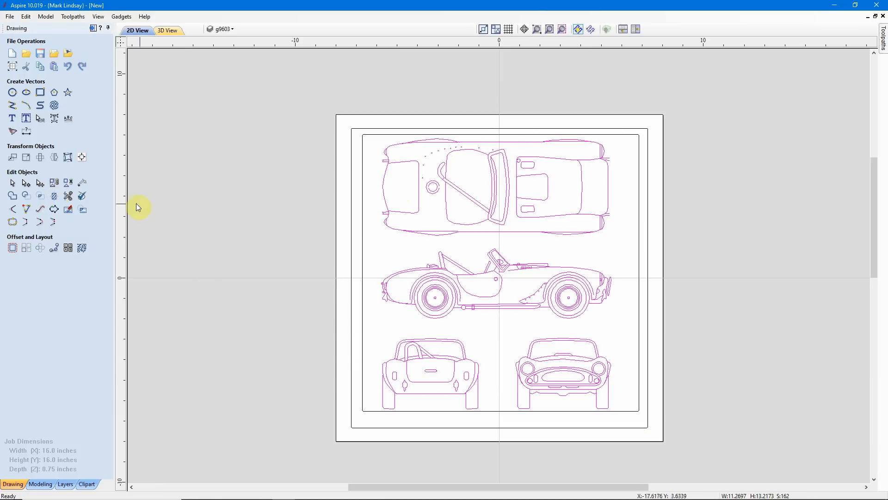
pyautogui.click(201, 243)
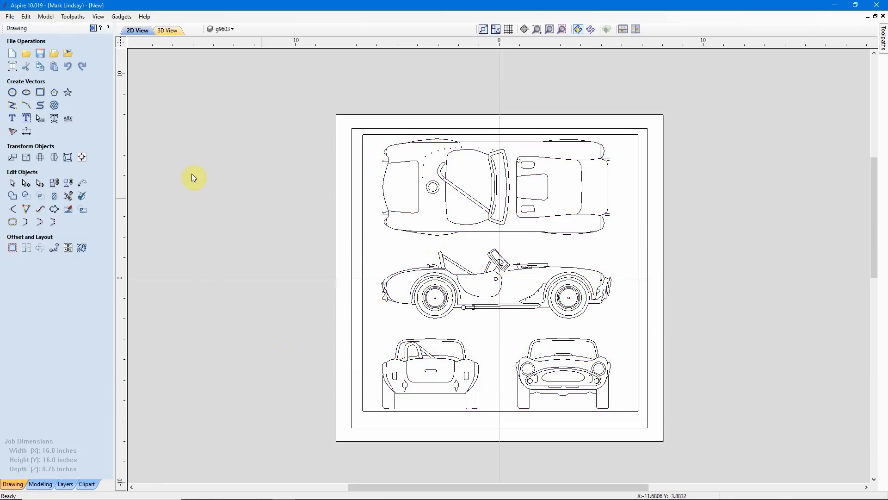
# Set up a 2D profile toolpath on the grouped car drawing with a cut depth of 0.05 inches.
pyautogui.click(92, 28)
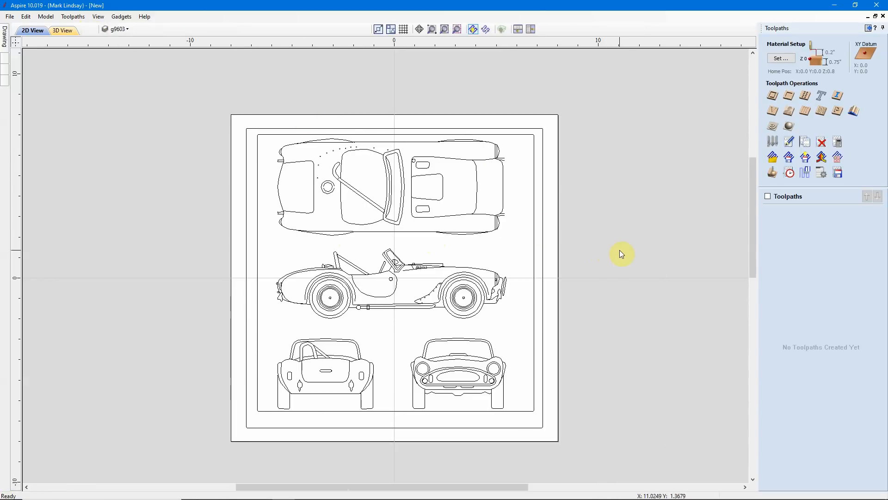
pyautogui.click(465, 283)
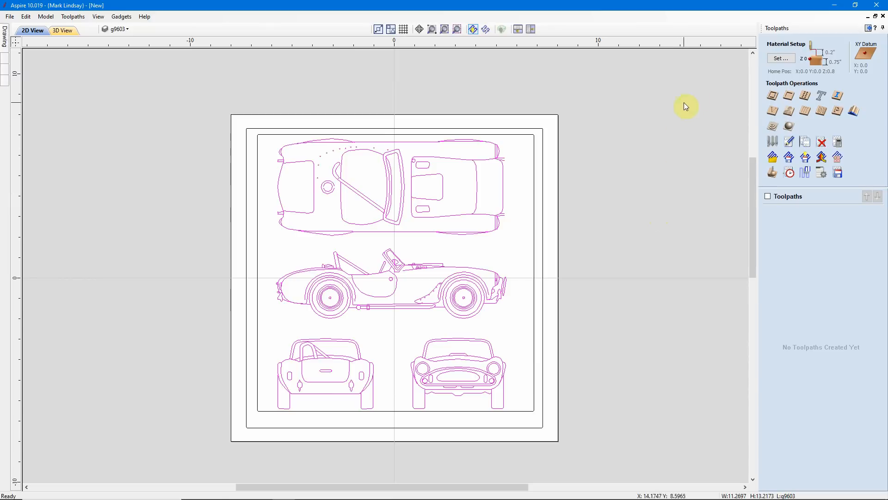
pyautogui.click(772, 95)
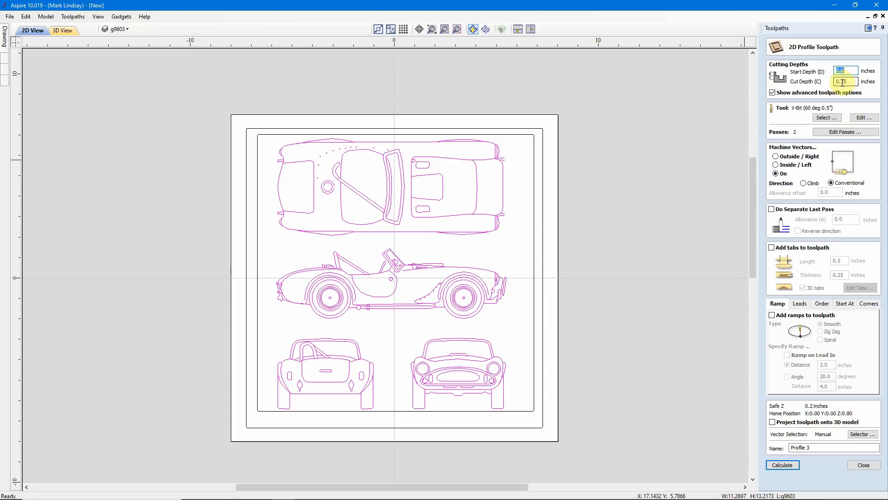
pyautogui.moveTo(841, 82); pyautogui.dragTo(853, 83)
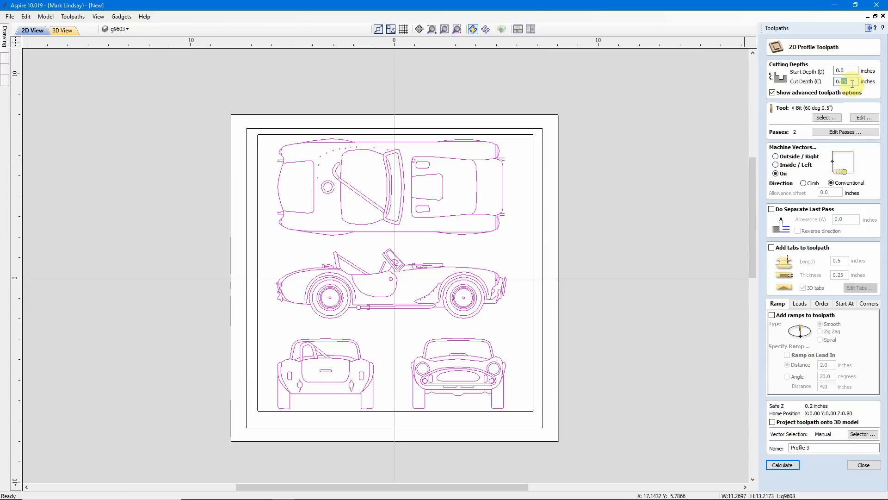
pyautogui.write('0')
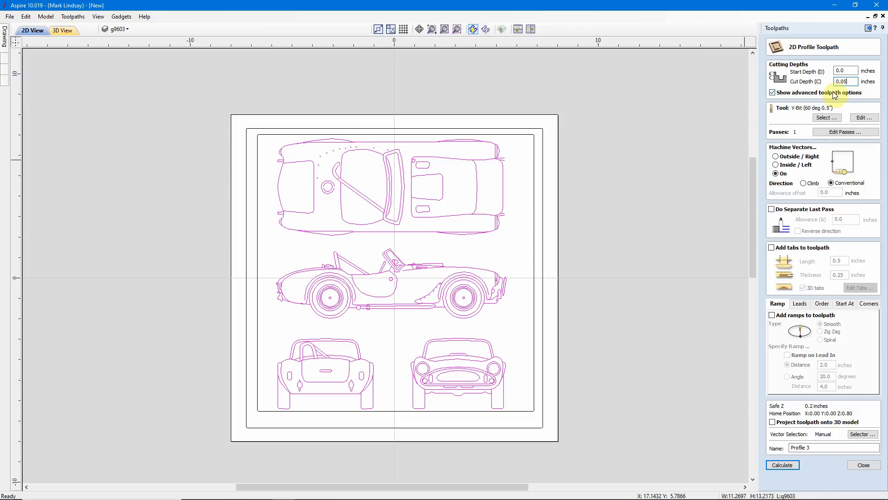
# Assign the V-Bit (30 deg 0.125") from the tool database to the profile toolpath.
pyautogui.click(827, 118)
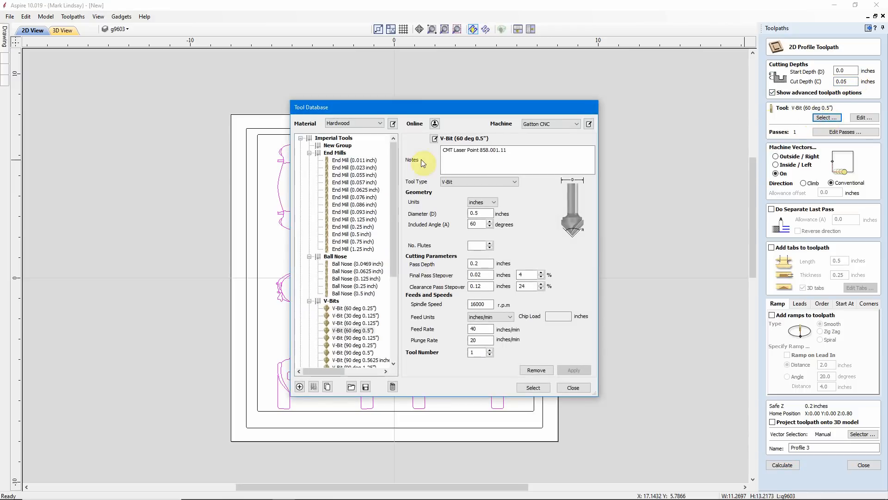
pyautogui.click(359, 316)
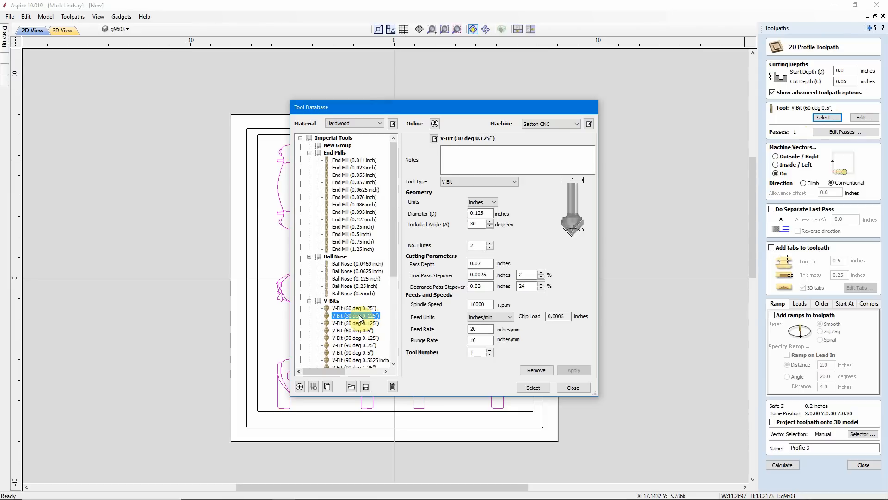
pyautogui.click(539, 388)
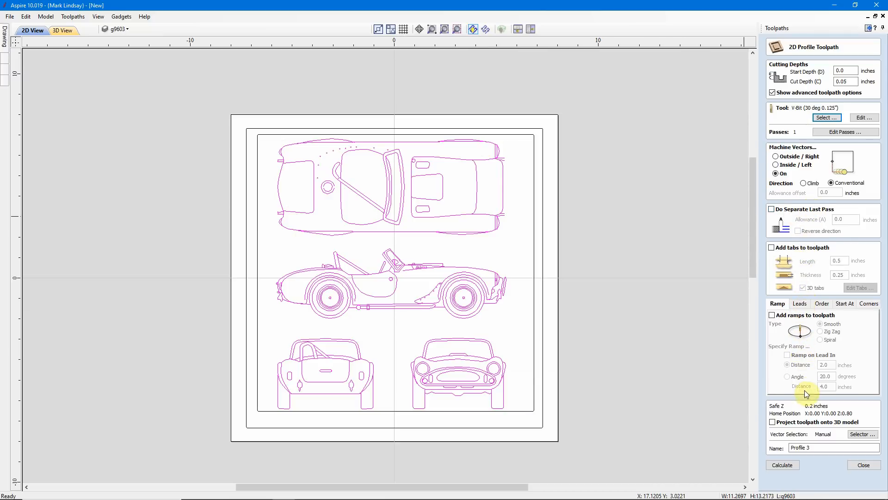
# Name the profile toolpath "Car Profile".
pyautogui.click(809, 447)
pyautogui.press('BackSpace')
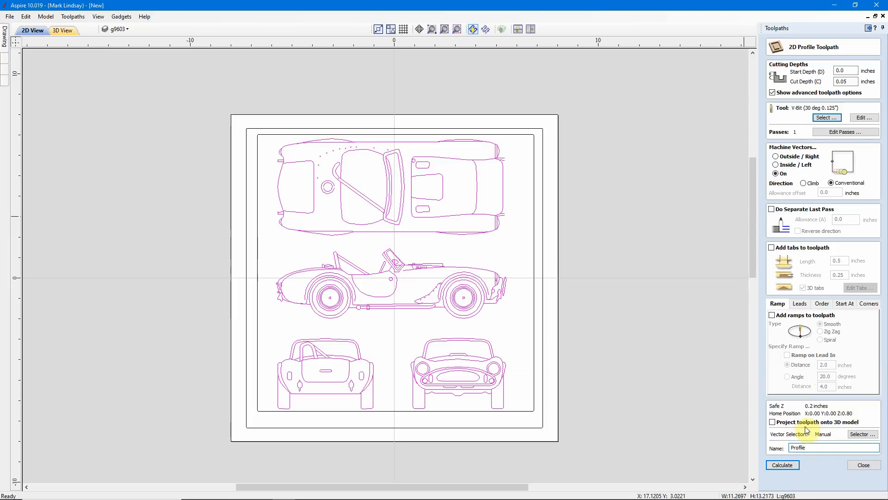
pyautogui.click(791, 447)
pyautogui.write('Car')
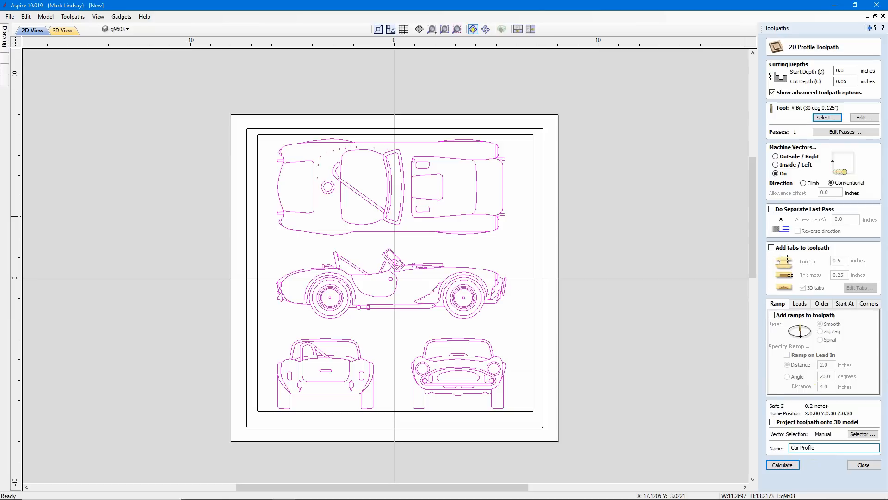
# Calculate the Car Profile toolpath and set its preview toolpath color to black.
pyautogui.click(788, 467)
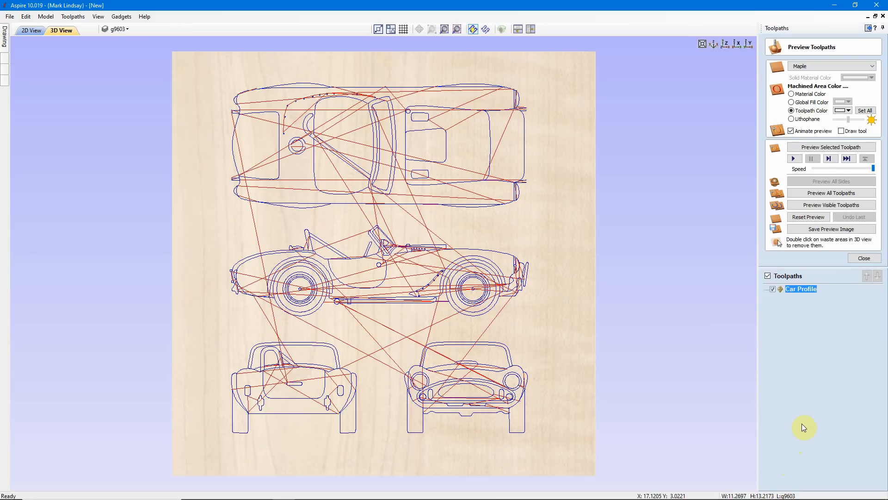
pyautogui.click(849, 112)
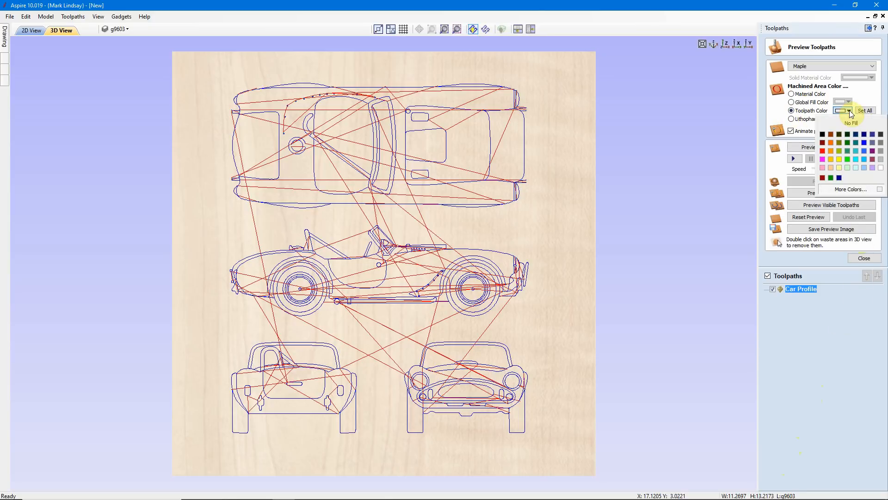
pyautogui.click(823, 134)
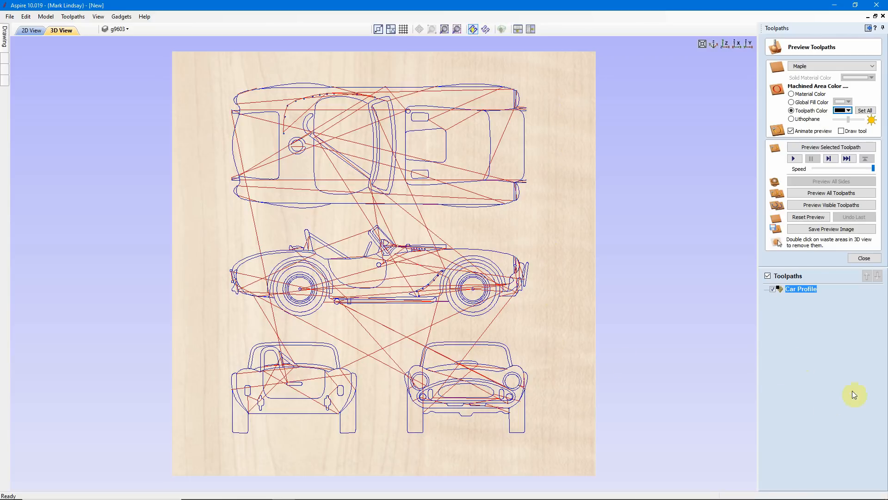
# Preview the Car Profile toolpath on the maple board and examine the line weight in the car's side view and the toolpath's estimated time.
pyautogui.click(831, 147)
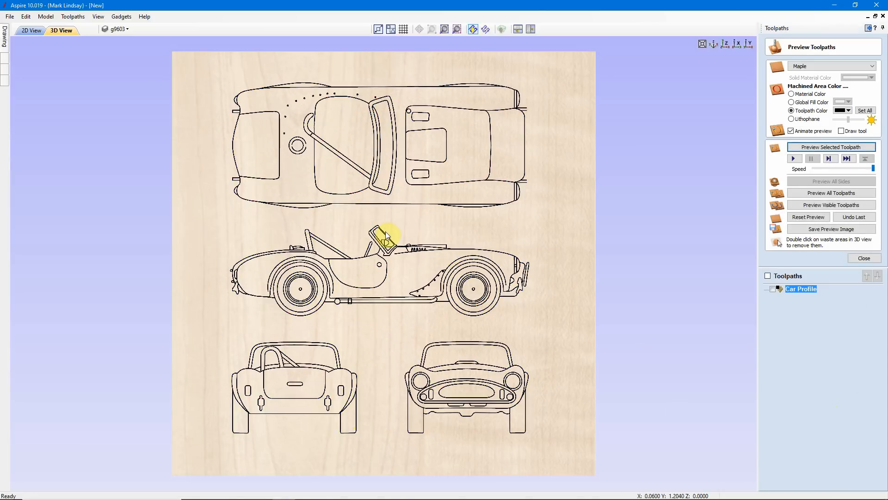
pyautogui.scroll(3, 422, 237)
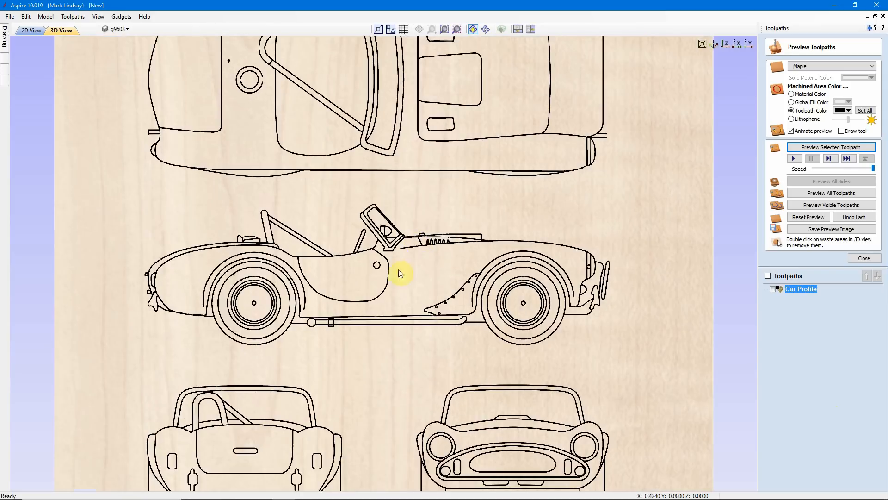
pyautogui.scroll(2, 404, 267)
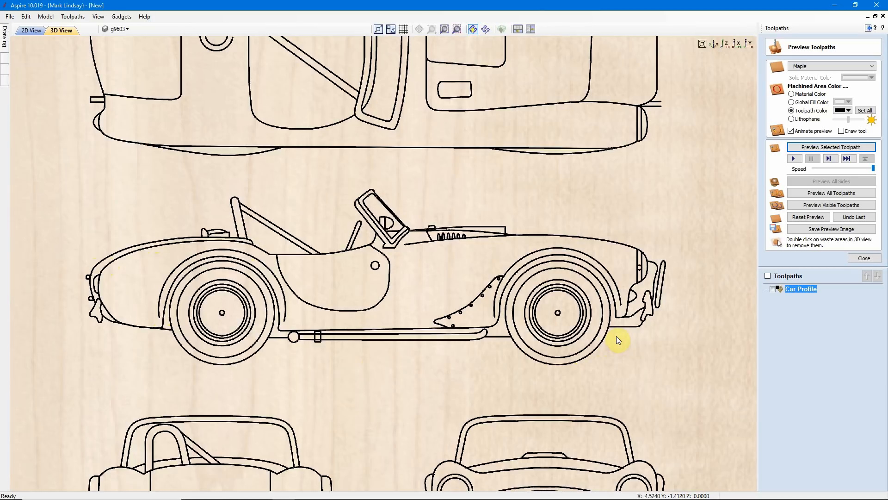
pyautogui.scroll(1, 609, 262)
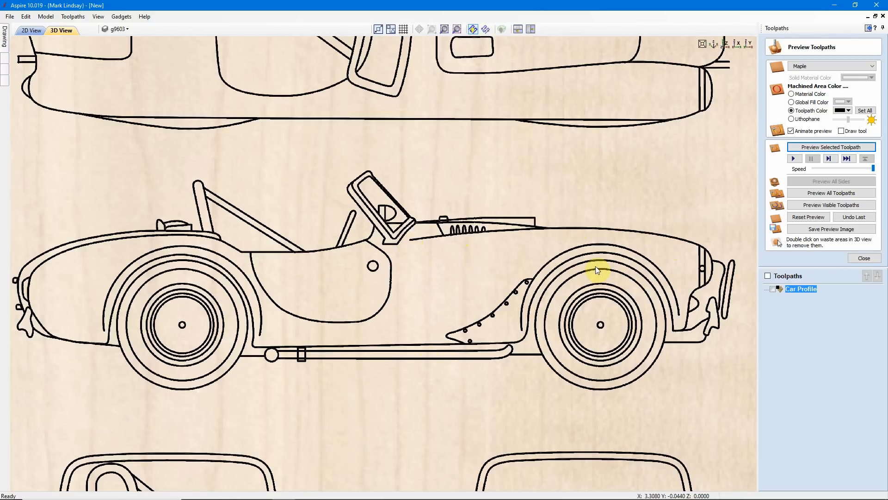
pyautogui.scroll(-2, 595, 265)
pyautogui.scroll(-1, 742, 298)
pyautogui.moveTo(803, 290)
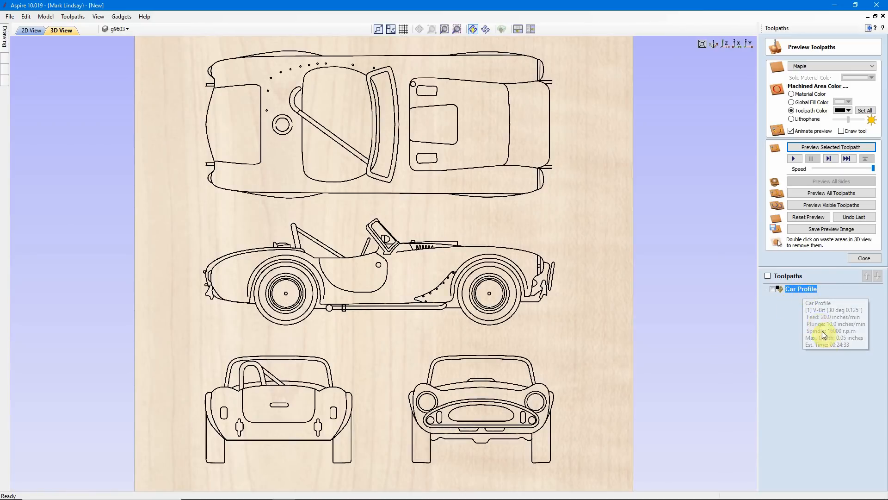
# Reset the preview and recalculate the Car Profile toolpath with a cut depth of 0.0625 inches.
pyautogui.click(813, 218)
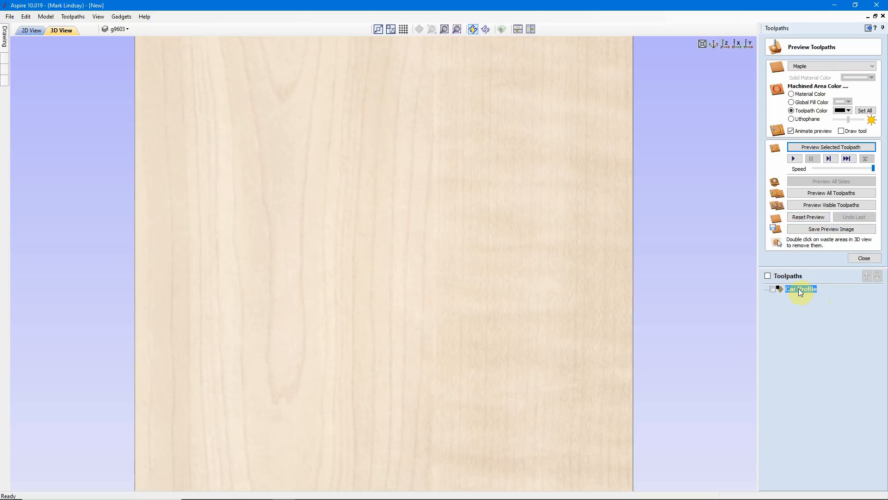
pyautogui.doubleClick(800, 290)
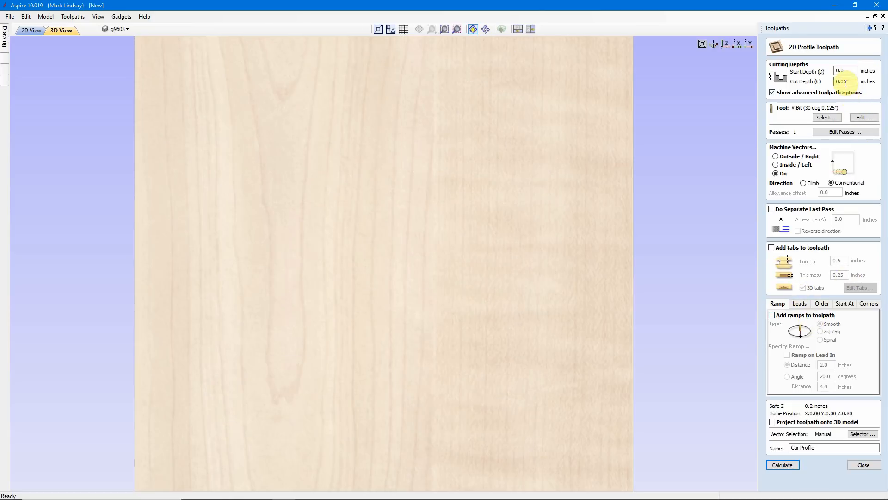
pyautogui.moveTo(843, 81); pyautogui.dragTo(856, 82)
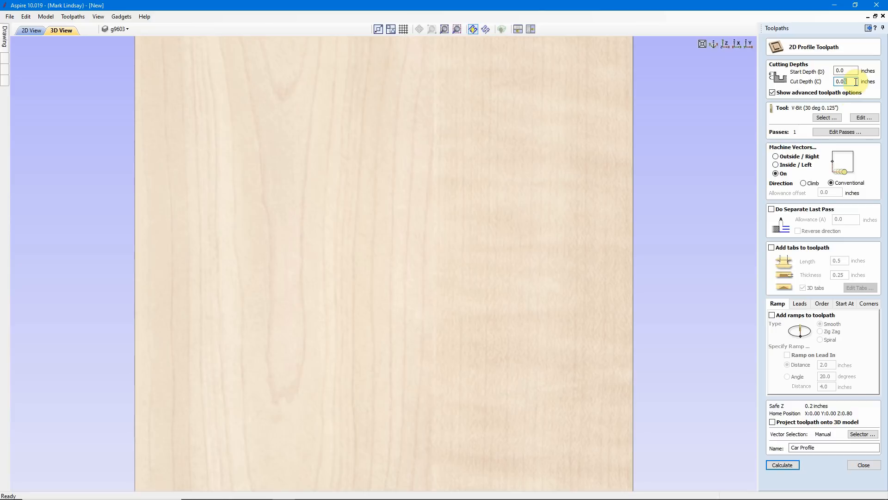
pyautogui.write('62')
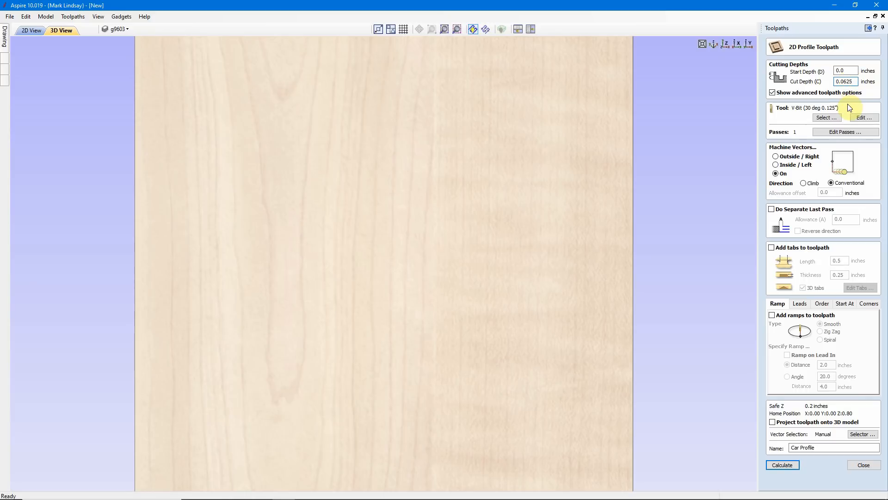
pyautogui.click(782, 465)
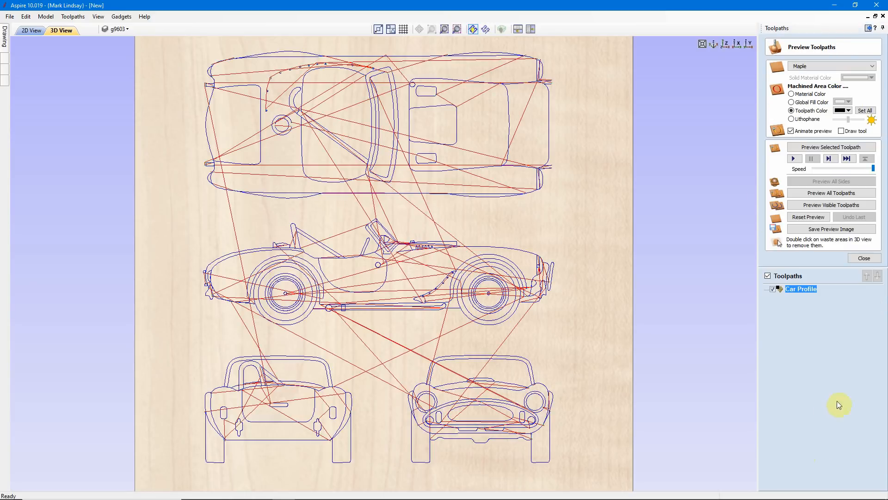
# Preview the deeper Car Profile cut and examine the line thickness around the windshield, hood vents and wheels of the side view.
pyautogui.click(830, 147)
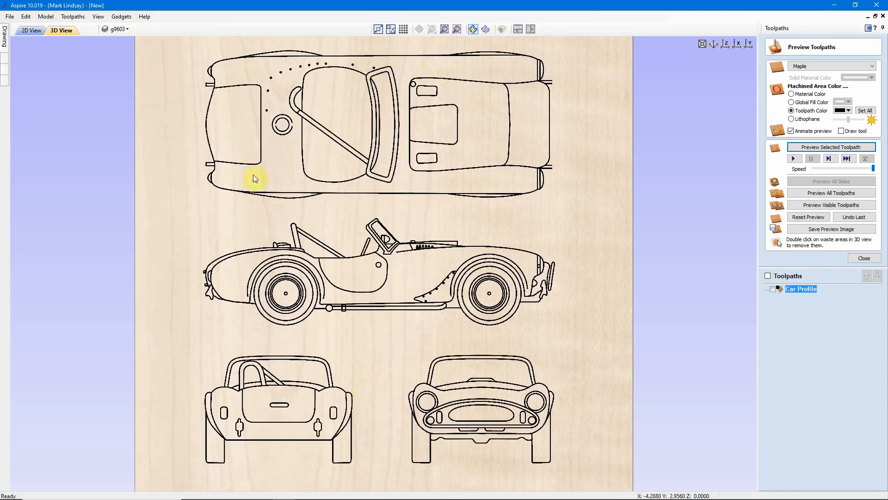
pyautogui.scroll(5, 419, 260)
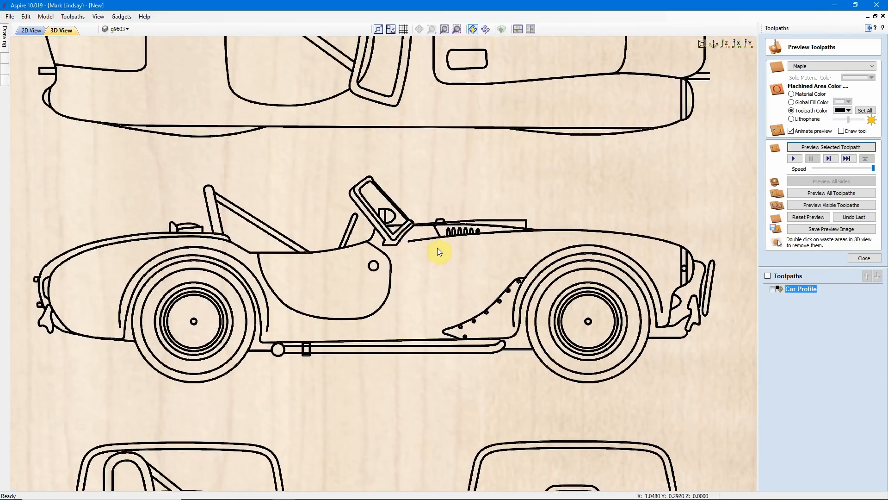
pyautogui.scroll(2, 477, 235)
pyautogui.scroll(2, 486, 223)
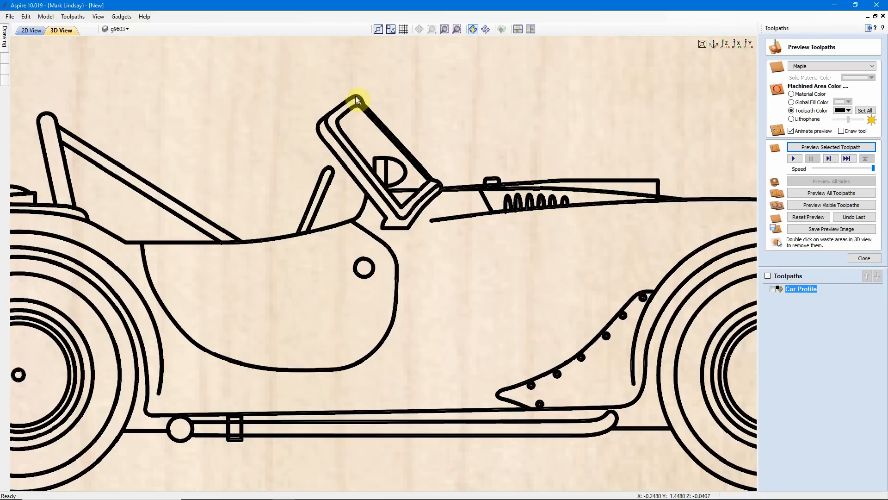
pyautogui.doubleClick(433, 185)
pyautogui.scroll(-3, 457, 199)
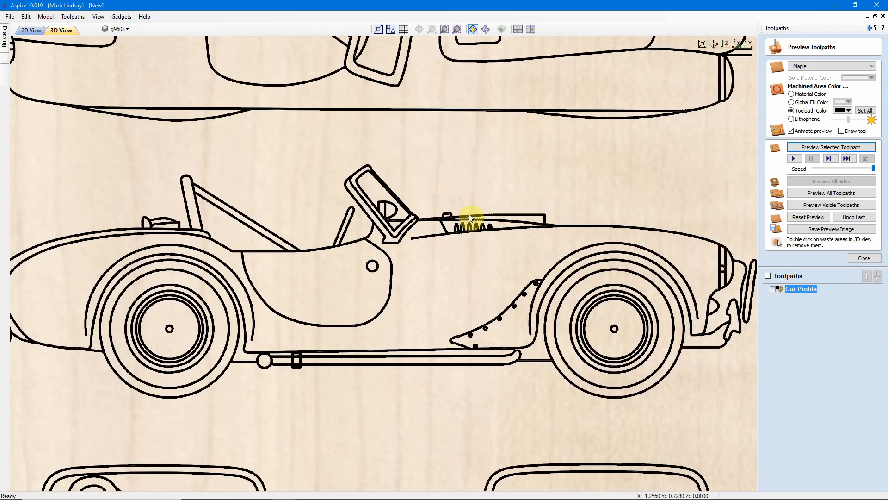
pyautogui.scroll(-2, 468, 214)
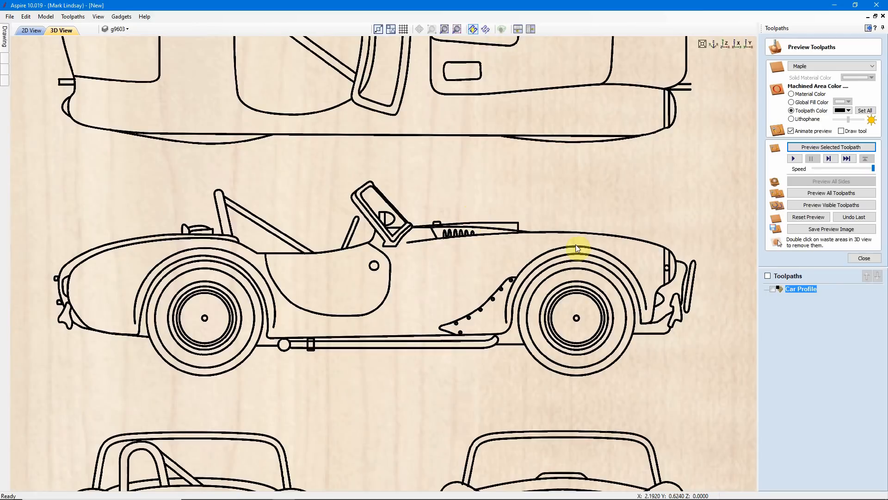
# Reset the preview and recalculate the Car Profile toolpath with a cut depth of 0.05 inches.
pyautogui.click(817, 219)
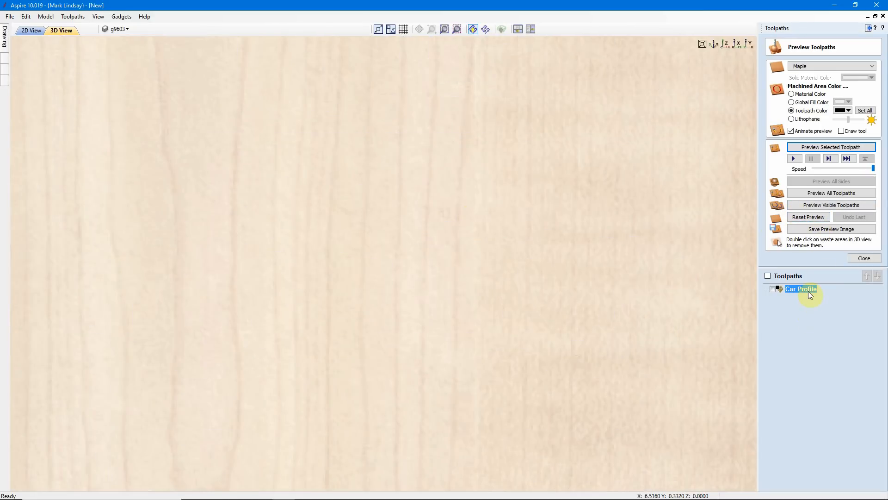
pyautogui.doubleClick(803, 288)
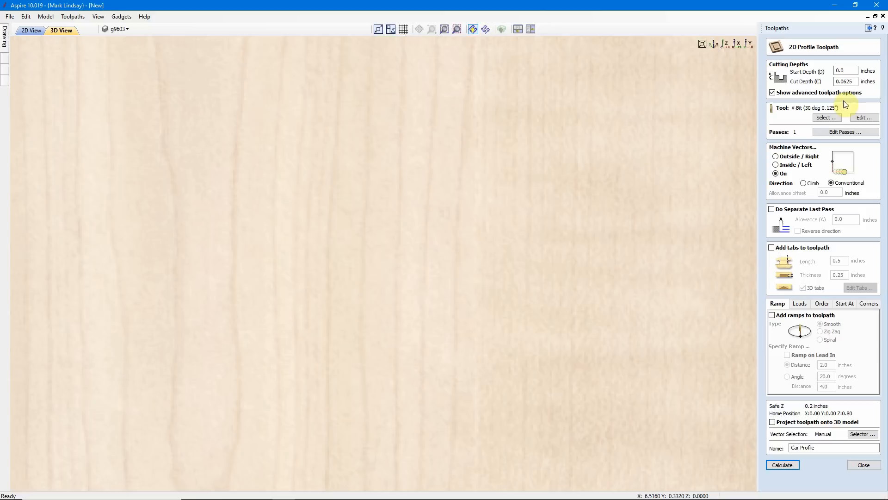
pyautogui.moveTo(842, 81); pyautogui.dragTo(858, 81)
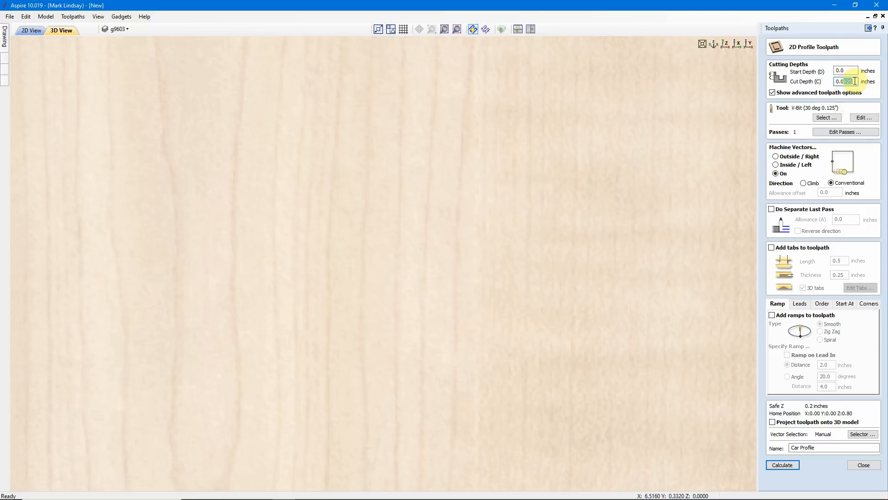
pyautogui.write('5')
pyautogui.click(787, 464)
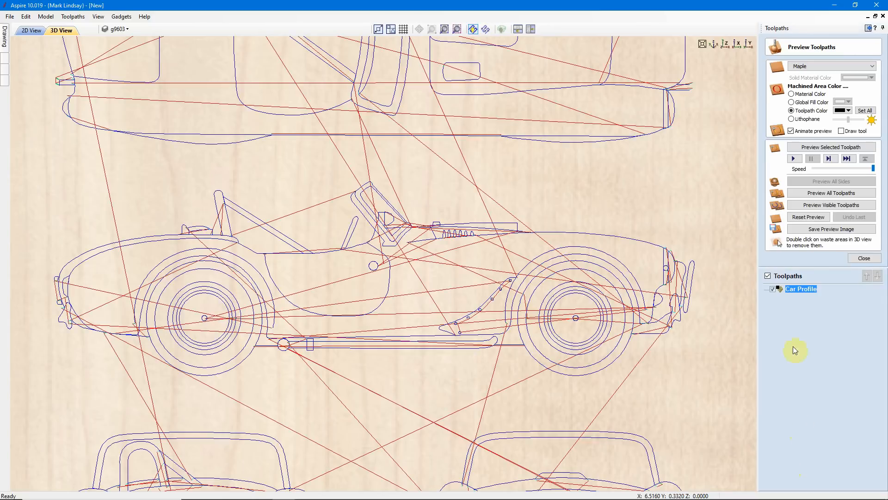
# Preview the recalculated Car Profile toolpath from straight above, check the side view's fine details, and return to the full-board top view.
pyautogui.click(726, 44)
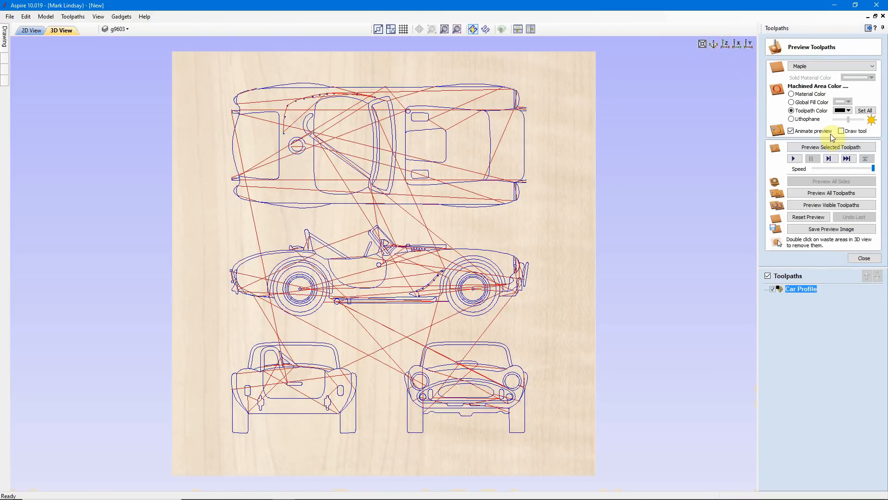
pyautogui.click(838, 149)
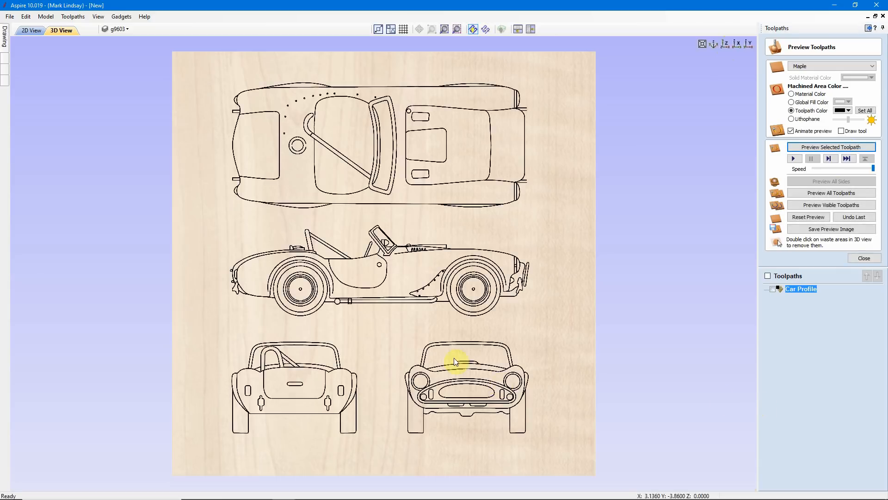
pyautogui.scroll(3, 399, 256)
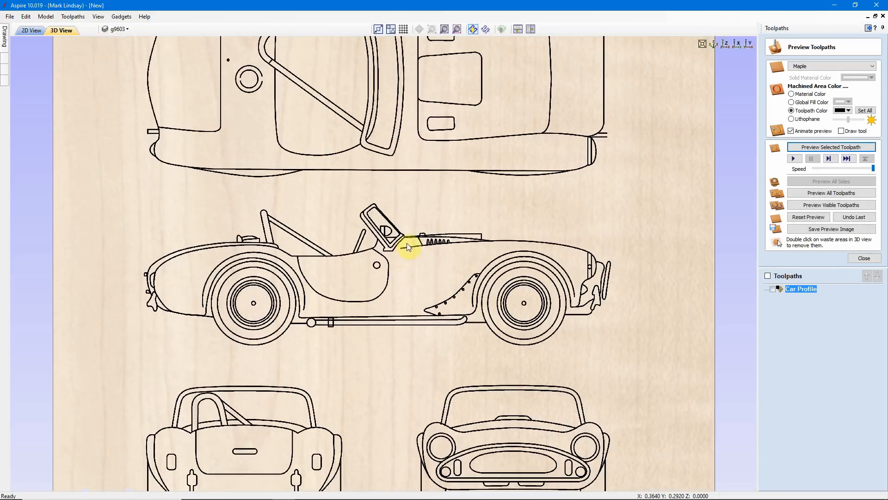
pyautogui.scroll(5, 406, 242)
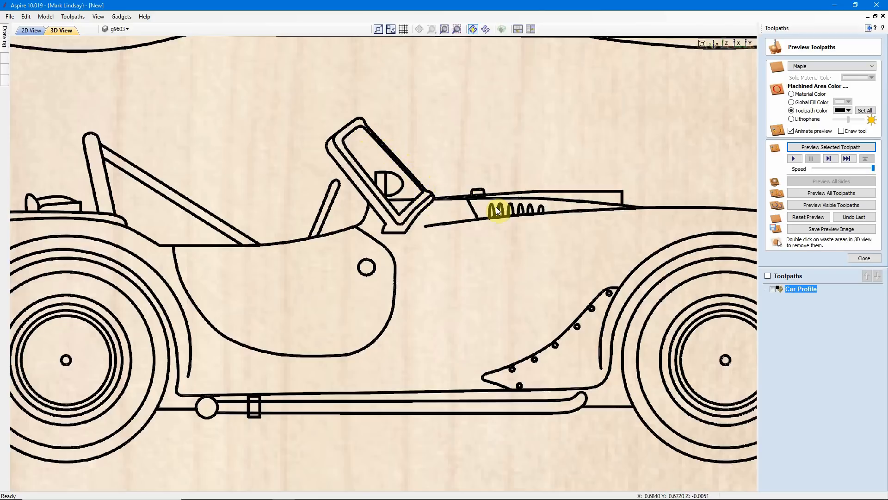
pyautogui.scroll(-3, 509, 211)
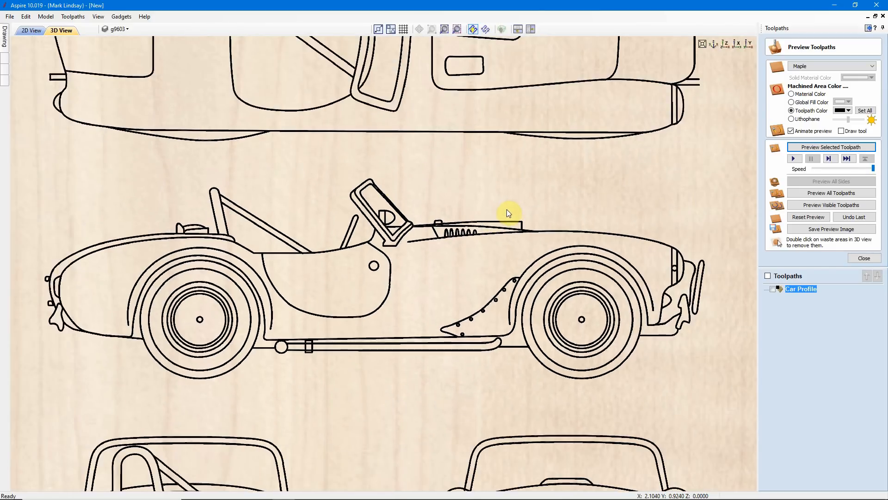
pyautogui.scroll(-2, 506, 209)
pyautogui.scroll(-1, 518, 205)
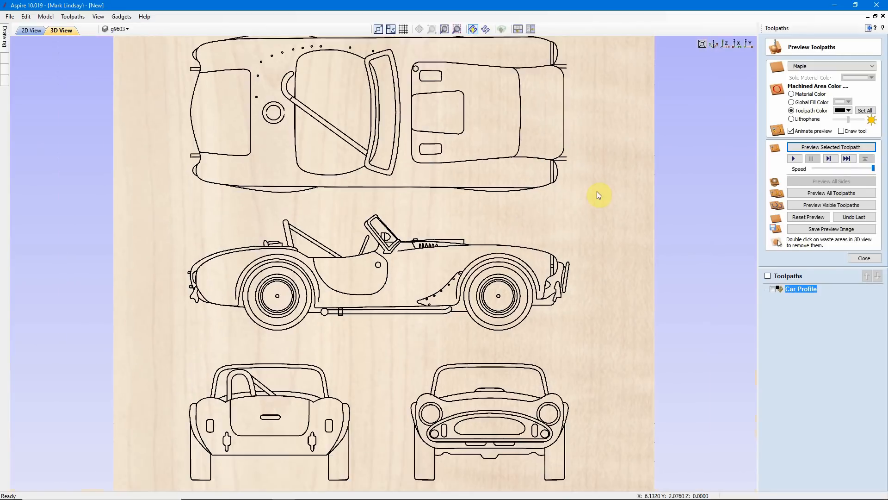
pyautogui.scroll(-1, 609, 188)
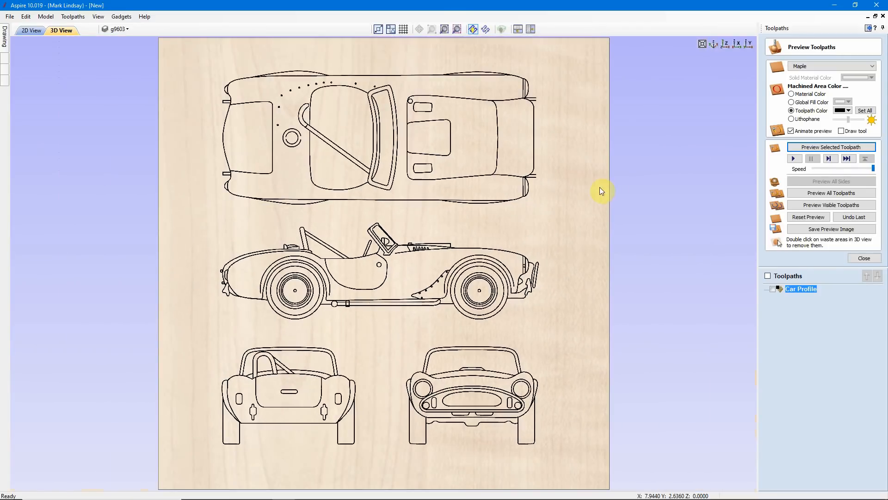
pyautogui.click(724, 44)
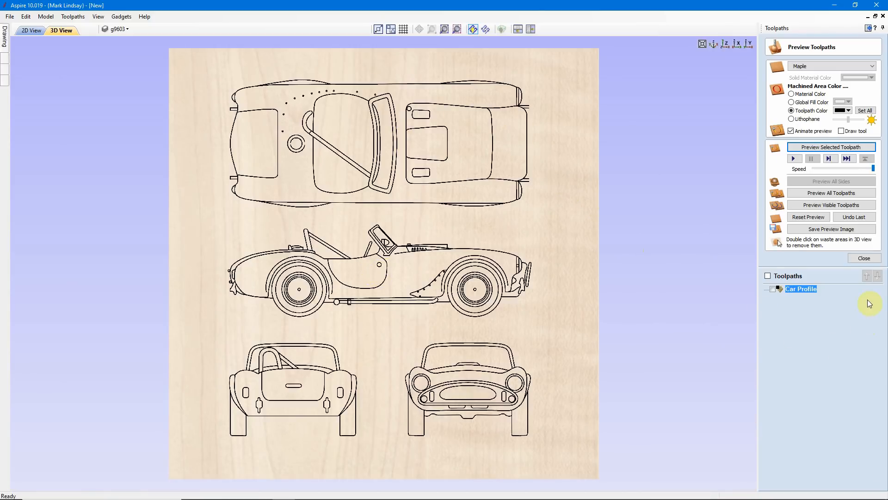
# Close the toolpath preview, deselect the car vectors in the 2D view with the drawing tools shown, and return to the 3D view.
pyautogui.click(864, 258)
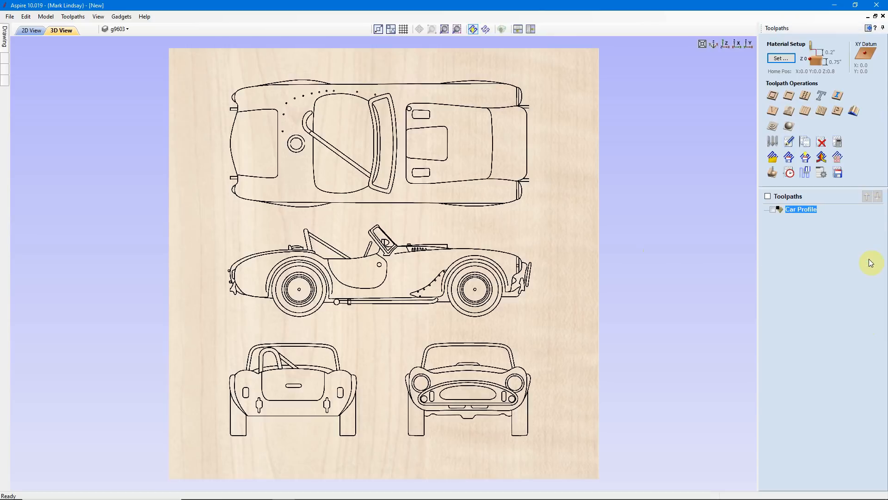
pyautogui.click(868, 28)
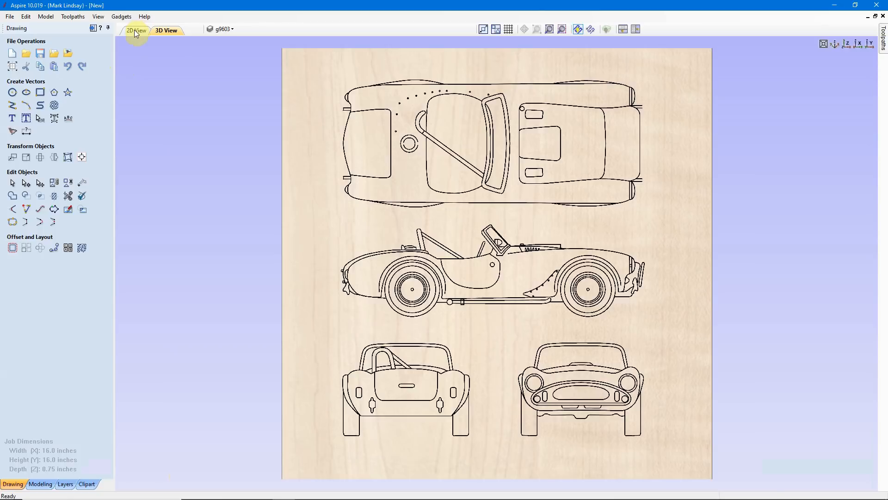
pyautogui.click(135, 32)
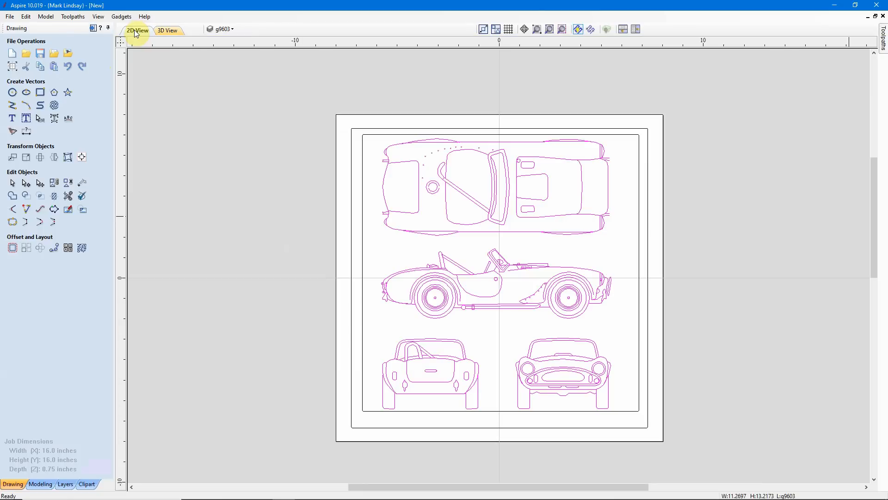
pyautogui.click(310, 382)
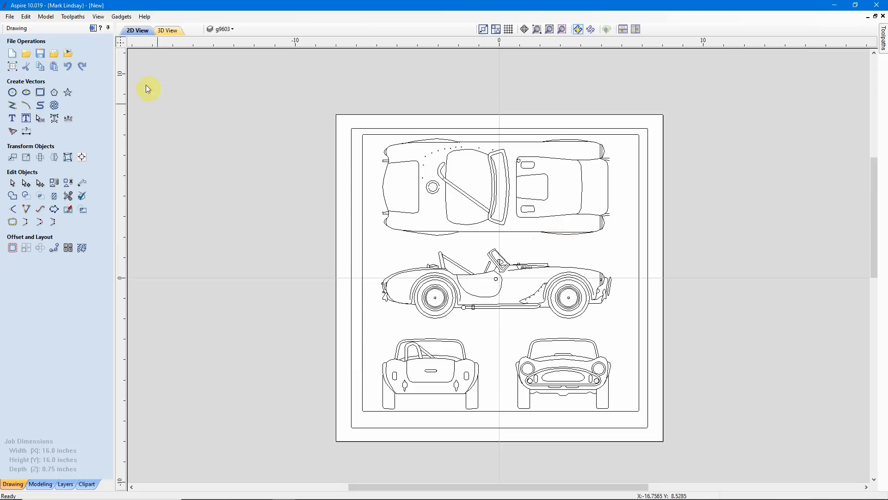
pyautogui.click(165, 31)
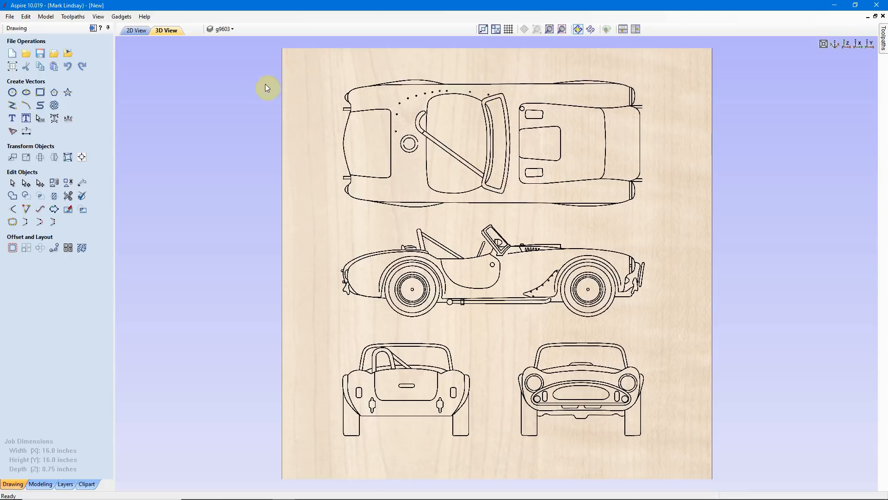
# In the 2D view, stretch the outer border's lower edge downward until the border is about 15.15 inches high.
pyautogui.click(135, 30)
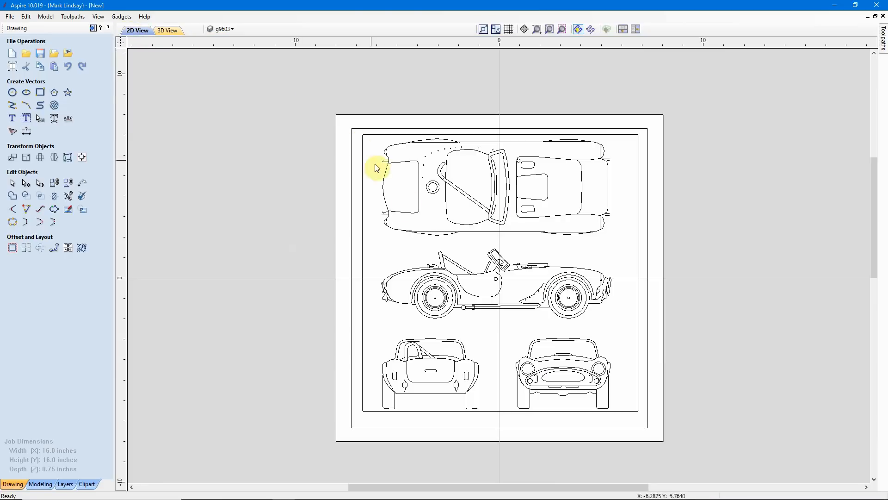
pyautogui.scroll(1, 533, 315)
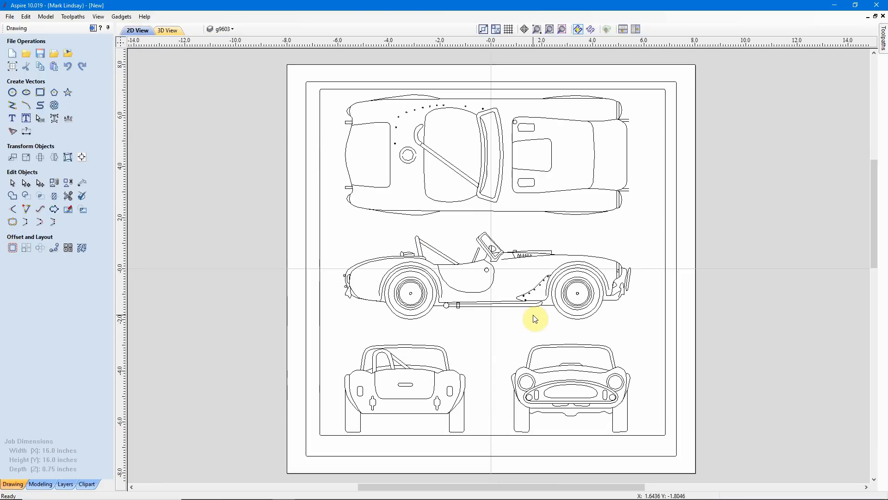
pyautogui.click(665, 156)
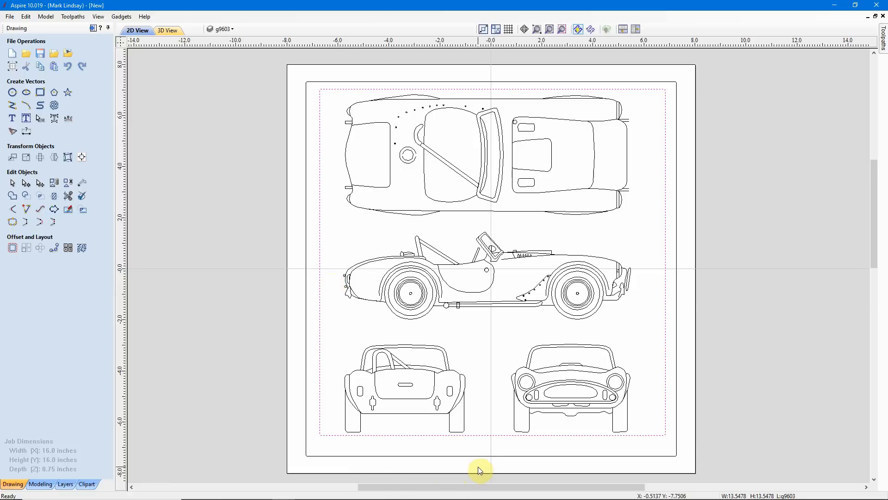
pyautogui.scroll(4, 307, 467)
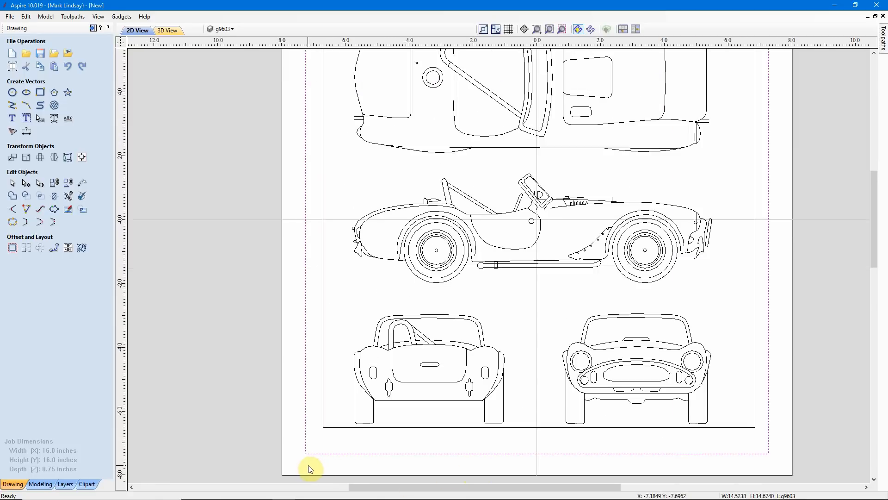
pyautogui.scroll(5, 307, 463)
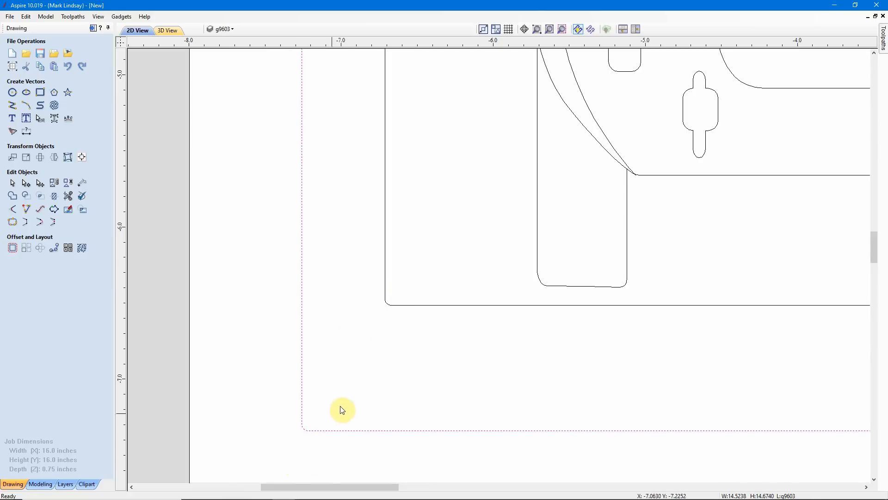
pyautogui.scroll(-3, 365, 390)
pyautogui.scroll(-2, 371, 389)
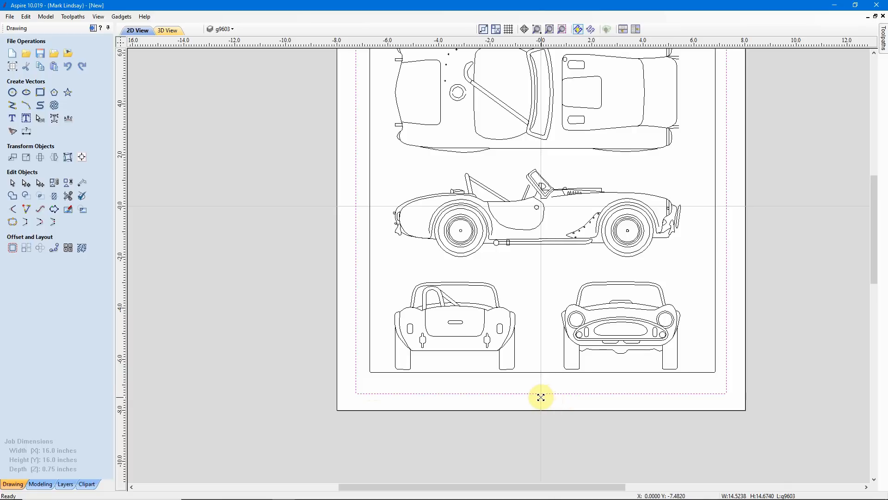
pyautogui.moveTo(540, 397); pyautogui.dragTo(540, 404)
# Center the outer border horizontally and vertically in the material with the alignment tools, and deselect it.
pyautogui.scroll(-4, 562, 393)
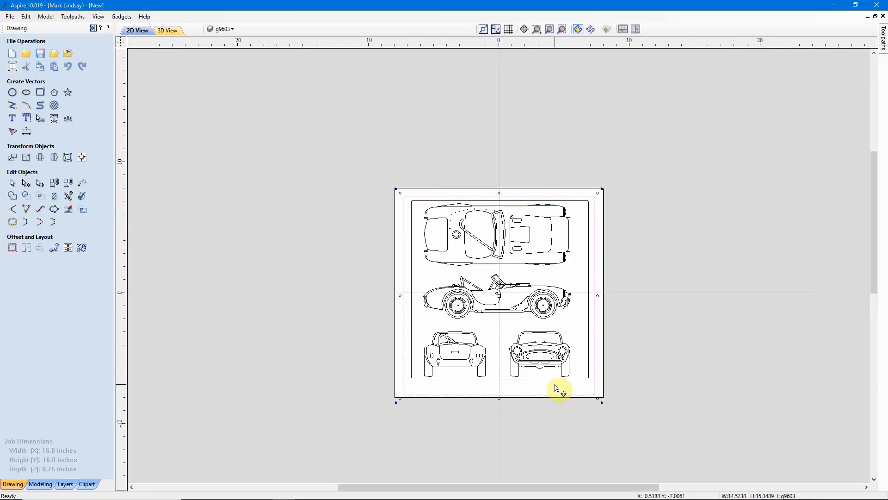
pyautogui.scroll(1, 526, 349)
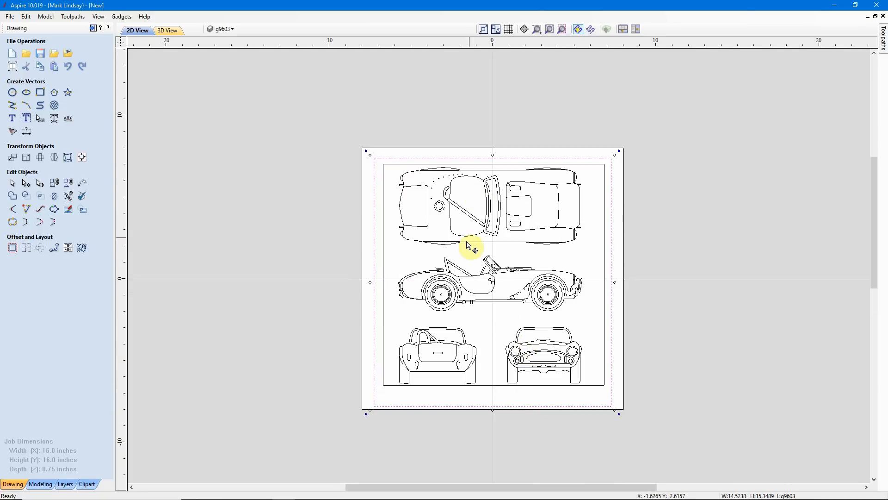
pyautogui.click(82, 157)
pyautogui.click(56, 78)
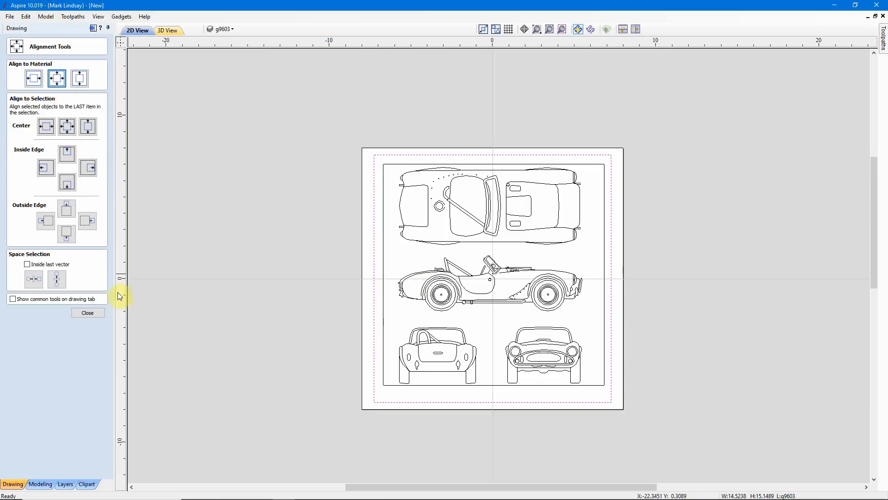
pyautogui.click(88, 313)
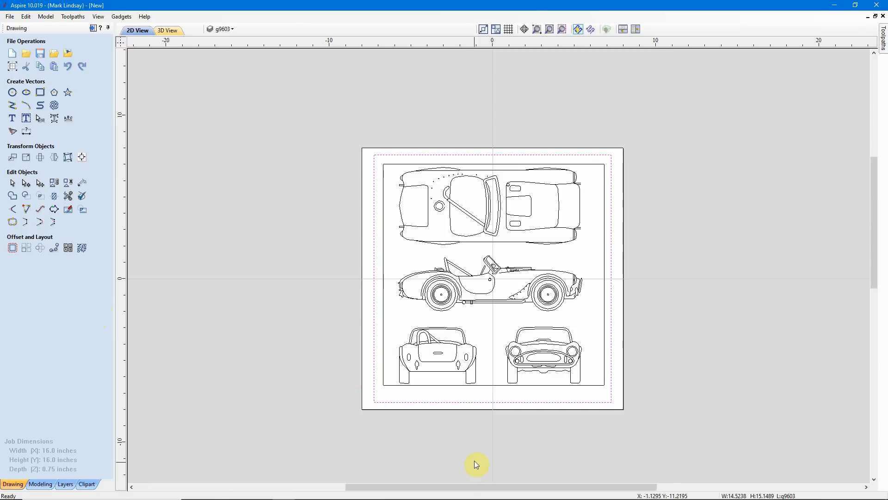
pyautogui.click(502, 428)
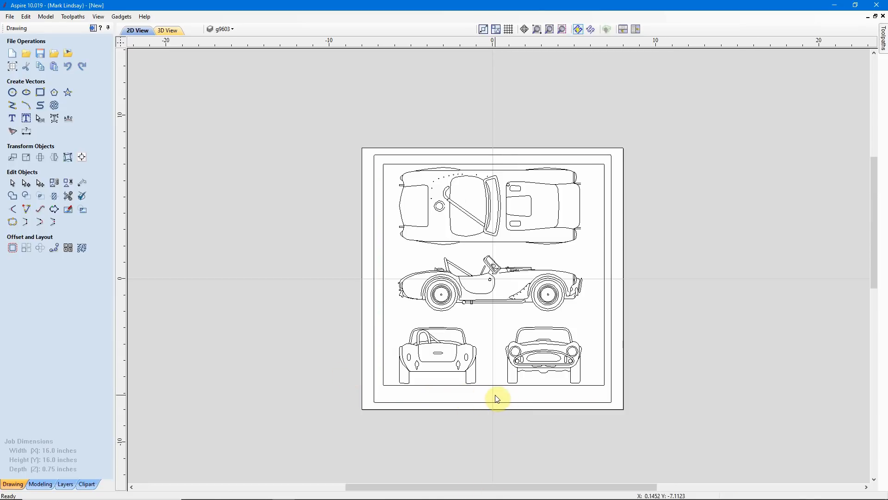
# Create the text "COBRA" in the Aachen TrueType font, center-aligned, with a 1.0 inch text height.
pyautogui.scroll(3, 497, 399)
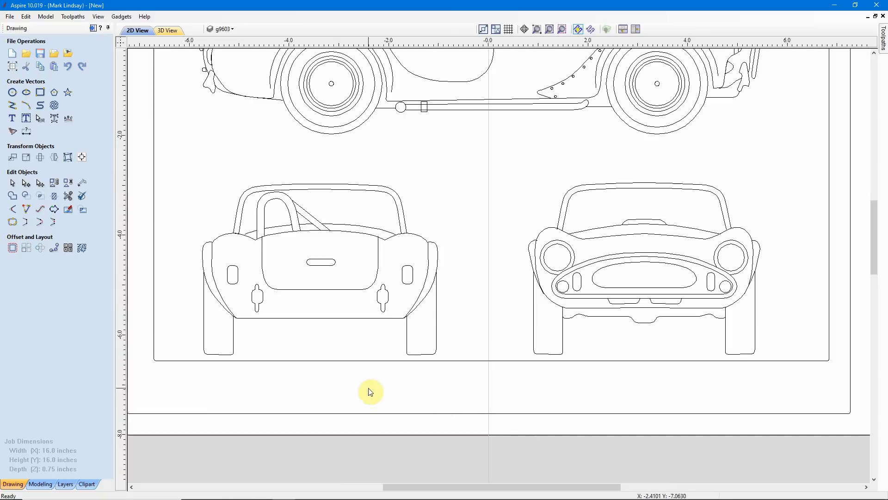
pyautogui.click(12, 118)
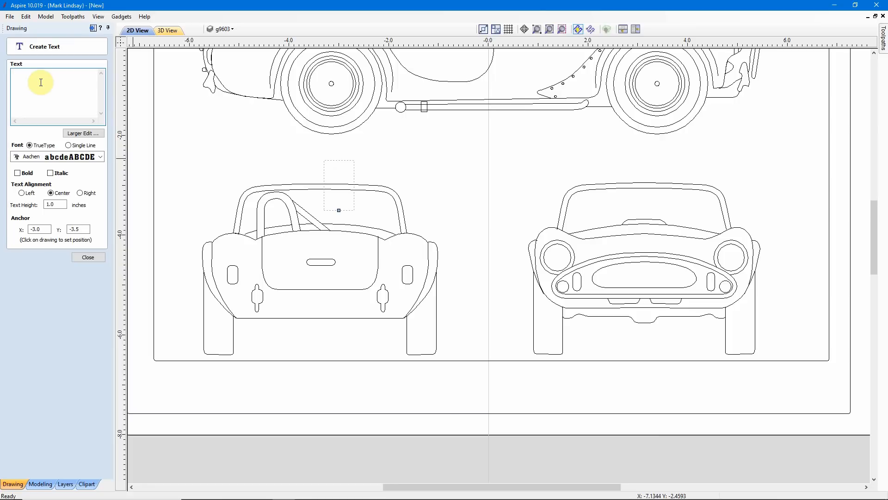
pyautogui.write('COBRA')
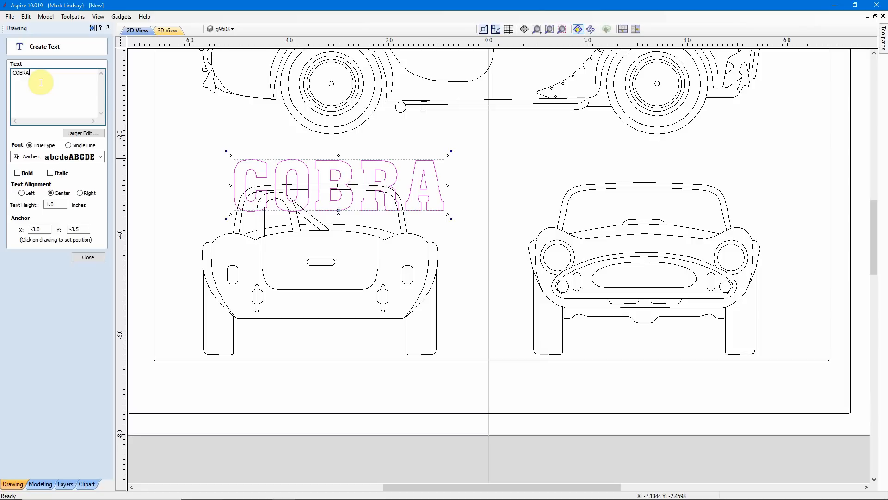
pyautogui.click(88, 257)
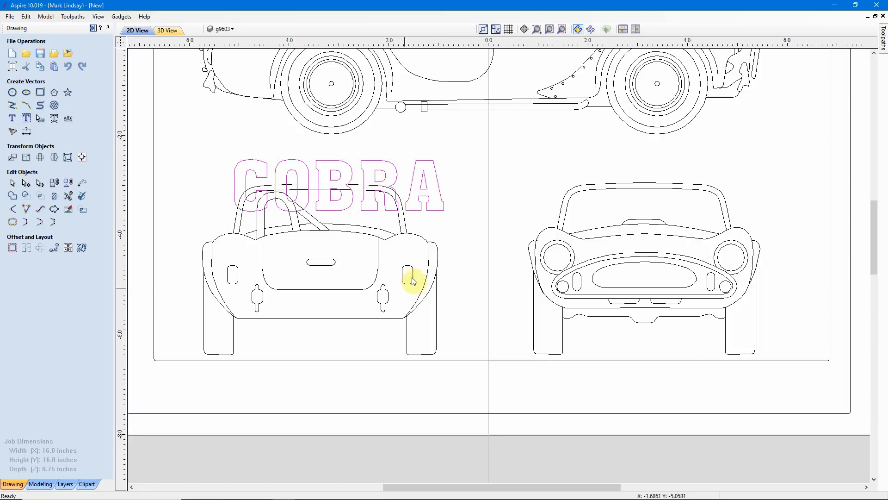
# Move the COBRA text to the job's vertical centerline between the lower border lines, and squash it to about 0.8 inches high.
pyautogui.click(337, 176)
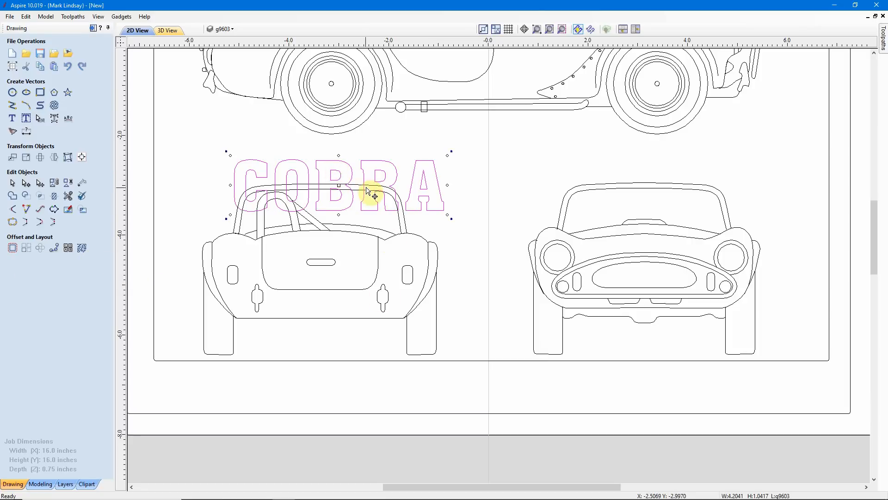
pyautogui.moveTo(340, 182); pyautogui.dragTo(489, 388)
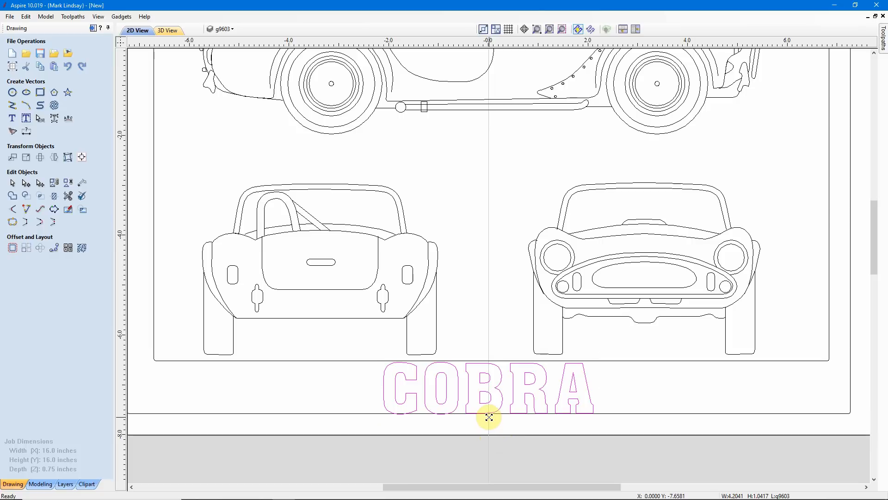
pyautogui.moveTo(489, 417); pyautogui.dragTo(488, 408)
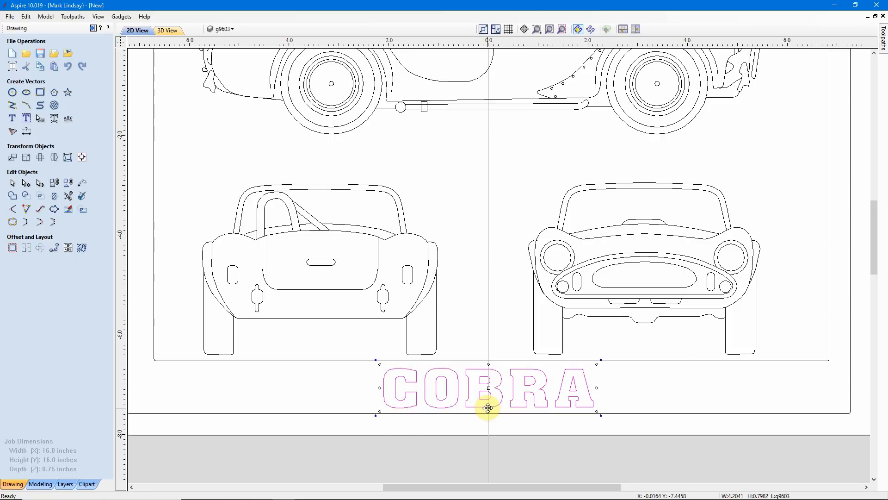
pyautogui.click(504, 430)
# Calculate a V-Carve toolpath named "V-Carve Text" for the COBRA text with 0.1 inch flat depth, the 90-degree V-bit and the 0.125 inch clearance end mill.
pyautogui.scroll(-2, 477, 451)
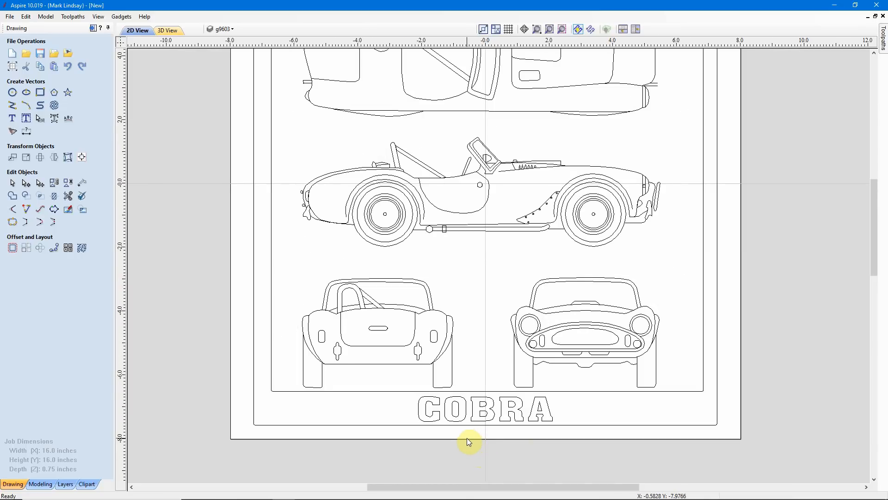
pyautogui.scroll(-1, 486, 439)
pyautogui.scroll(1, 486, 439)
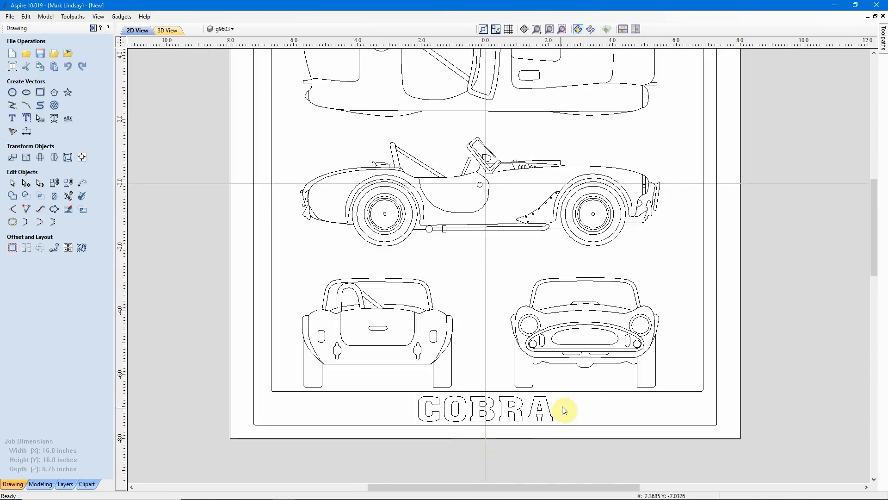
pyautogui.click(536, 415)
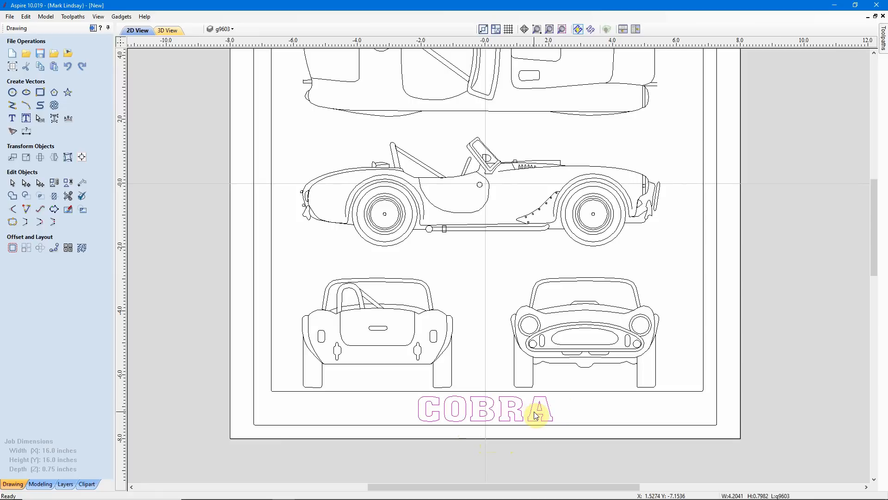
pyautogui.click(92, 30)
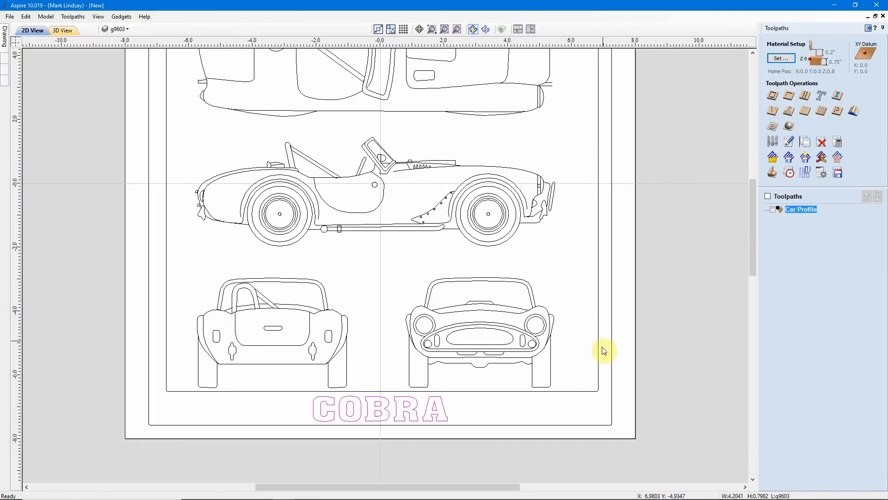
pyautogui.click(773, 113)
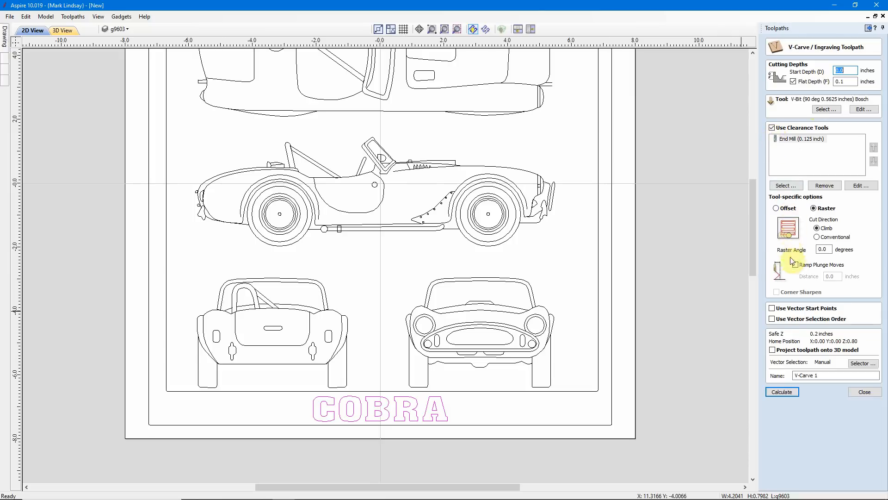
pyautogui.doubleClick(816, 375)
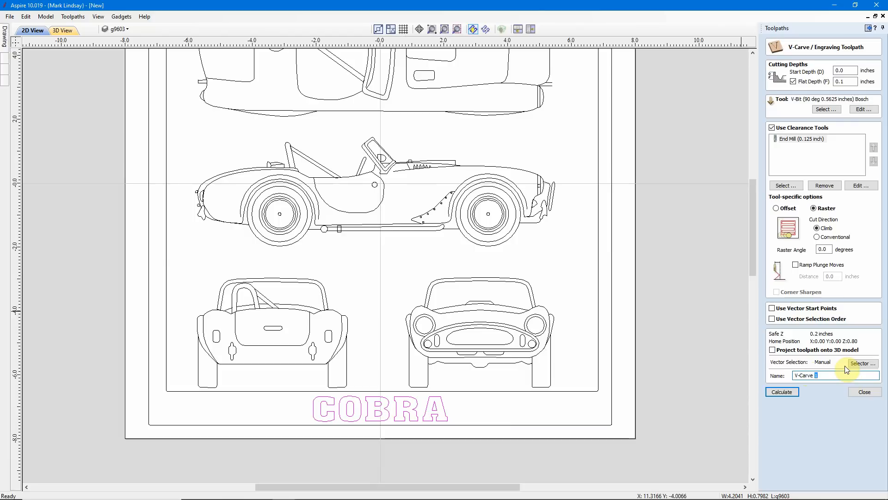
pyautogui.write('tE')
pyautogui.press('BackSpace')
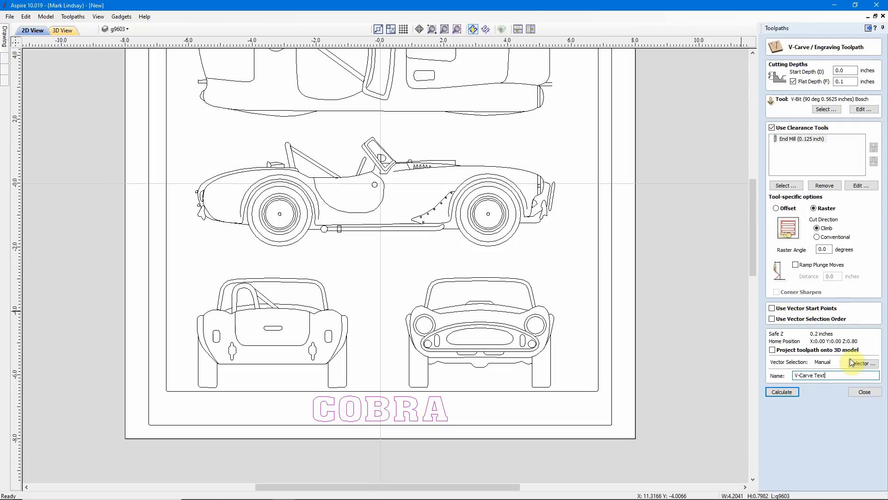
pyautogui.click(781, 392)
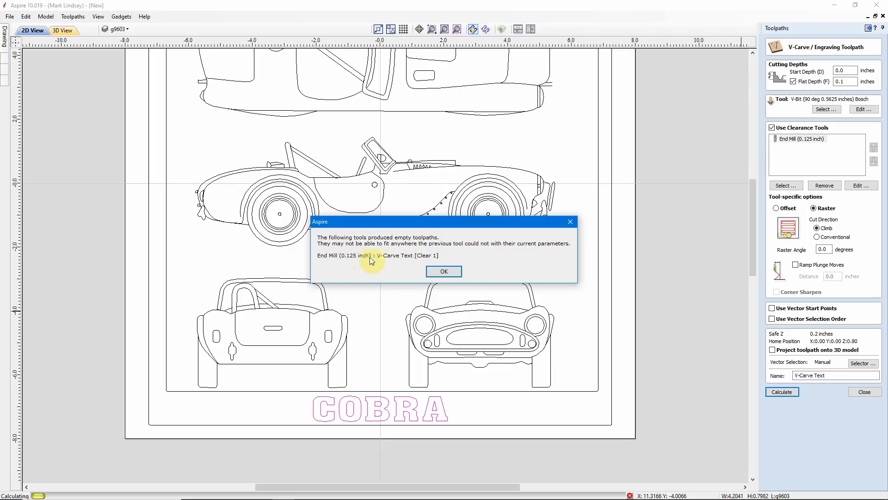
pyautogui.click(444, 272)
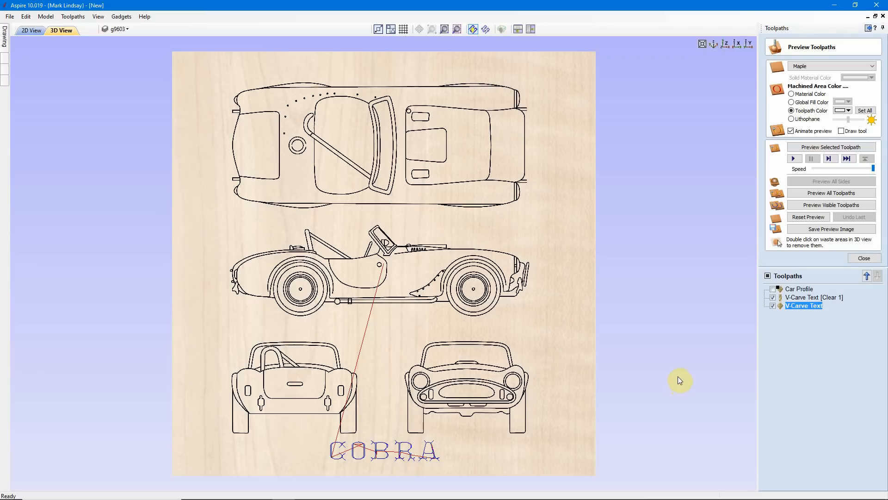
# Check both V-Carve Text toolpaths' details, hide them, and preview only the V-Carve Text [Clear 1] clearance pass.
pyautogui.moveTo(811, 308)
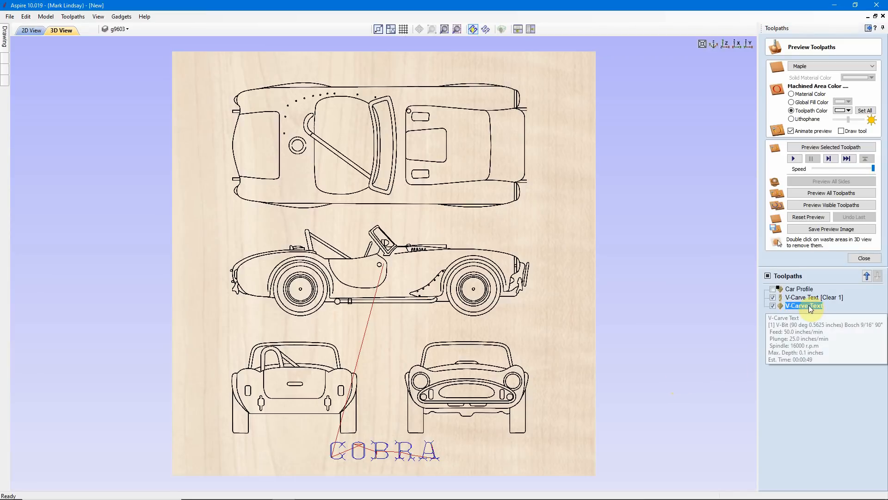
pyautogui.click(833, 298)
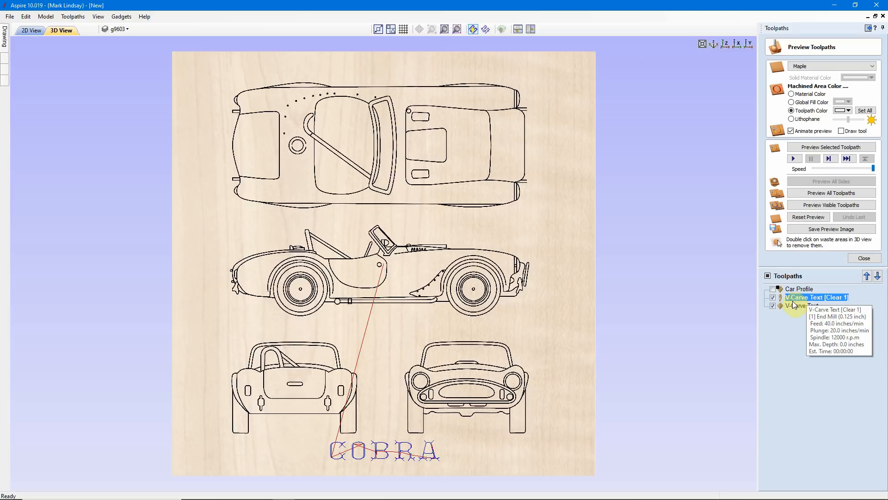
pyautogui.click(773, 307)
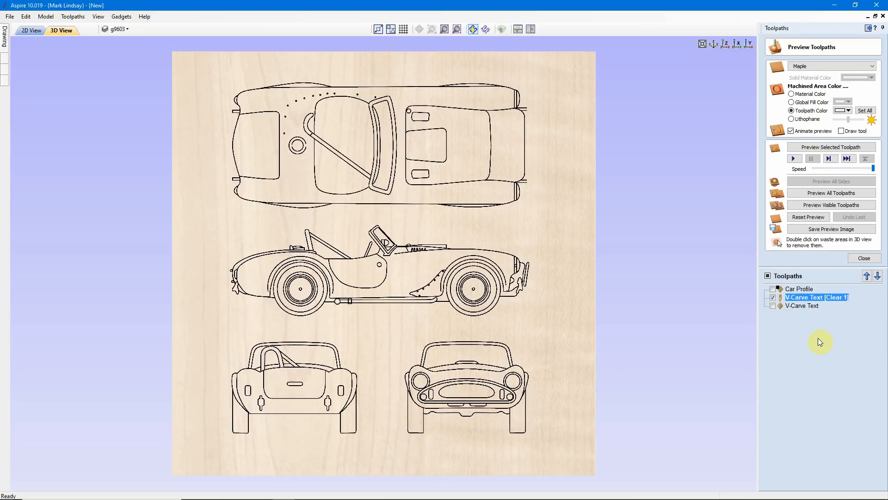
pyautogui.click(772, 297)
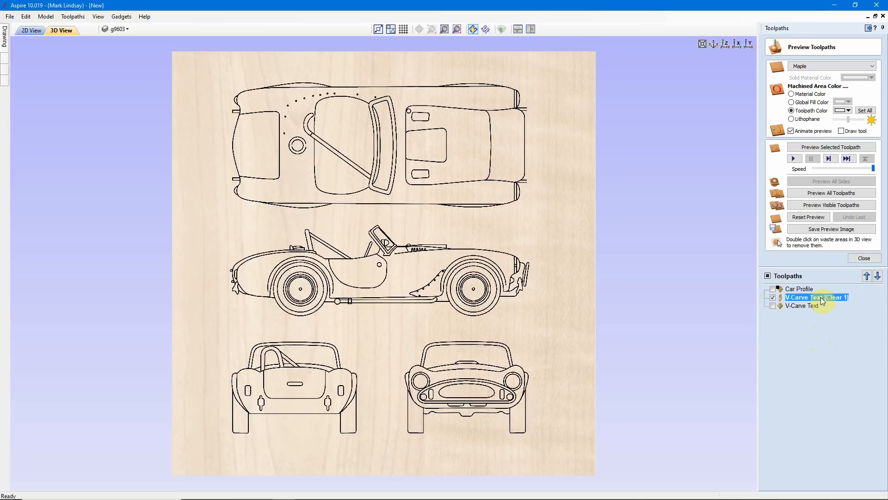
pyautogui.click(831, 147)
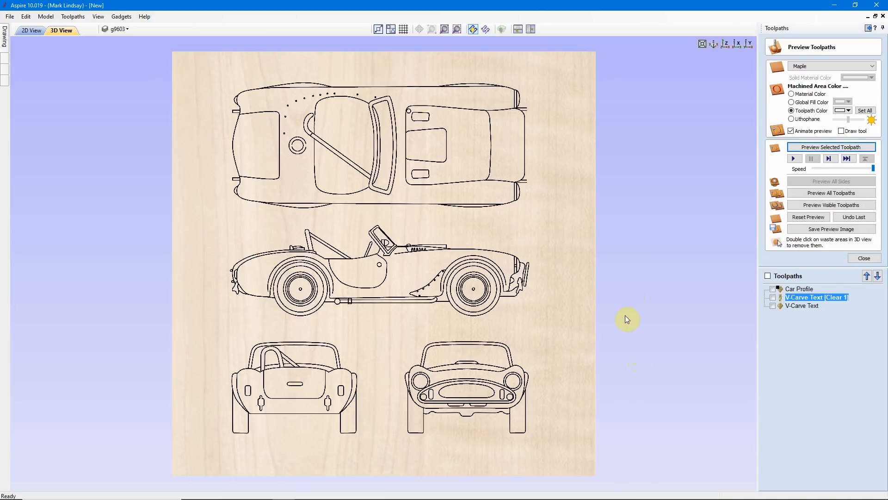
# Delete the V-Carve Text [Clear 1] toolpath and review the remaining V-Carve Text toolpath's settings without recalculating it.
pyautogui.moveTo(814, 300)
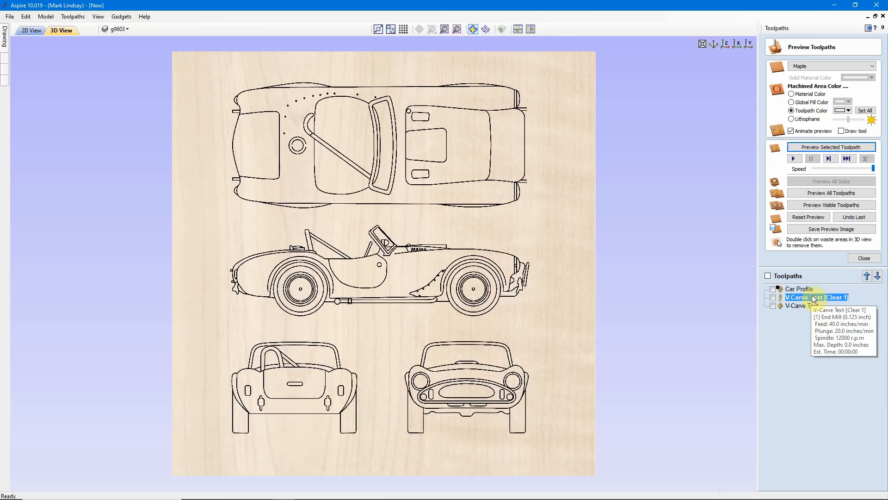
pyautogui.rightClick(815, 300)
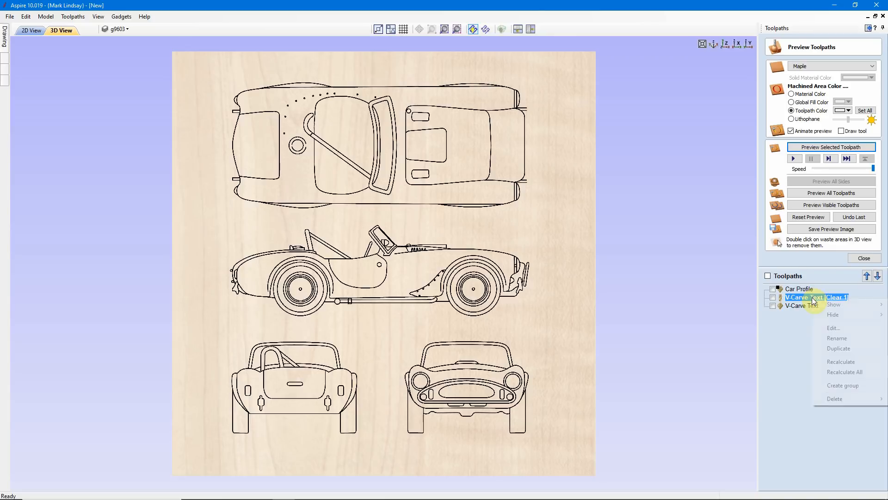
pyautogui.moveTo(835, 399)
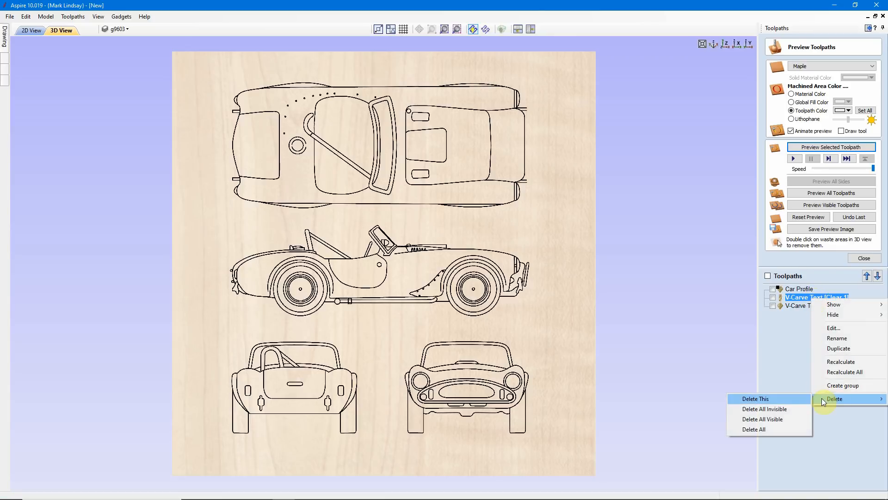
pyautogui.click(768, 401)
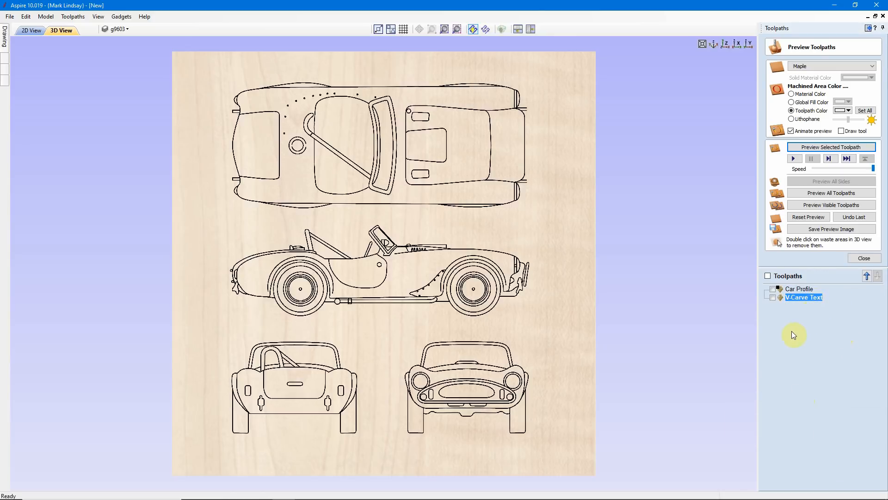
pyautogui.doubleClick(800, 297)
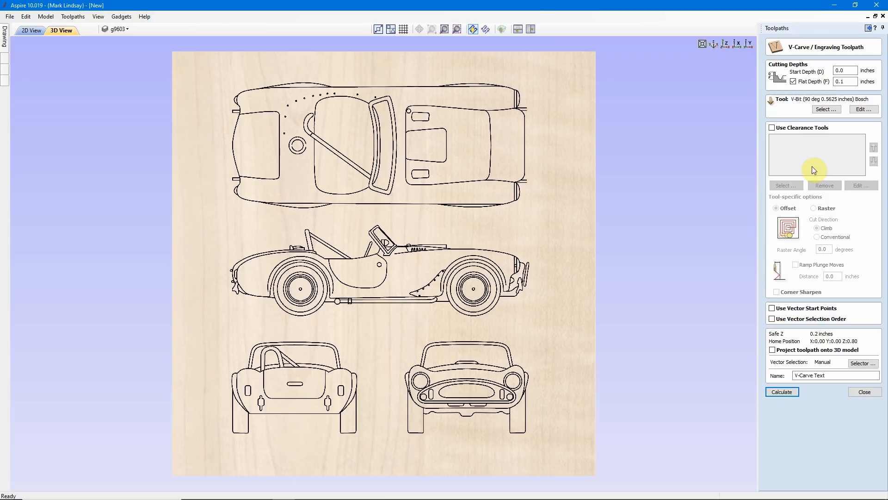
pyautogui.click(866, 393)
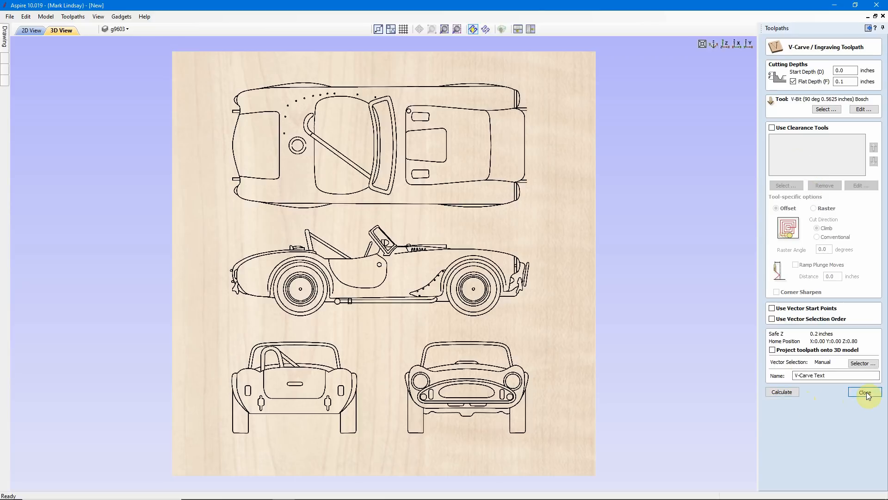
# Set the V-Carve Text toolpath's preview color to black and preview its cut.
pyautogui.click(770, 176)
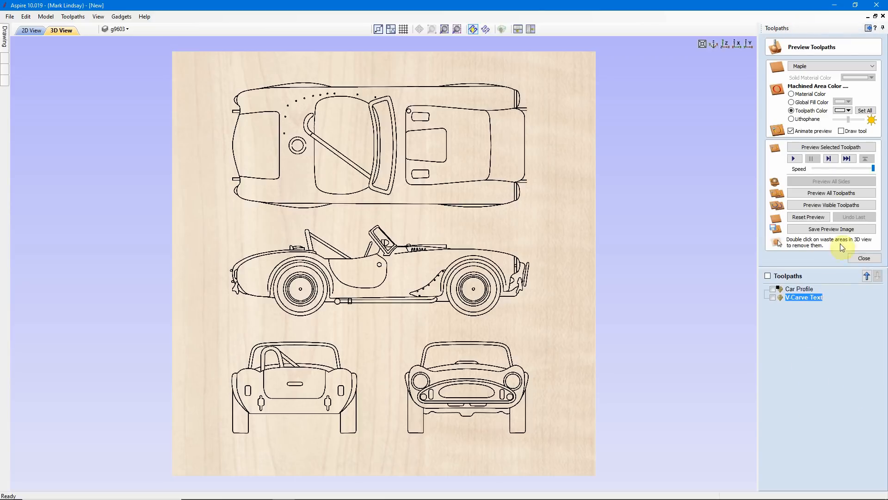
pyautogui.click(846, 111)
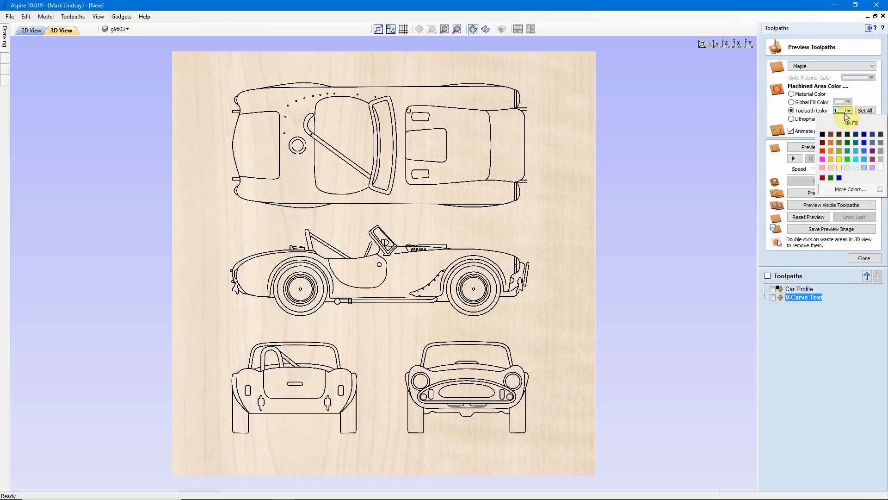
pyautogui.click(822, 134)
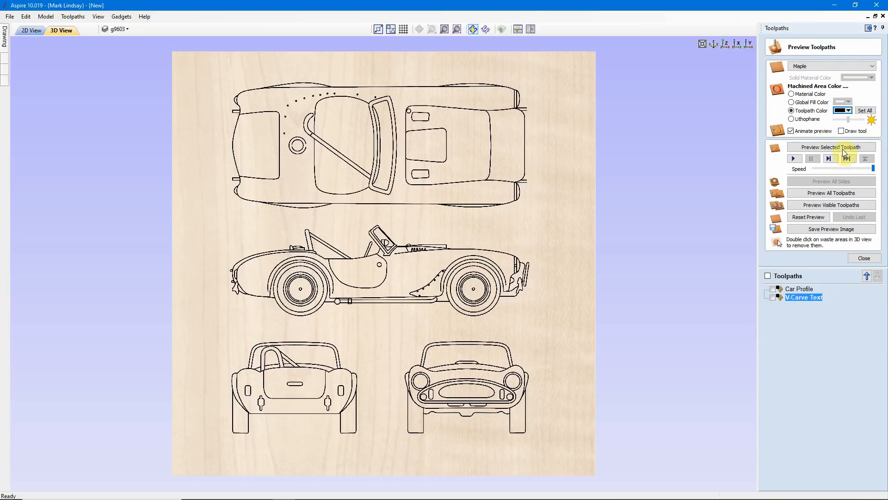
pyautogui.click(832, 147)
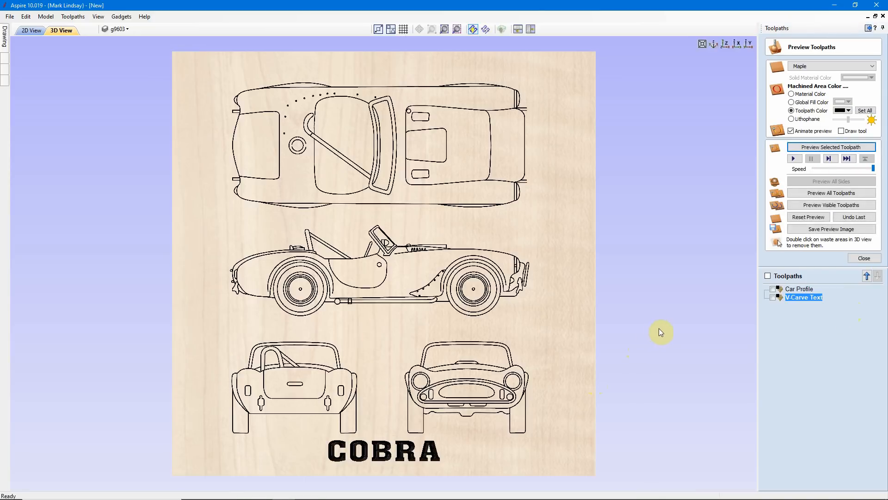
# Calculate a profile toolpath for both border outlines, cutting on the vectors 0.0625 inches deep with the 30-degree 0.125 inch V-bit.
pyautogui.click(29, 31)
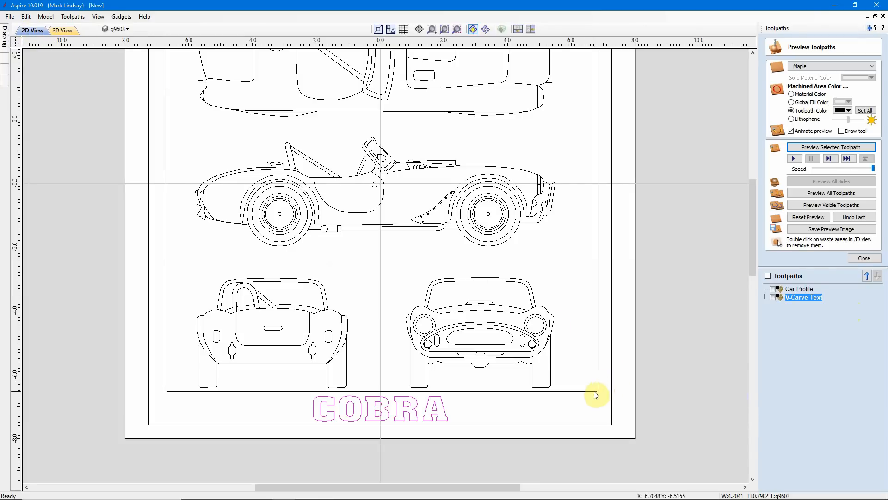
pyautogui.click(654, 380)
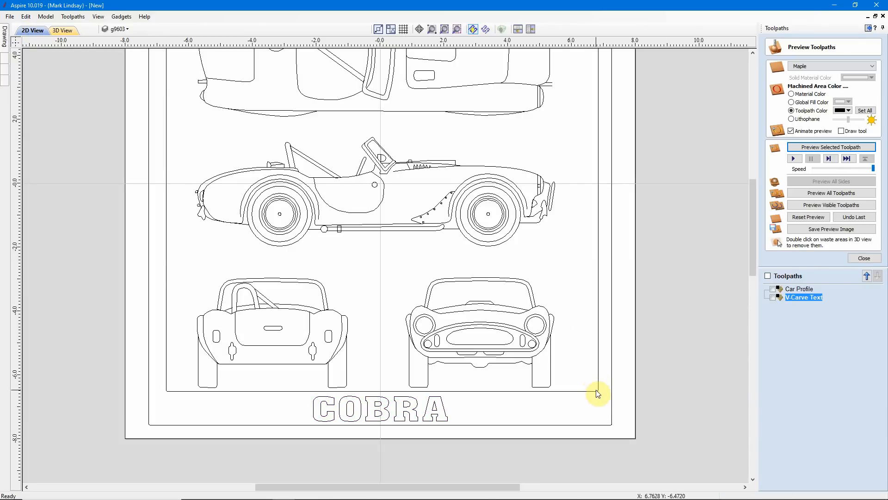
pyautogui.click(864, 257)
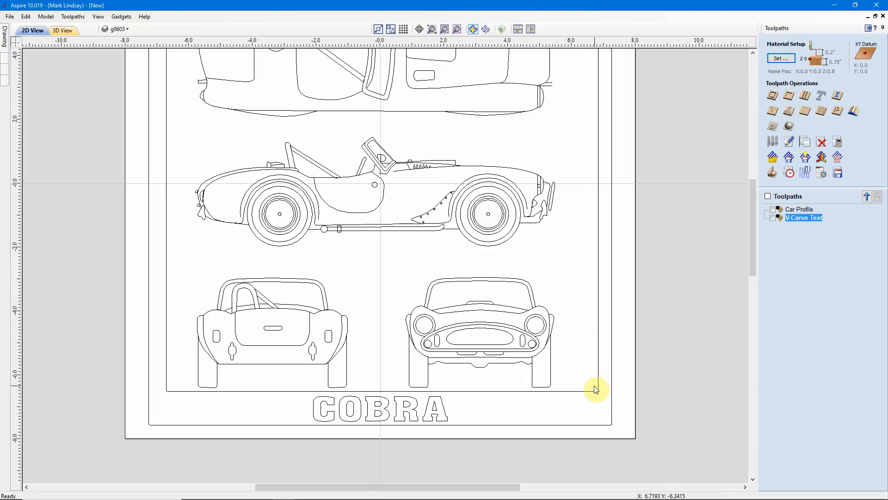
pyautogui.moveTo(619, 327); pyautogui.dragTo(585, 349)
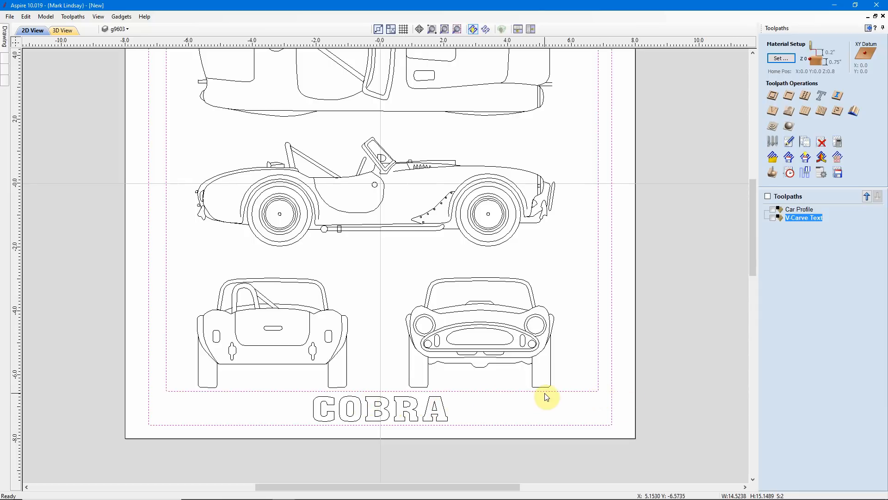
pyautogui.scroll(3, 546, 397)
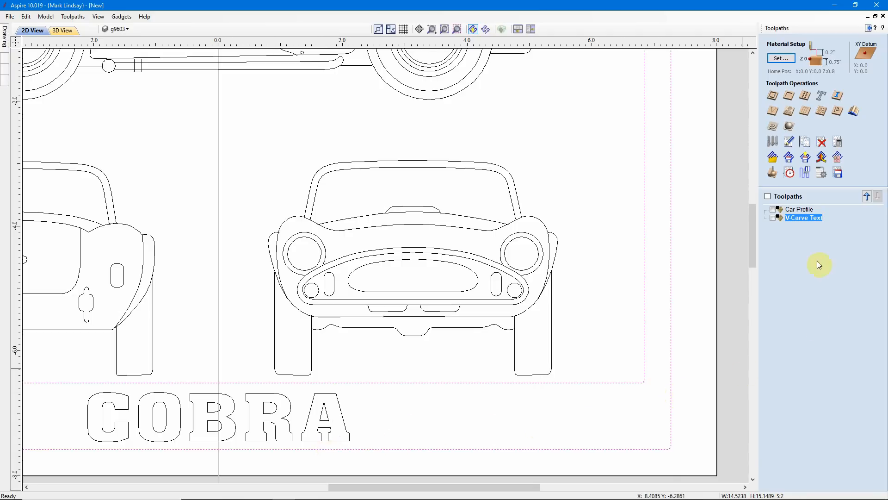
pyautogui.click(774, 97)
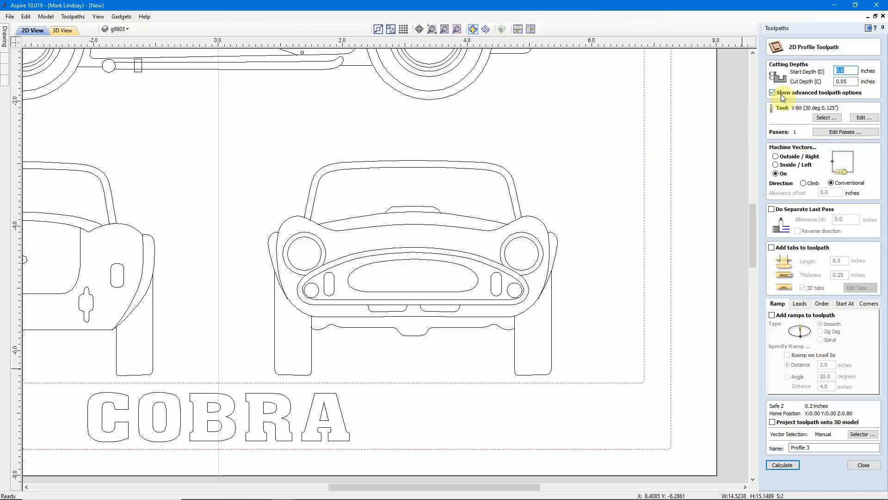
pyautogui.click(851, 81)
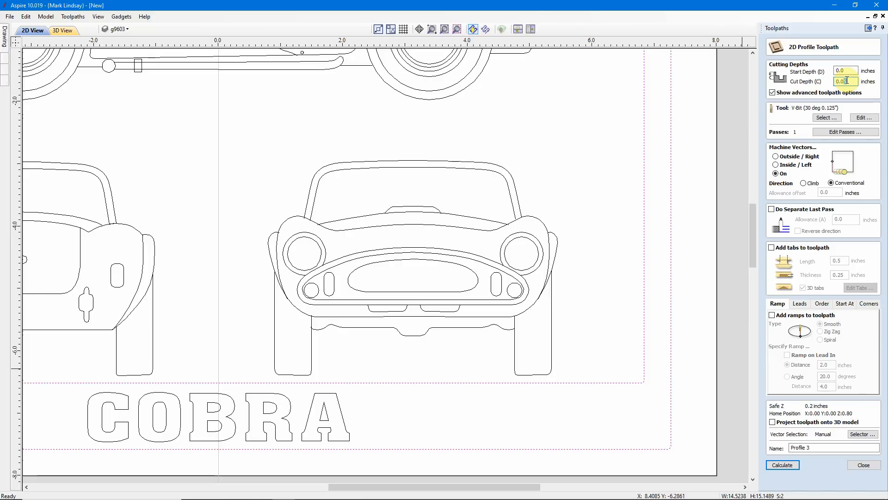
pyautogui.write('625')
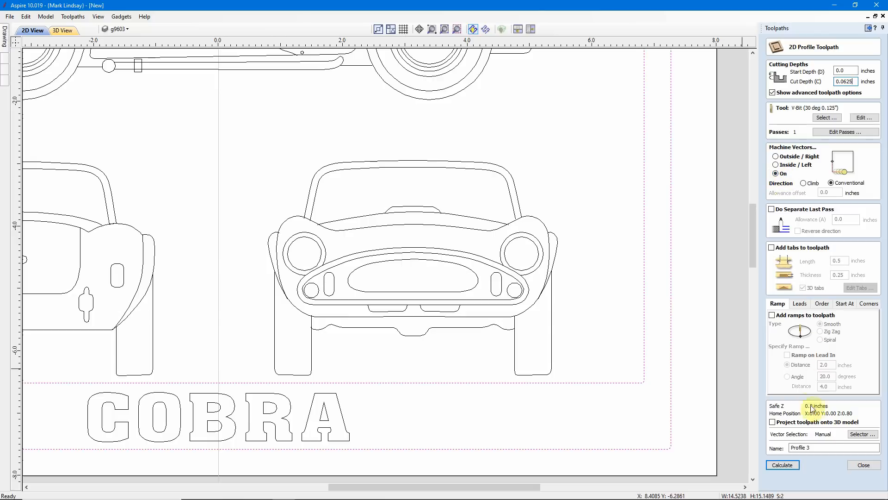
pyautogui.click(782, 465)
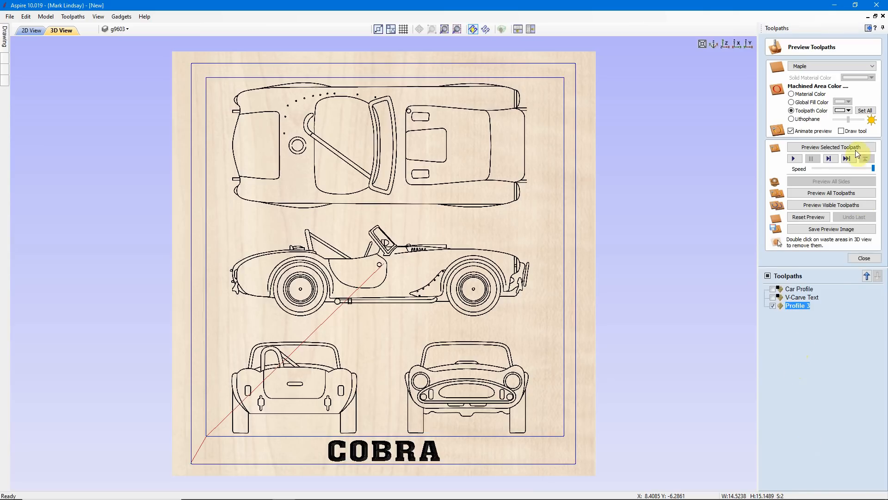
# Set the border profile toolpath's preview color to black and preview its cut.
pyautogui.click(849, 110)
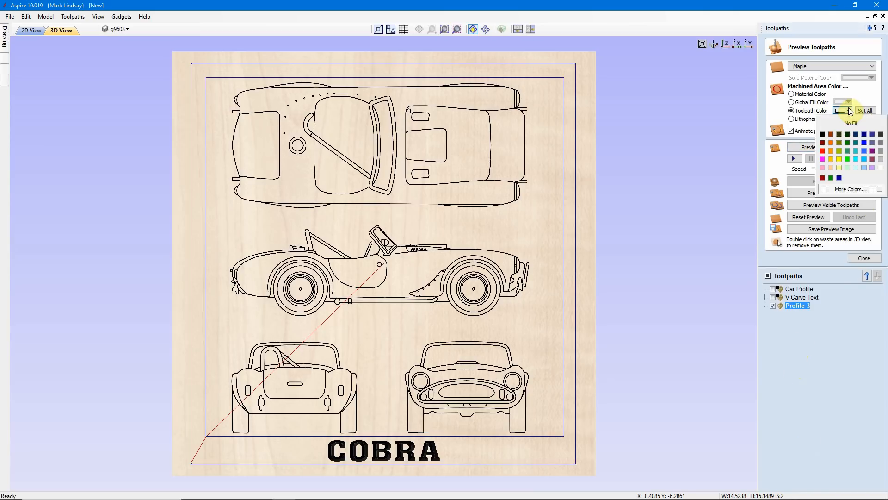
pyautogui.click(822, 134)
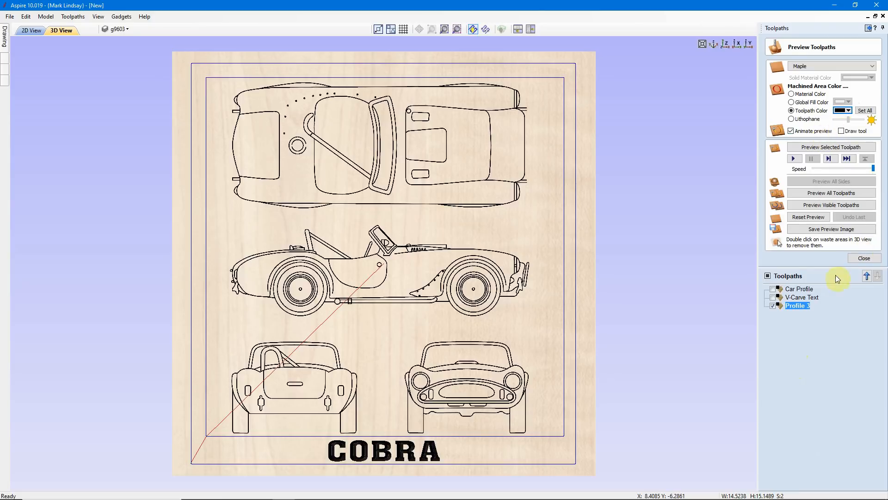
pyautogui.click(831, 147)
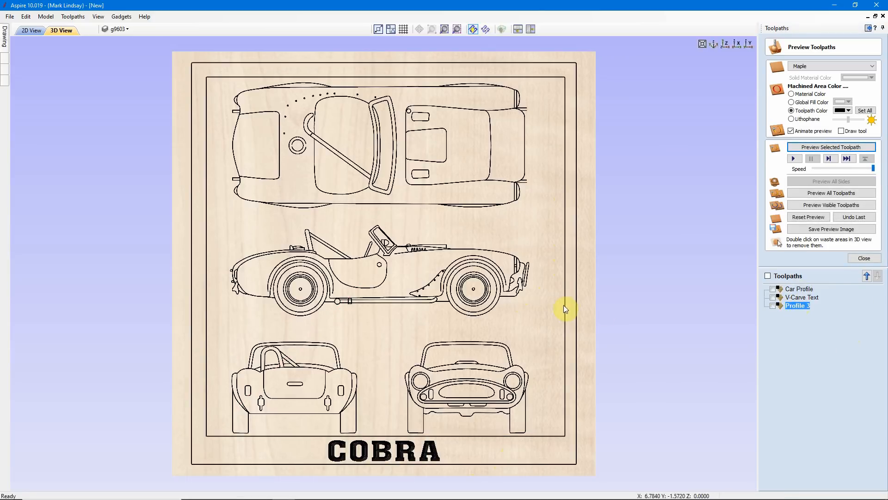
# Inspect the previewed border lines, car drawings and COBRA text up close, restore the full top view and close the preview.
pyautogui.scroll(3, 564, 304)
pyautogui.scroll(1, 567, 303)
pyautogui.moveTo(656, 274); pyautogui.dragTo(504, 255, button='middle')
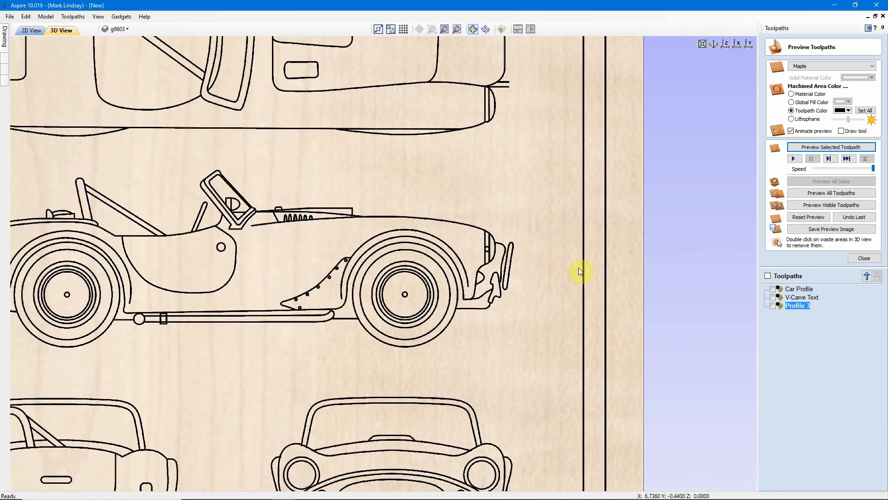
pyautogui.scroll(-5, 622, 267)
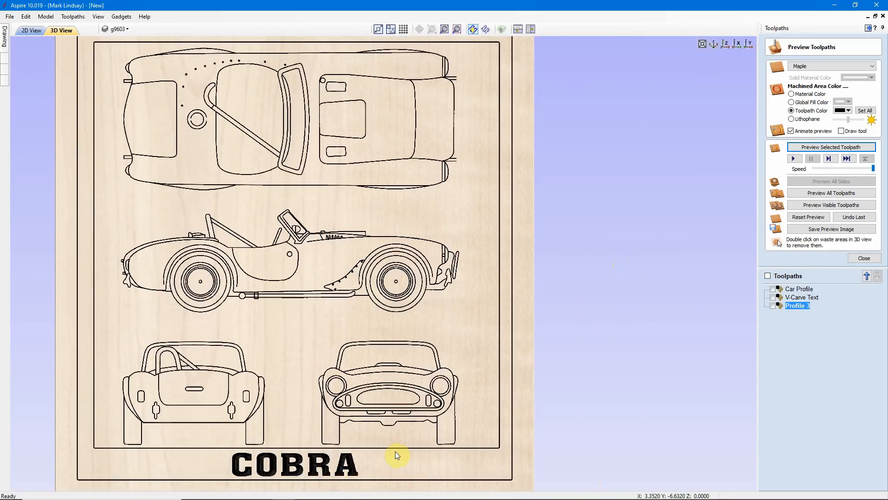
pyautogui.moveTo(531, 392); pyautogui.dragTo(584, 396, button='middle')
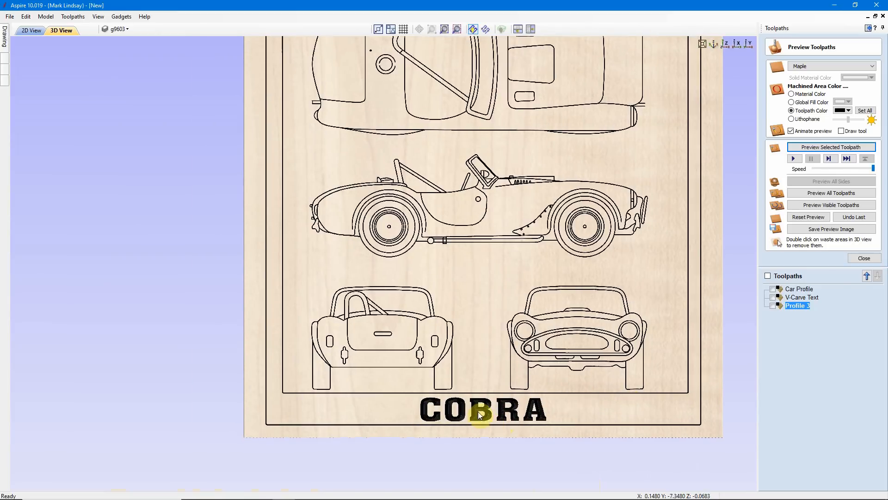
pyautogui.scroll(2, 478, 411)
pyautogui.scroll(-4, 525, 296)
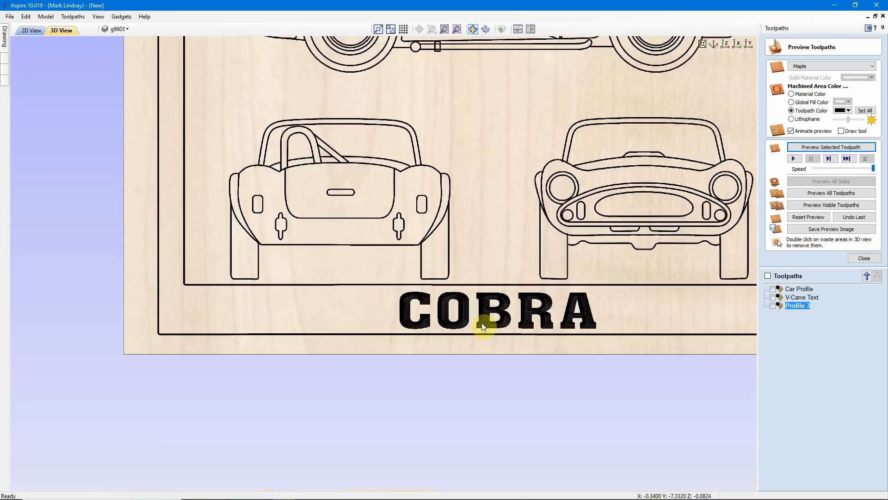
pyautogui.click(722, 47)
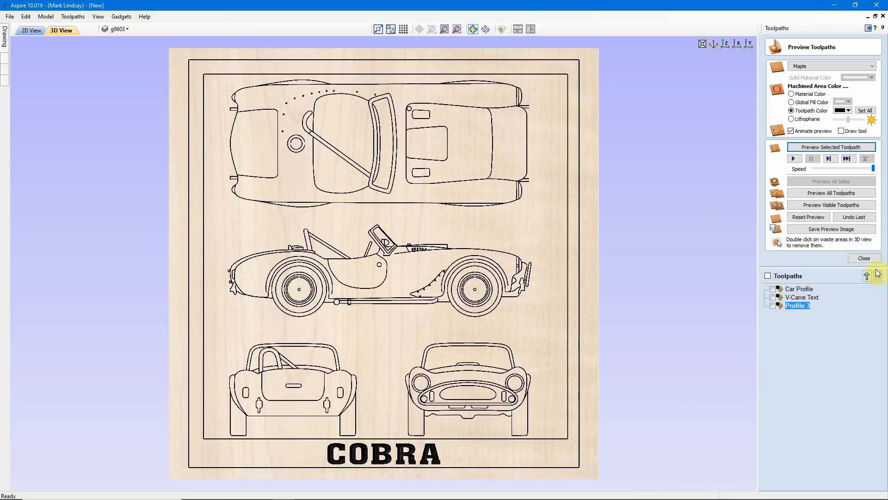
pyautogui.click(865, 257)
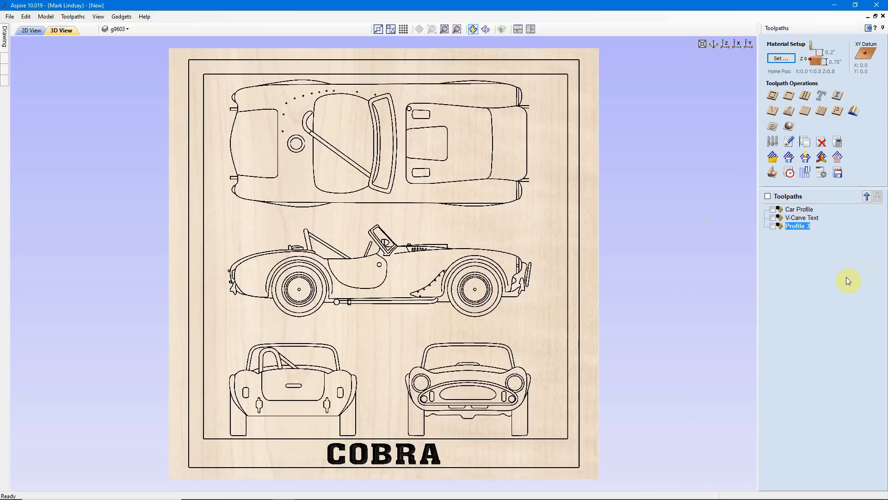
# Review the Car Profile toolpath's cutting depth, tool and vector settings, and close them without recalculating.
pyautogui.click(801, 210)
pyautogui.doubleClick(802, 211)
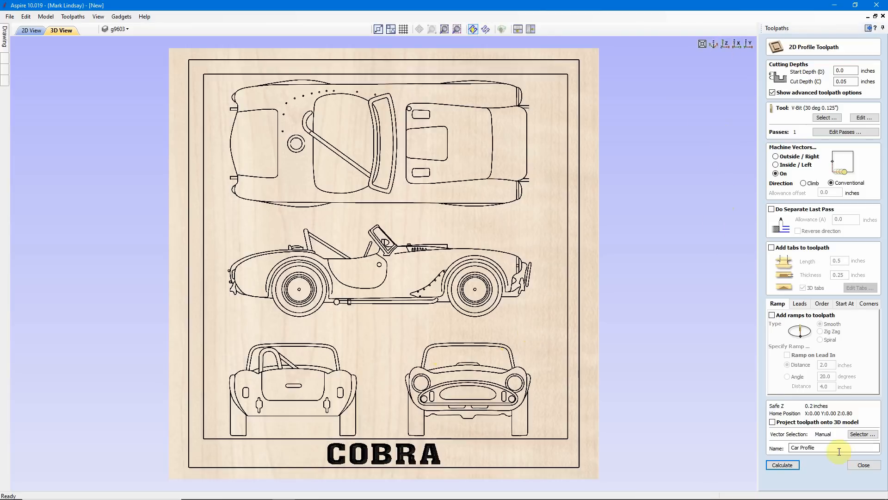
pyautogui.click(863, 464)
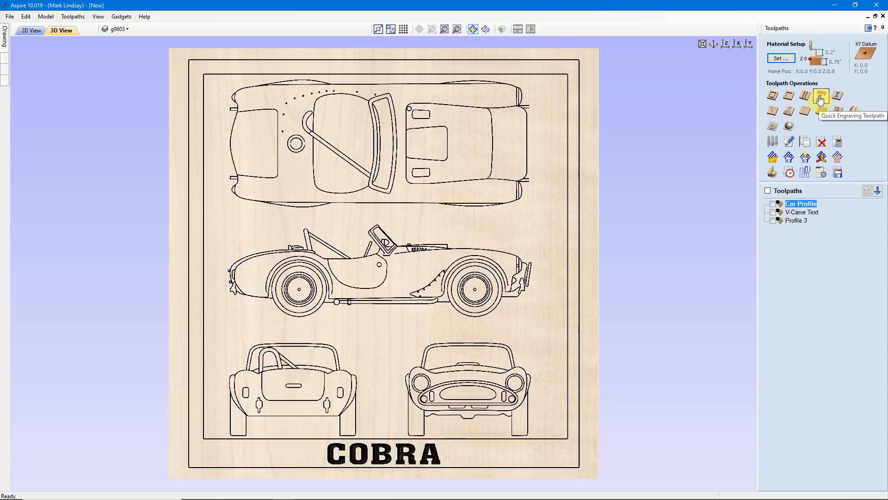
# Reset the toolpath preview to blank material and return to the 2D layout of the car drawings.
pyautogui.click(771, 174)
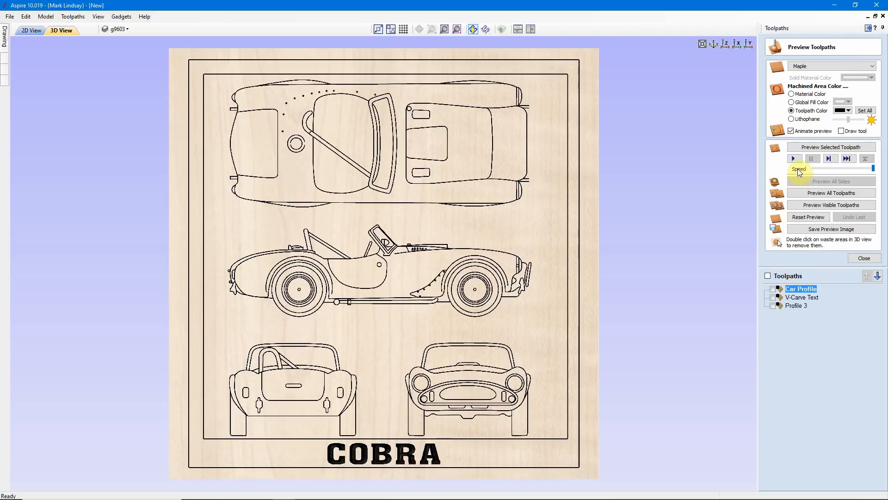
pyautogui.click(811, 218)
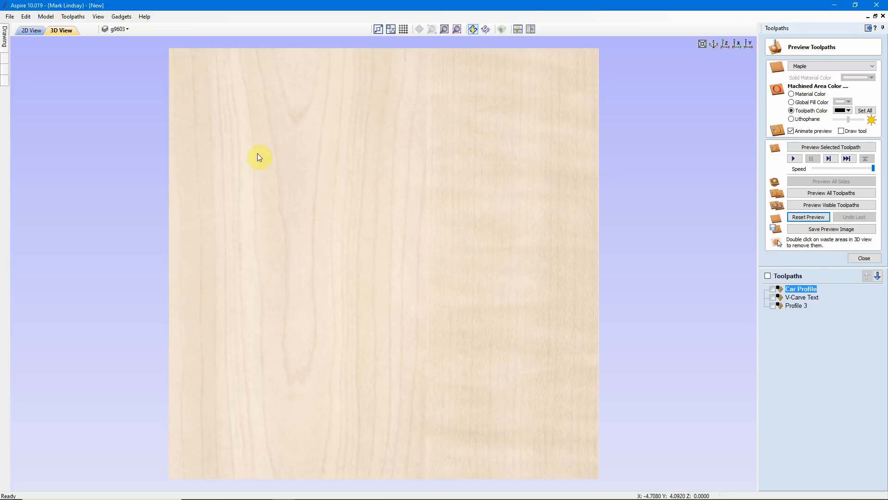
pyautogui.click(28, 30)
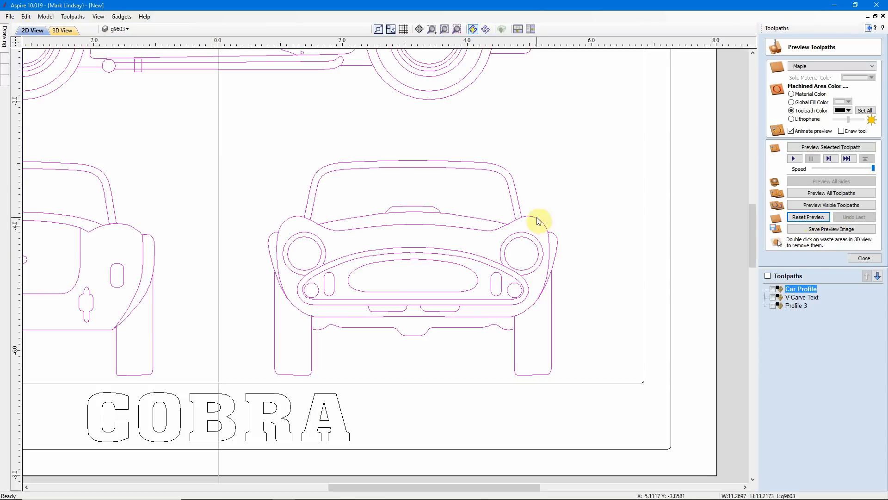
pyautogui.click(864, 258)
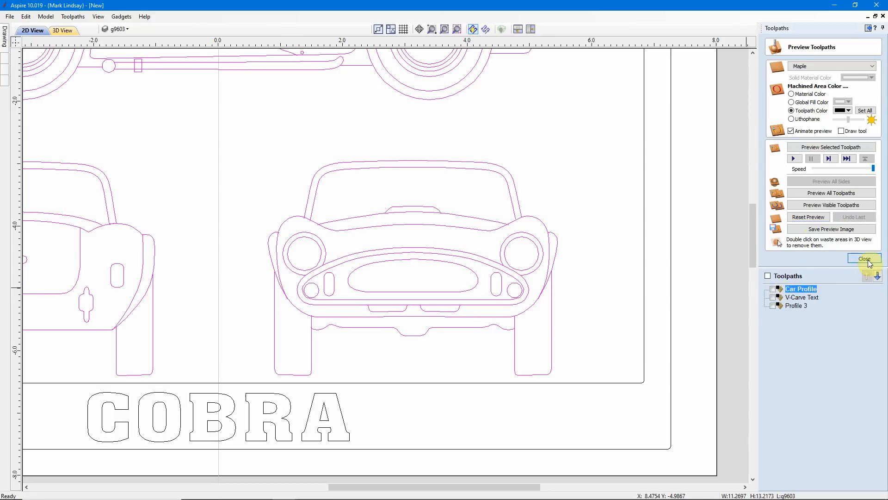
pyautogui.scroll(-3, 659, 314)
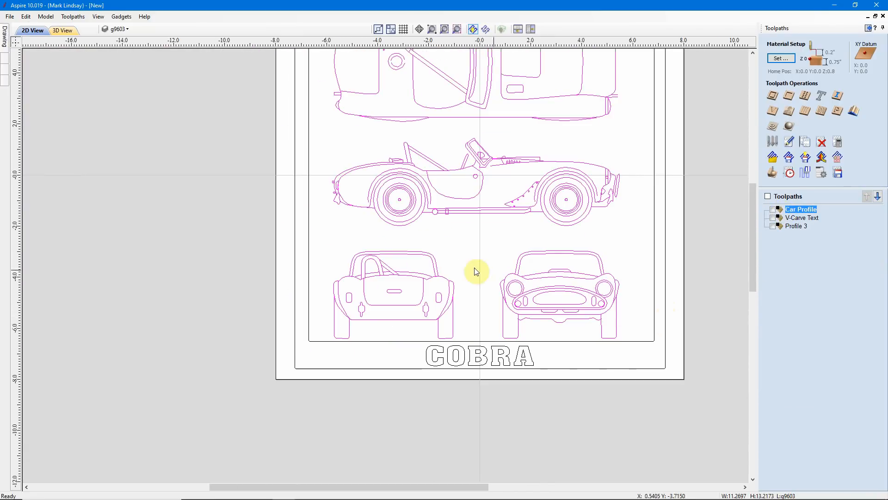
# Calculate an outline Quick Engrave toolpath named "Quick Engrave Car" from the selected car drawings and close its settings.
pyautogui.scroll(-1, 477, 271)
pyautogui.scroll(-1, 437, 266)
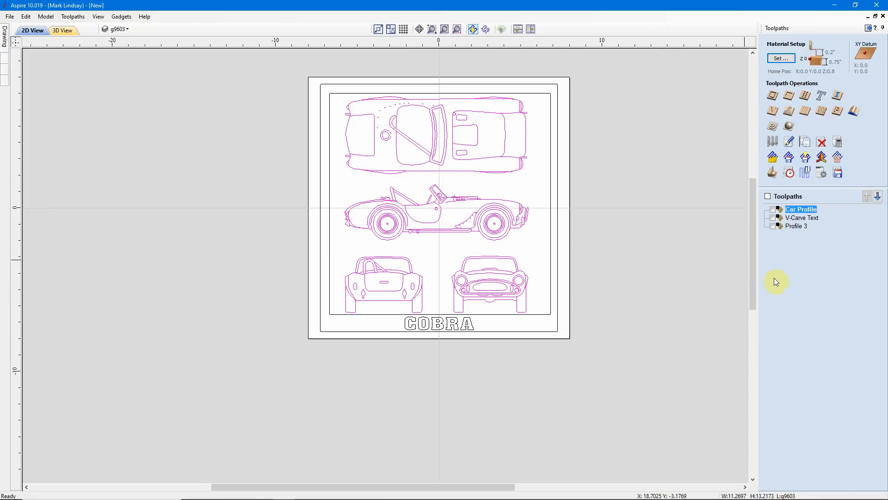
pyautogui.click(822, 99)
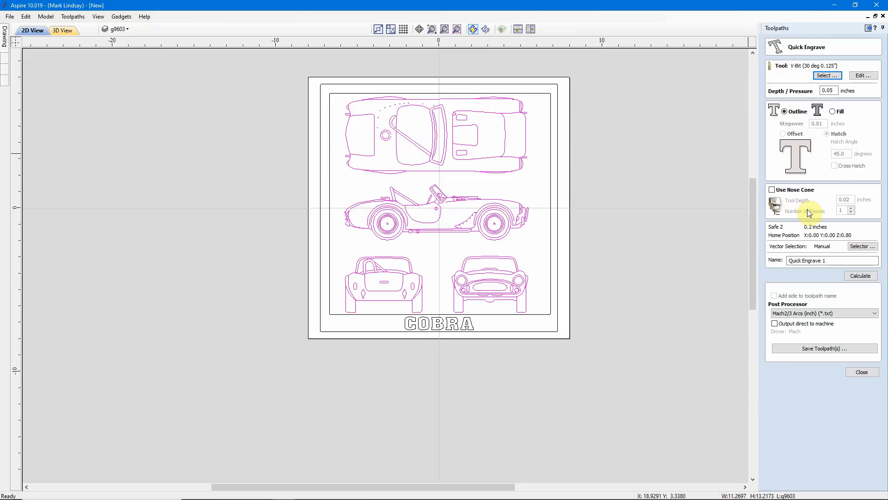
pyautogui.doubleClick(837, 261)
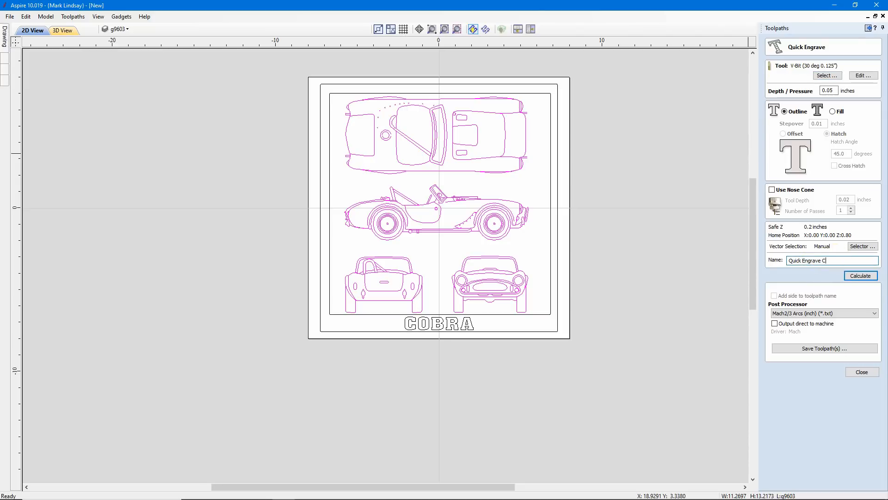
pyautogui.write('Car')
pyautogui.click(864, 276)
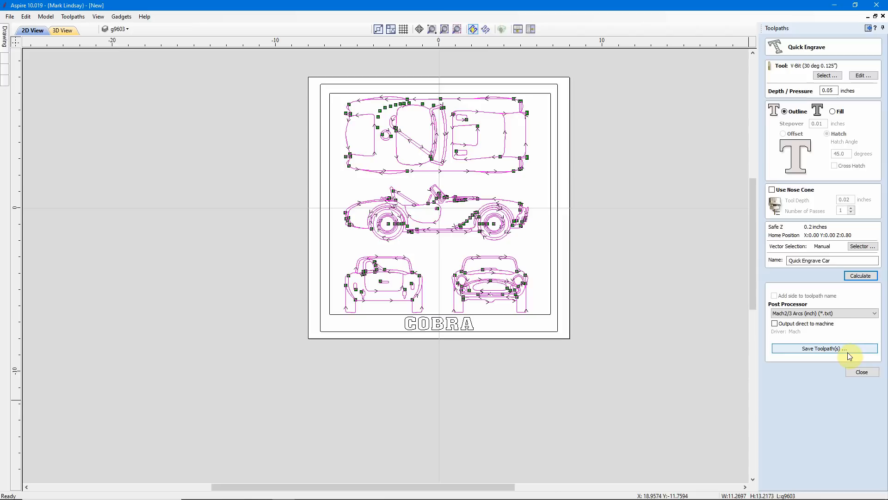
pyautogui.click(862, 373)
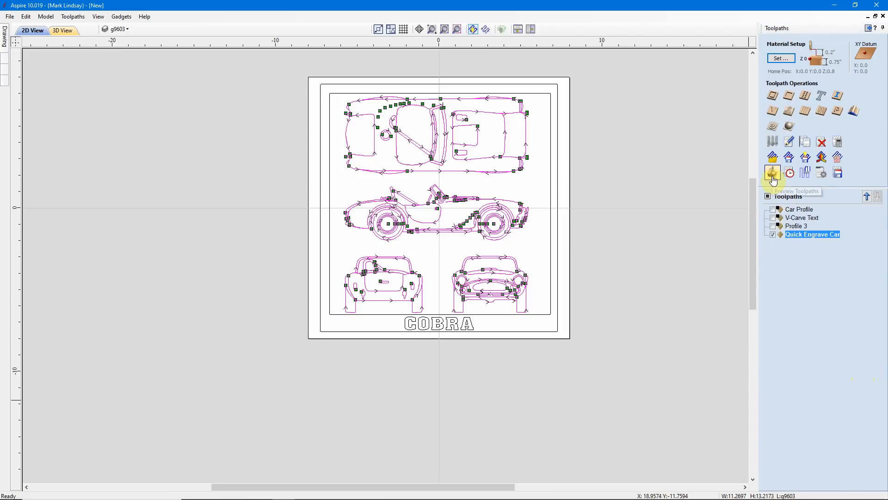
# Set the Quick Engrave Car toolpath's preview color to black and preview its cut.
pyautogui.click(773, 175)
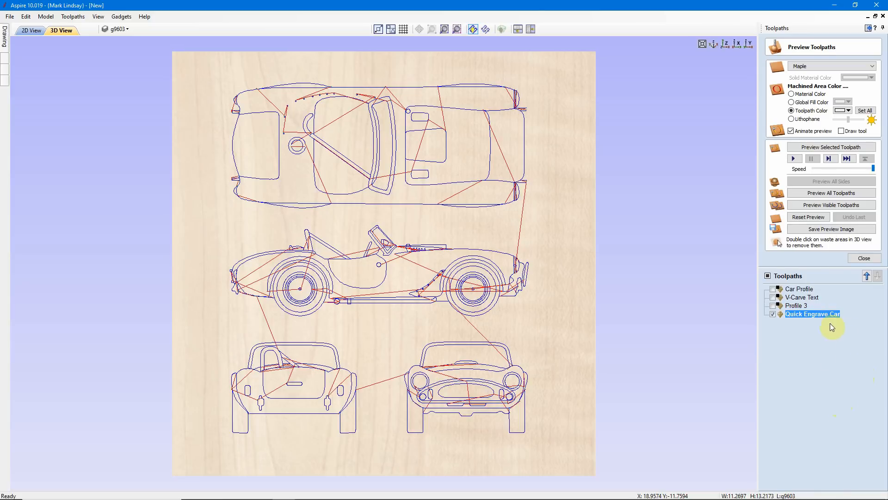
pyautogui.moveTo(836, 315)
pyautogui.click(849, 111)
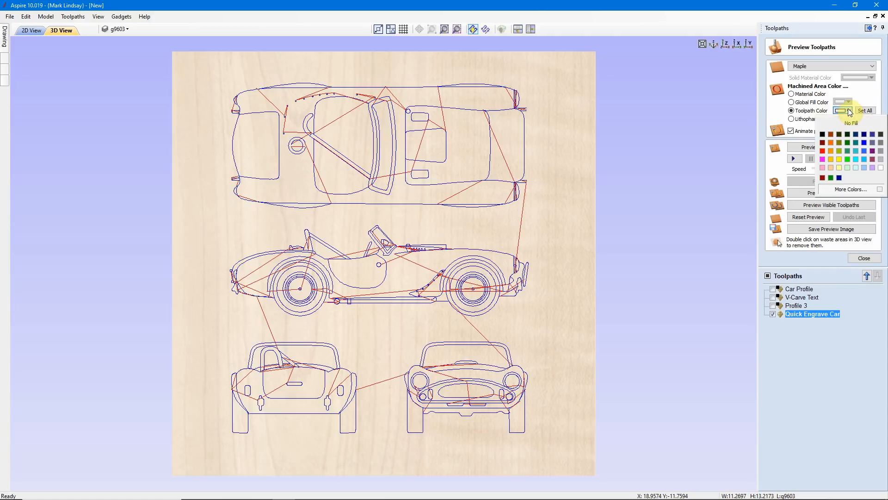
pyautogui.click(823, 134)
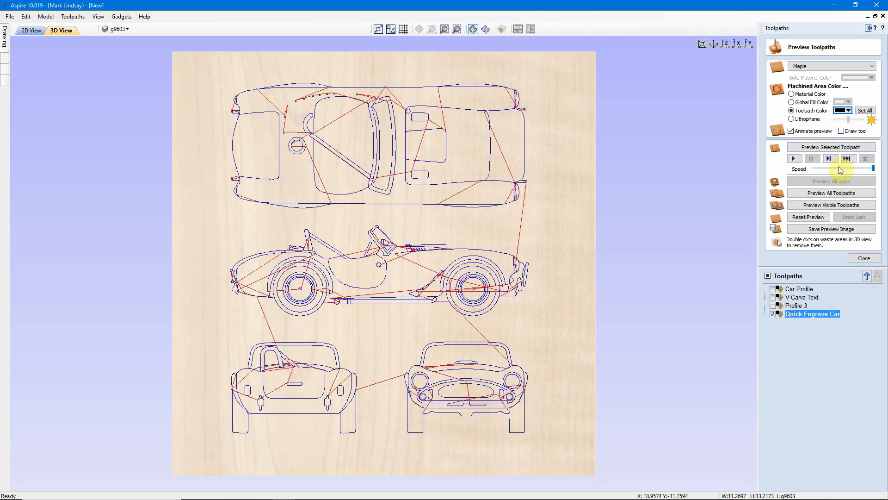
pyautogui.click(840, 147)
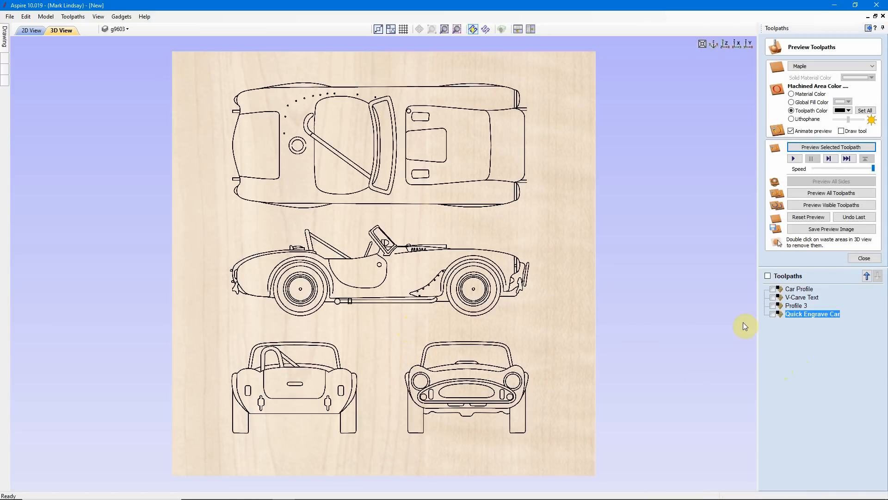
# Review the Quick Engrave Car toolpath's settings and close them without recalculating.
pyautogui.moveTo(794, 292)
pyautogui.moveTo(827, 317)
pyautogui.doubleClick(820, 314)
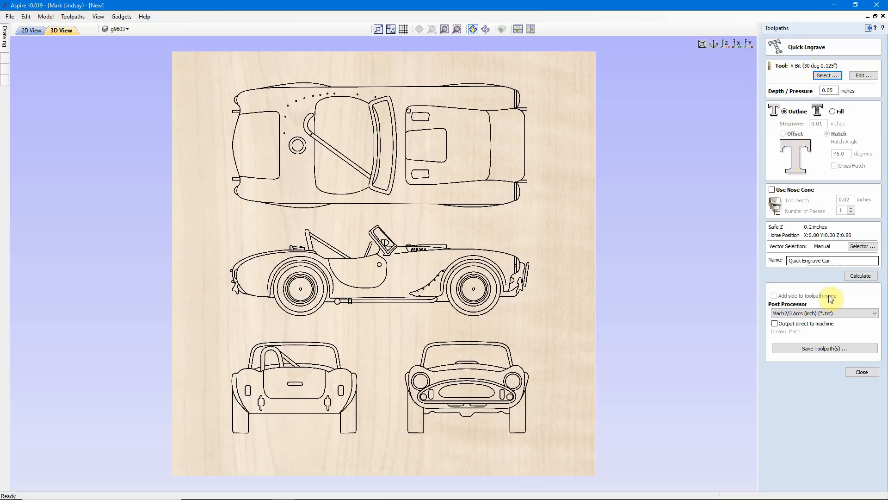
pyautogui.click(862, 373)
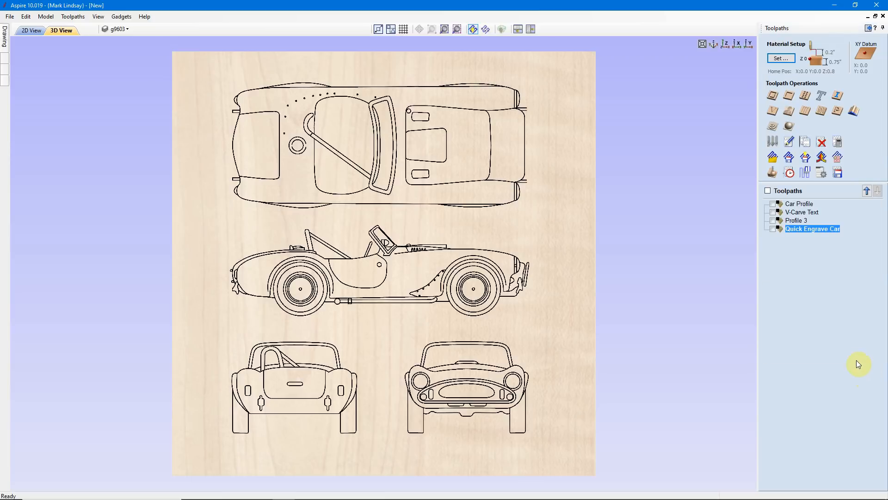
# Preview the V-Carve Text and Profile 3 toolpaths on top of the engraved car drawings.
pyautogui.click(789, 297)
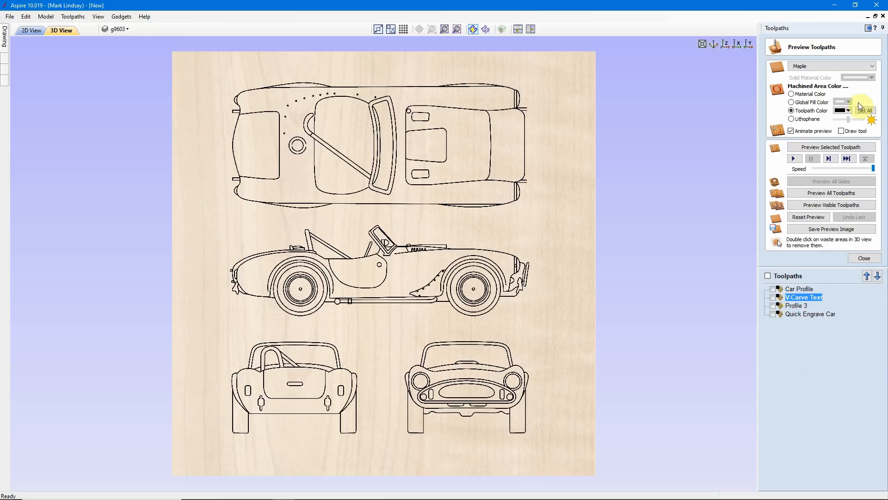
pyautogui.click(831, 147)
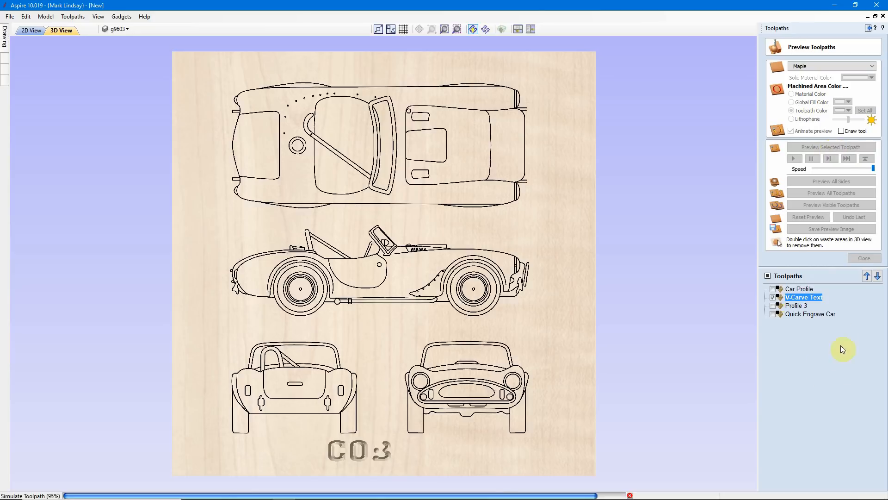
pyautogui.click(795, 306)
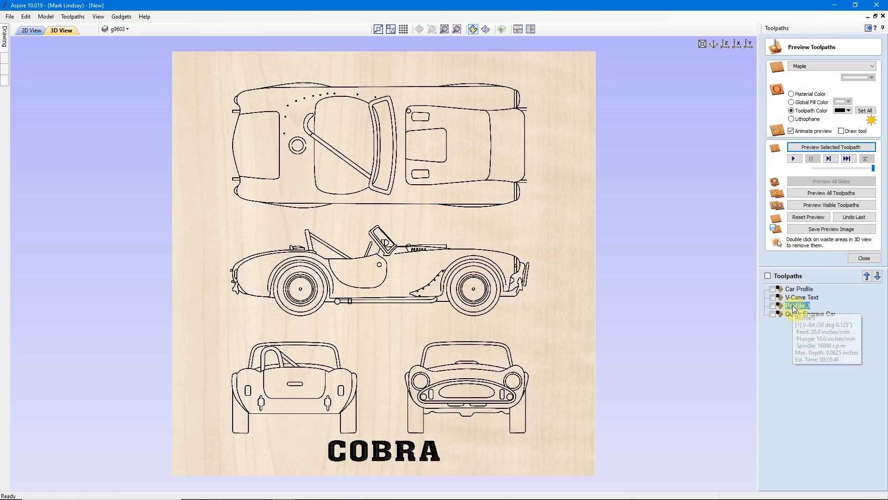
pyautogui.click(836, 149)
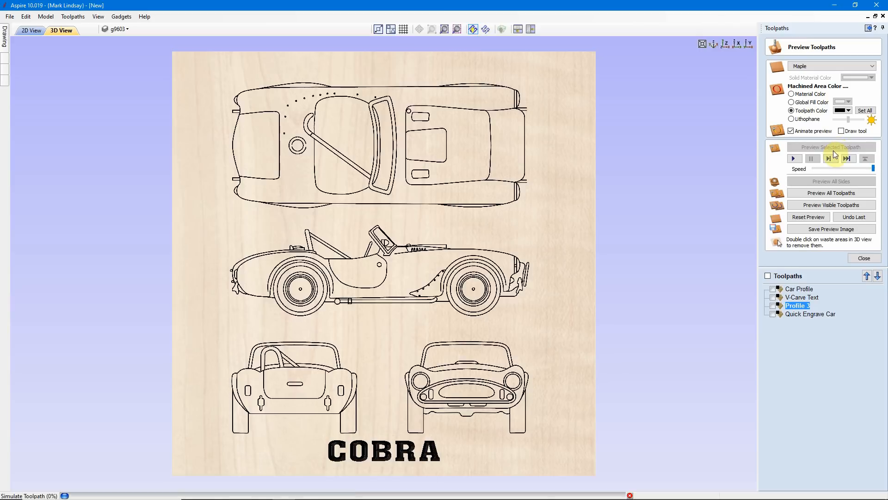